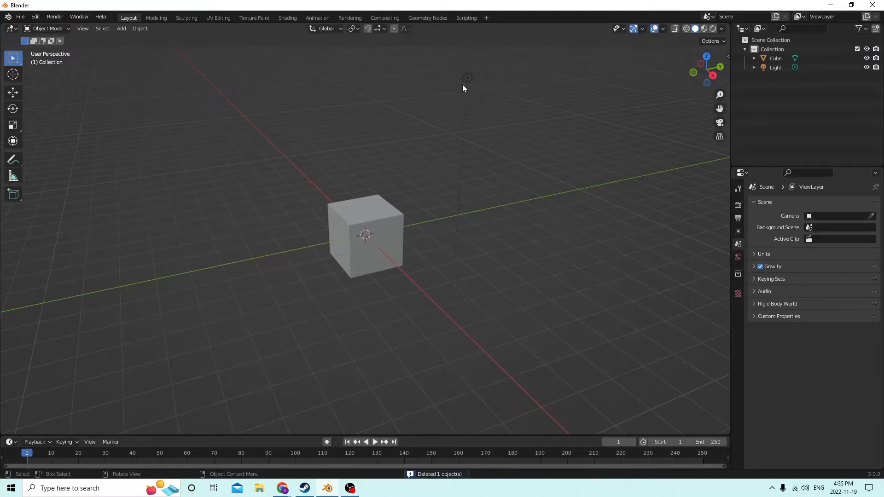
Delete the light from the scene and select the default cube
left_click(463, 85)
key("Delete")
left_click(374, 196)
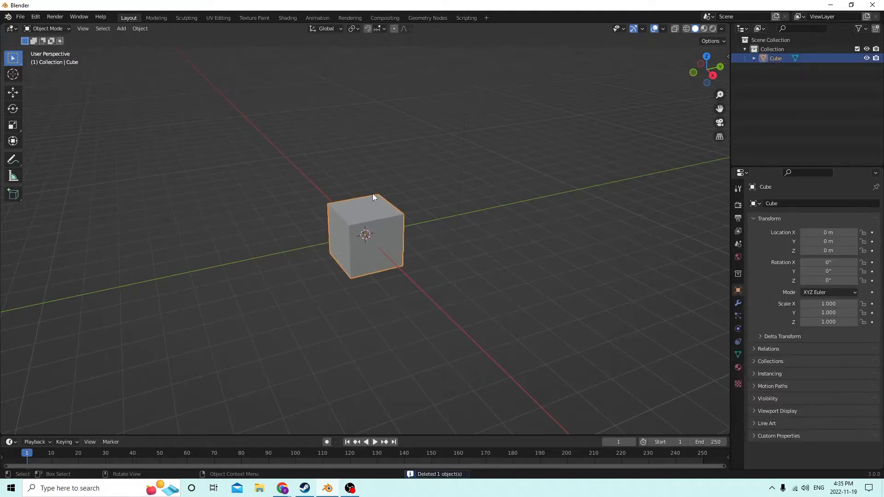
Examine the default cube from several angles and distances
scroll(372, 194, "down", 1)
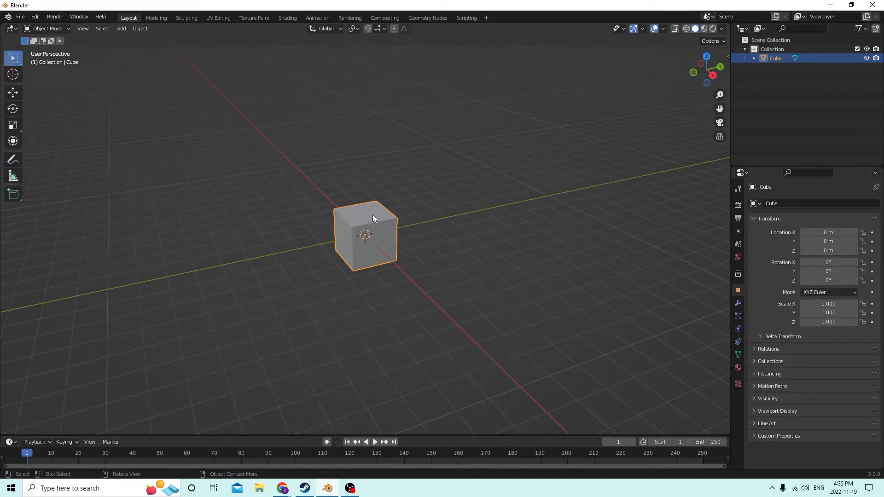
scroll(371, 215, "down", 2)
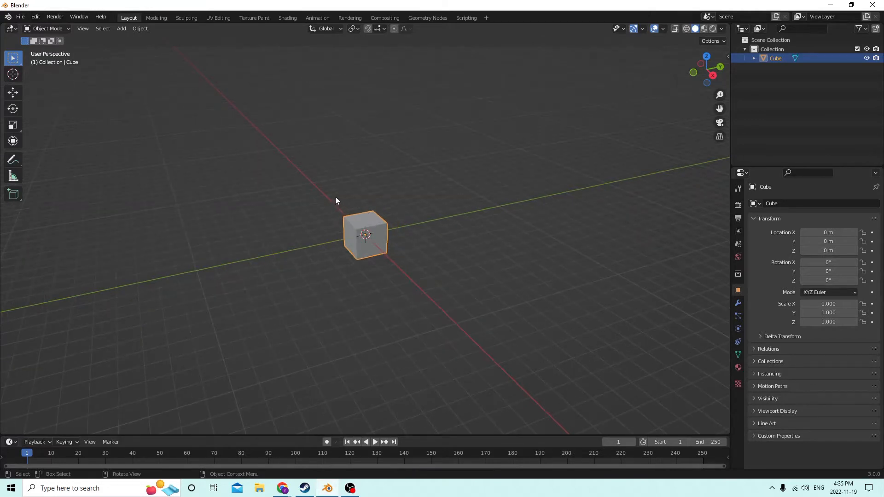
scroll(332, 190, "up", 1)
scroll(315, 184, "up", 1)
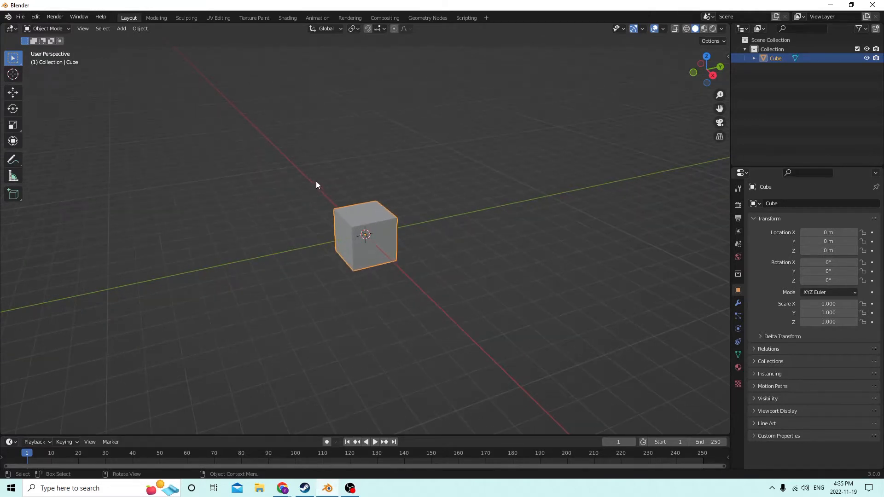
right_click(316, 184)
middle_click_drag(463, 131, 405, 135)
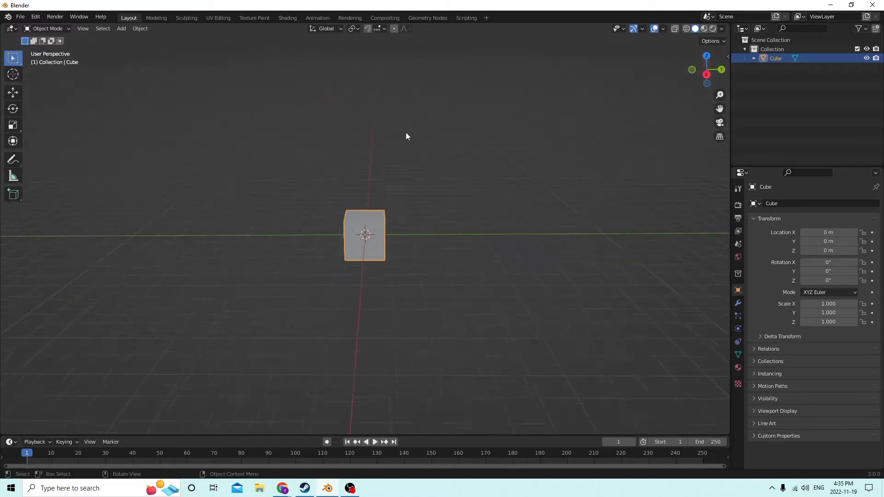
scroll(537, 131, "down", 1)
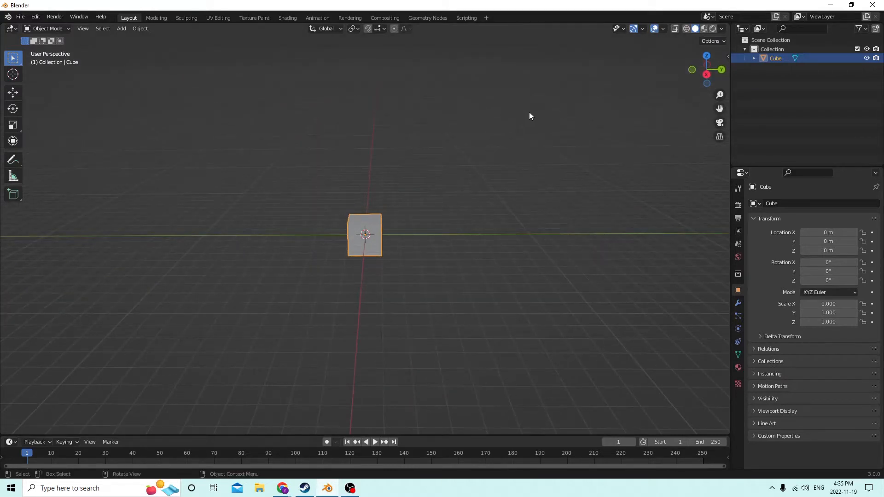
middle_click_drag(534, 114, 388, 106)
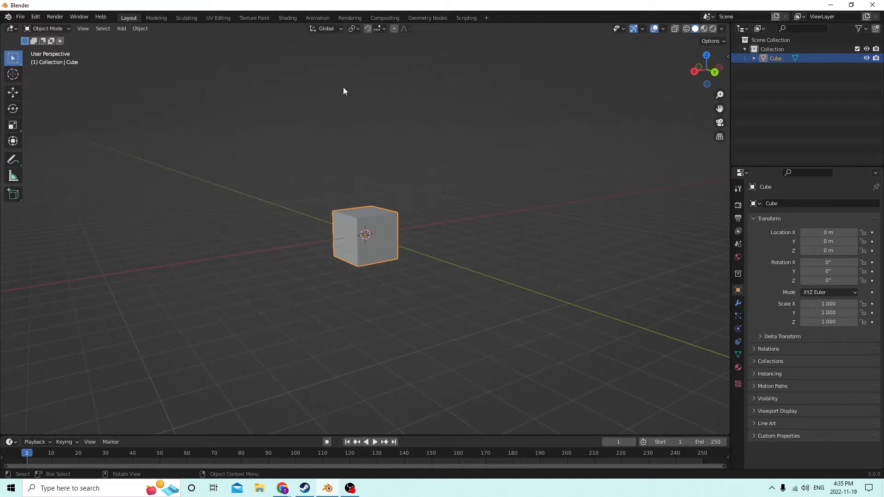
middle_click_drag(343, 87, 233, 131)
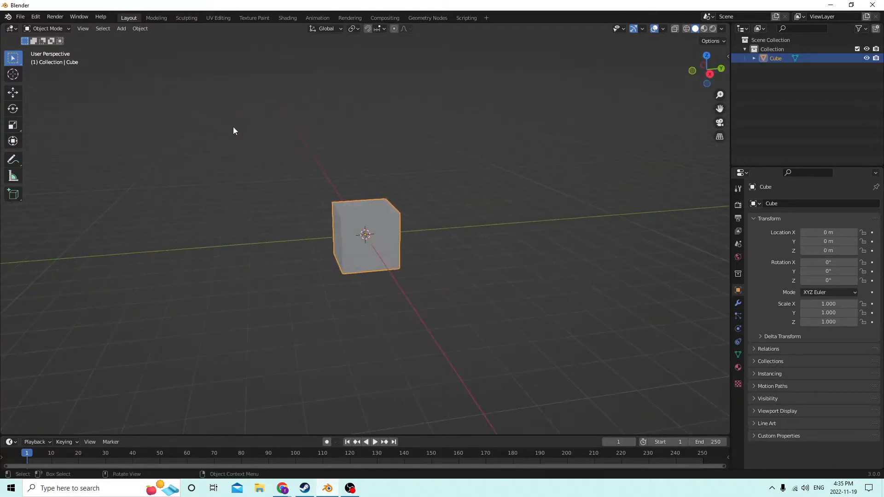
middle_click_drag(349, 183, 251, 190)
middle_click_drag(438, 191, 503, 224)
Scale the cube up uniformly to about 2.776 on all axes
left_click(13, 125)
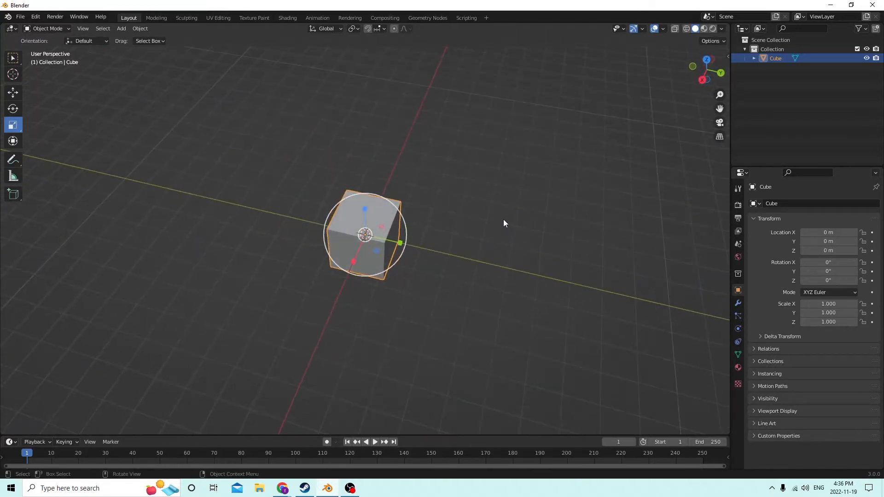
key("s")
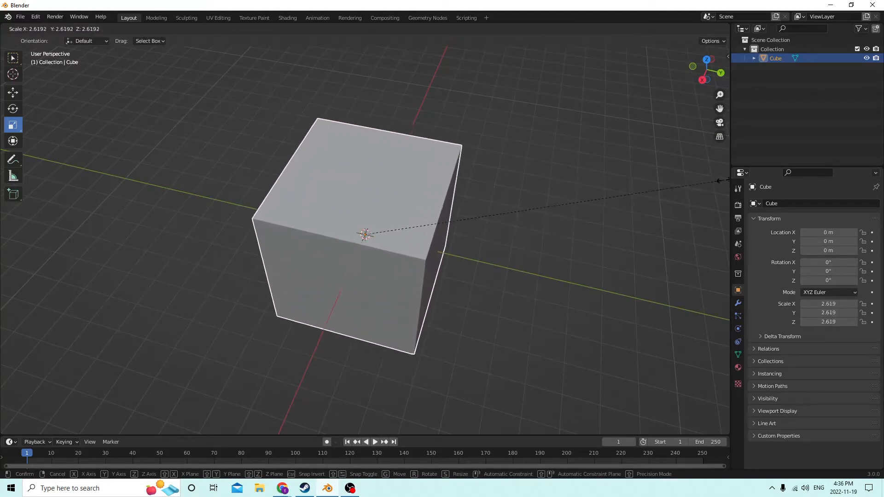
left_click(16, 180)
Flatten the cube into a thin floor slab with a Z scale of about 0.090
middle_click_drag(229, 225, 310, 172)
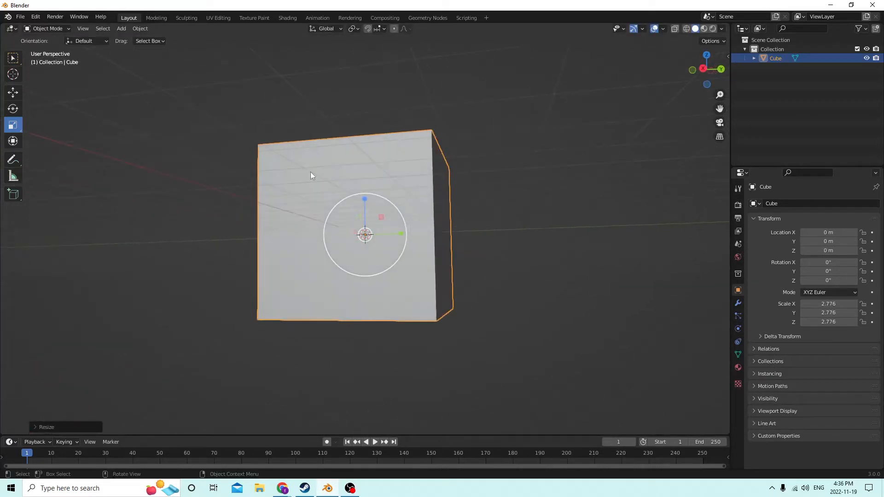
left_click_drag(364, 198, 371, 233)
middle_click_drag(352, 204, 302, 192)
left_click_drag(363, 198, 363, 215)
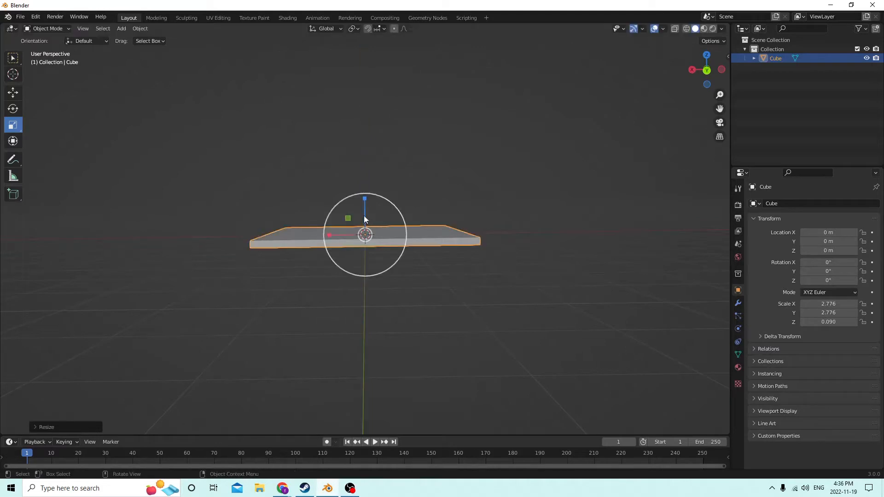
middle_click_drag(364, 215, 340, 230)
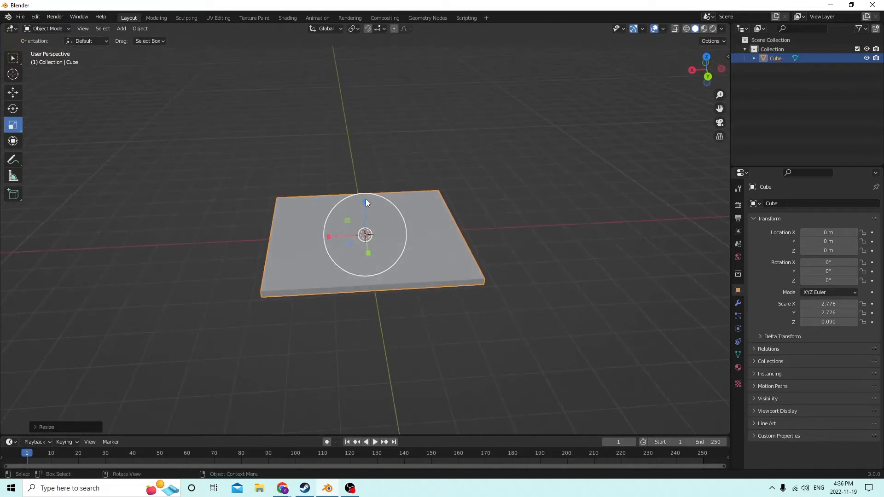
Duplicate the floor slab in place and stretch the copy vertically to a Z scale of about 1.417
middle_click_drag(365, 199, 320, 200)
key("shift+d")
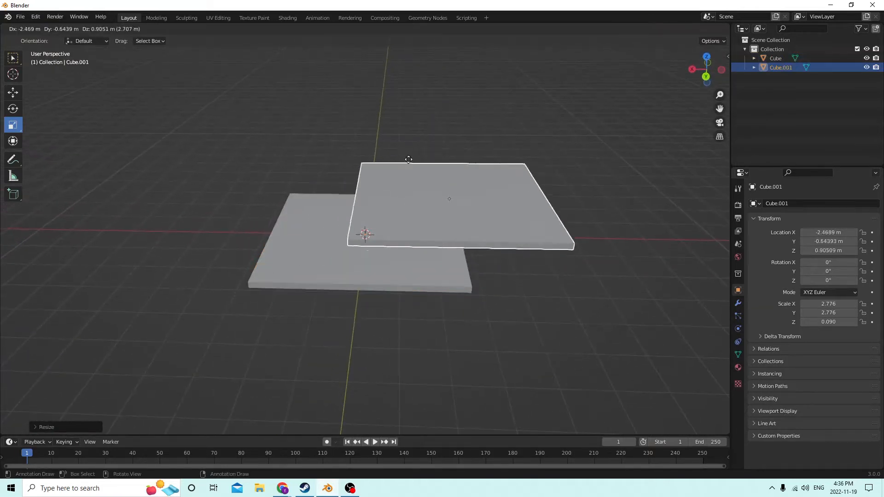
right_click(408, 159)
middle_click_drag(398, 162, 358, 208)
left_click_drag(363, 199, 366, 106)
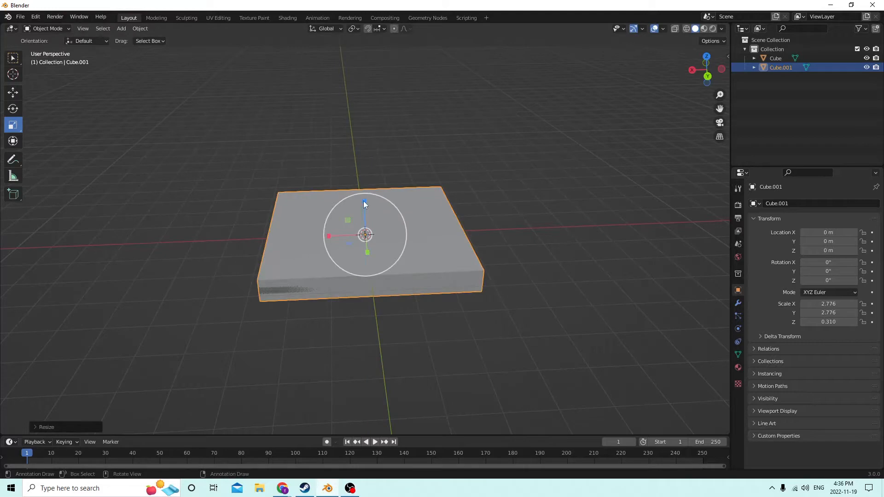
left_click_drag(363, 203, 367, 83)
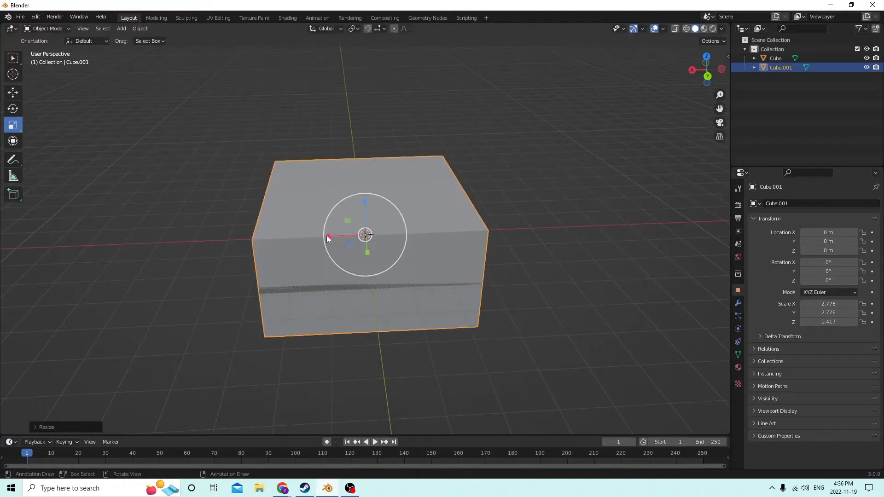
Thin the duplicated block along X to a scale of about 0.080 to form an upright wall
left_click_drag(327, 235, 354, 232)
middle_click_drag(354, 232, 300, 206)
left_click_drag(329, 235, 362, 233)
Move the wall to the floor's negative X edge at about -2.704 m and raise it to about 2.659 m in Z
middle_click_drag(363, 233, 360, 193)
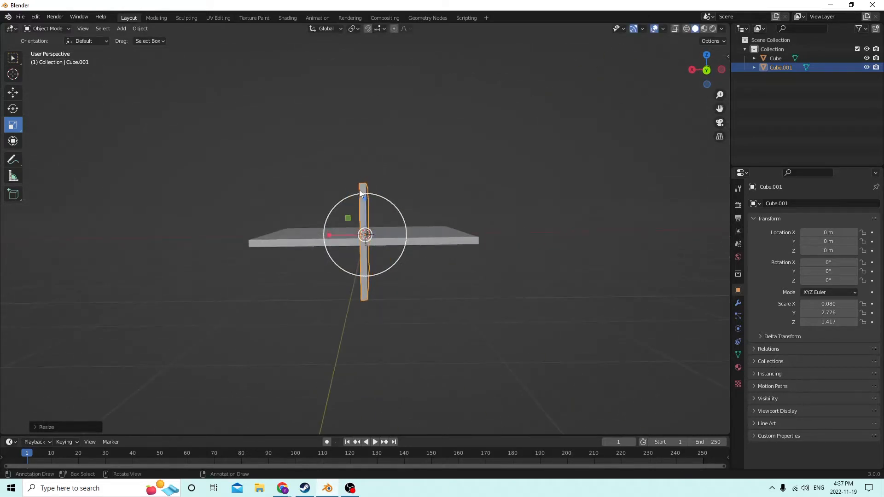
left_click(13, 93)
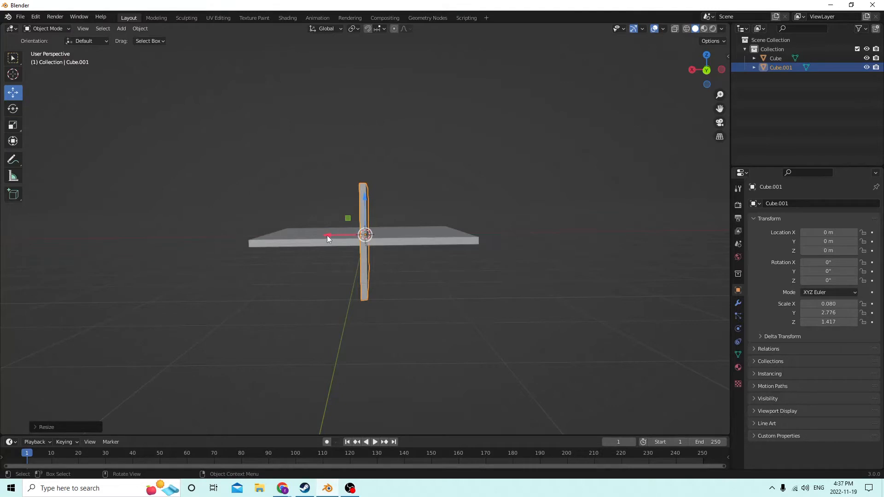
left_click_drag(327, 236, 416, 224)
middle_click_drag(416, 224, 393, 219)
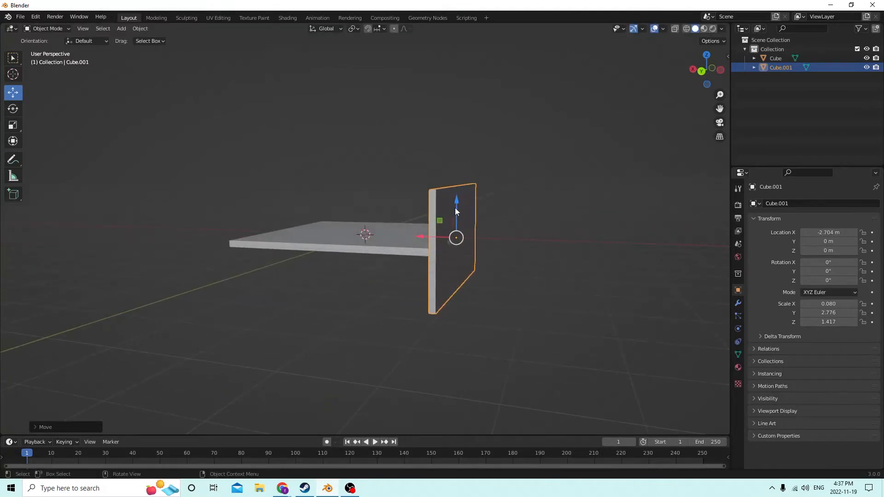
left_click_drag(456, 211, 456, 96)
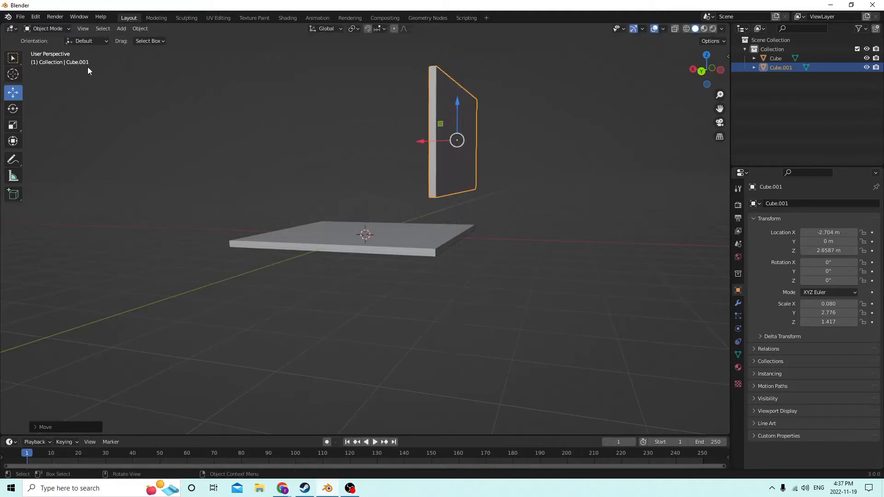
Stretch the wall vertically to a Z scale of about 2.642 so that it meets the floor
left_click(13, 126)
middle_click_drag(266, 140, 424, 160)
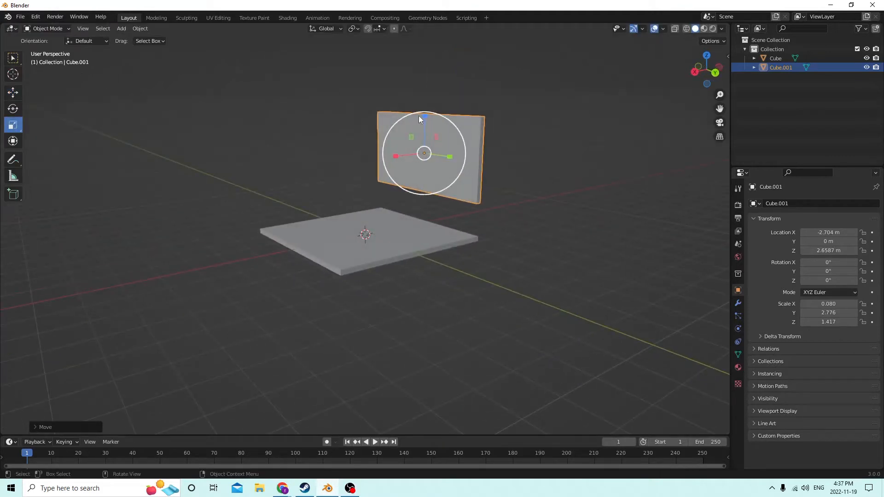
left_click_drag(424, 115, 430, 83)
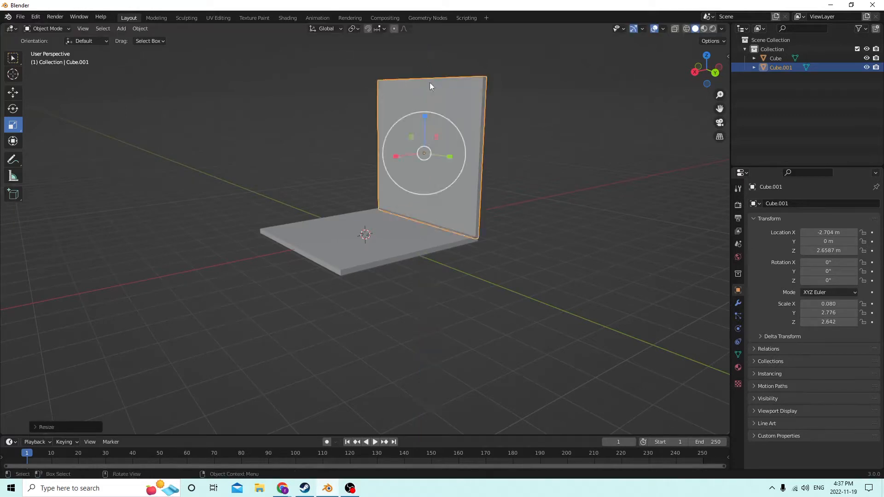
Duplicate the wall, leaving the copy exactly in the original's place
middle_click_drag(429, 83, 214, 158)
middle_click_drag(242, 207, 382, 211)
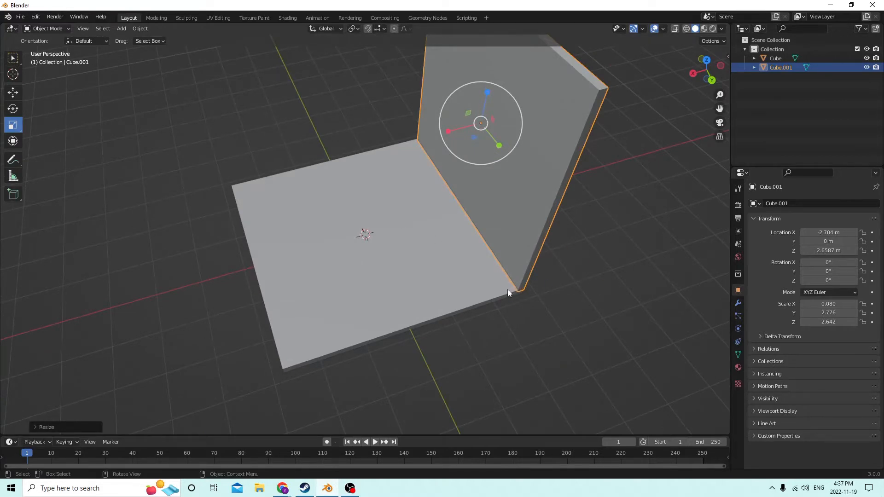
middle_click_drag(508, 276, 522, 262)
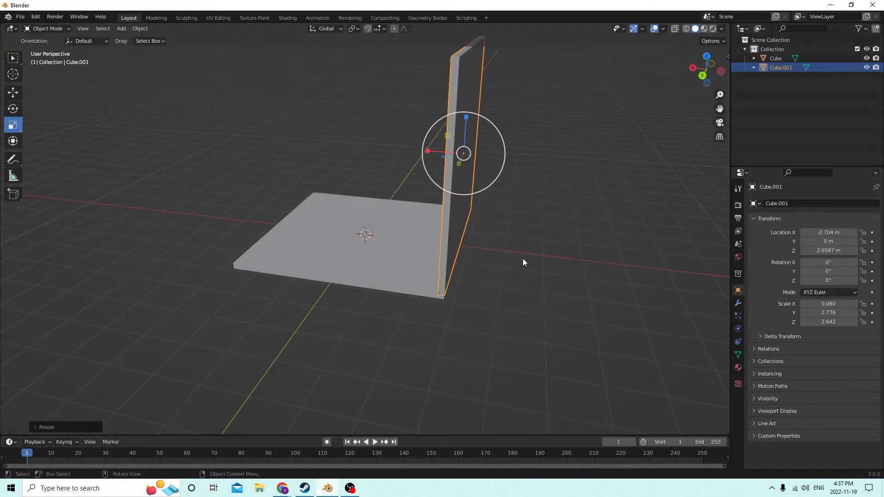
middle_click_drag(503, 227, 413, 240)
scroll(399, 235, "down", 1)
key("shift+d")
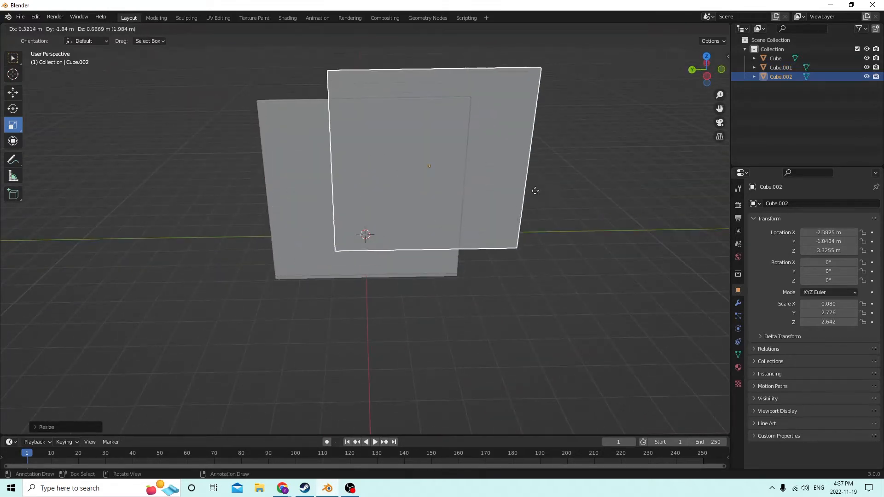
right_click(530, 199)
Place the copied wall on the opposite edge of the floor by setting its X location to 2.70397 m
left_click(13, 93)
middle_click_drag(207, 159, 391, 154)
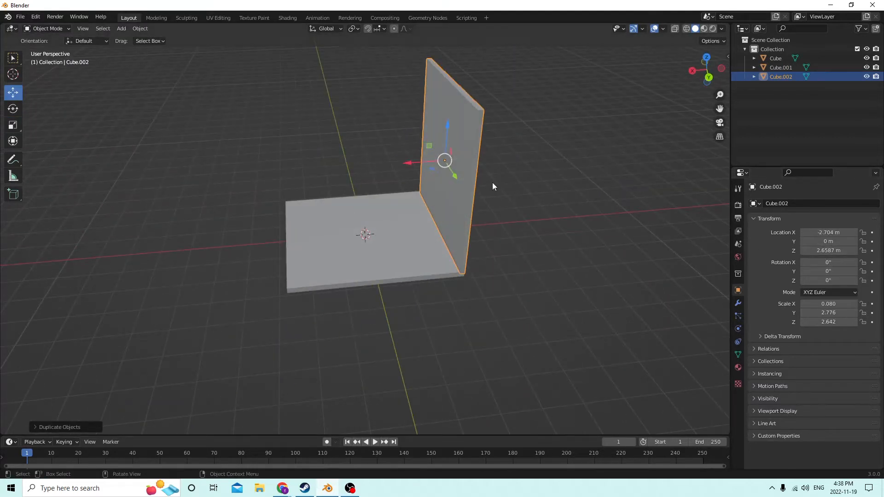
left_click_drag(408, 162, 373, 161)
right_click(373, 162)
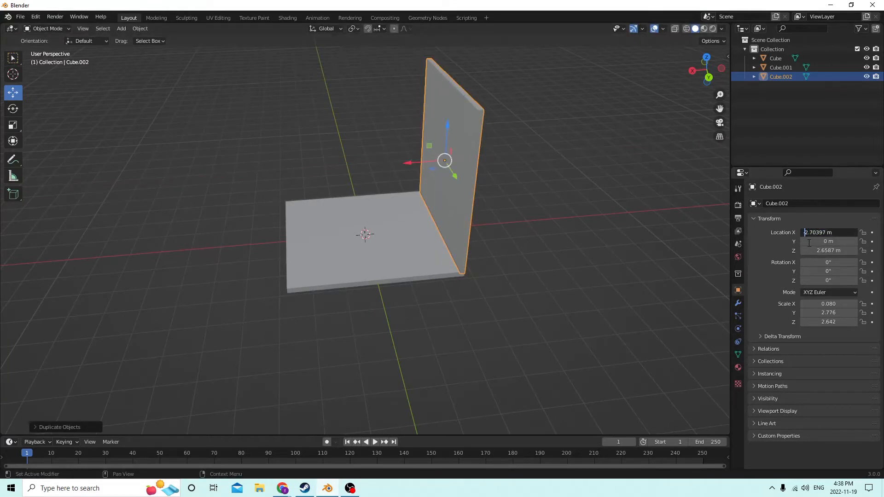
key("Return")
Duplicate the first wall in place and shrink the copy uniformly to about 1.231 in Y and 1.172 in Z scale
middle_click_drag(591, 206, 491, 187)
left_click(420, 180)
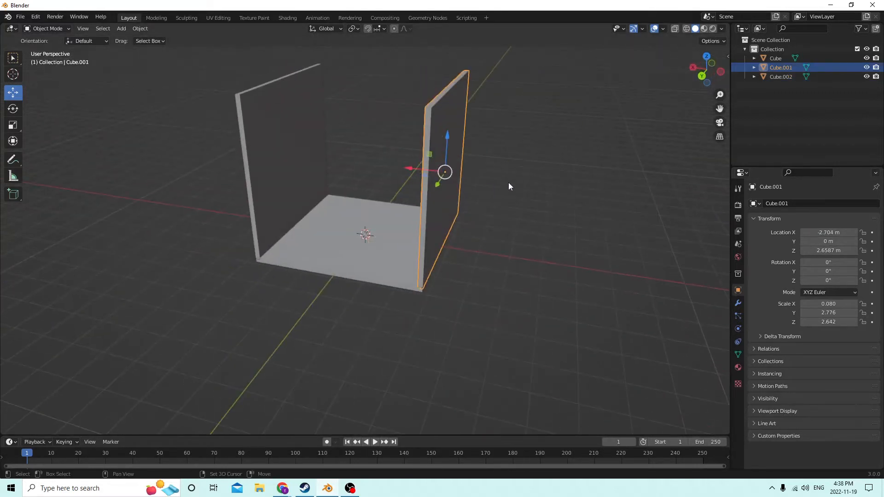
key("shift+d")
right_click(644, 173)
middle_click_drag(648, 172, 651, 161)
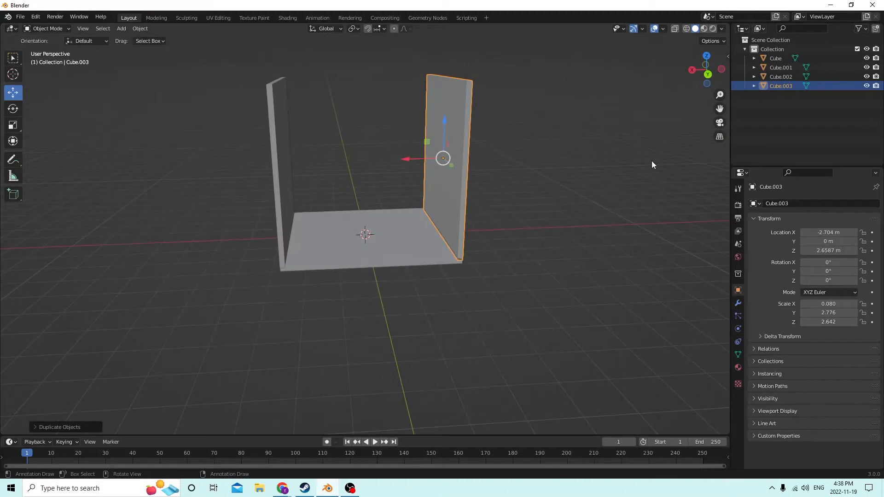
key("s")
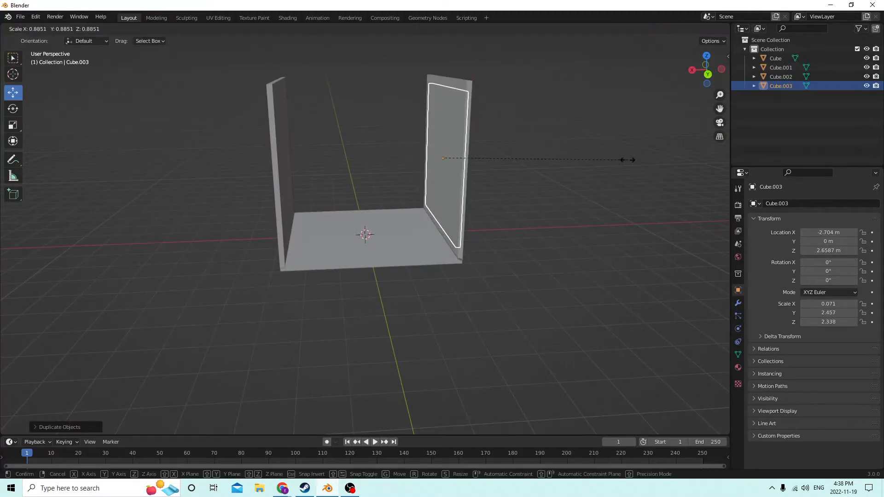
left_click(553, 157)
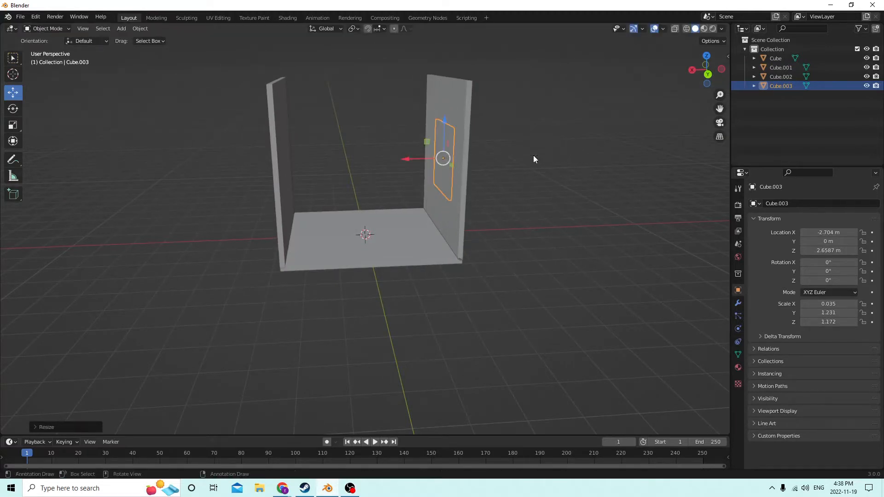
Thicken the small window block along X to a scale of about 0.222 so that it passes through the wall
middle_click_drag(410, 161, 330, 159)
scroll(371, 167, "up", 4)
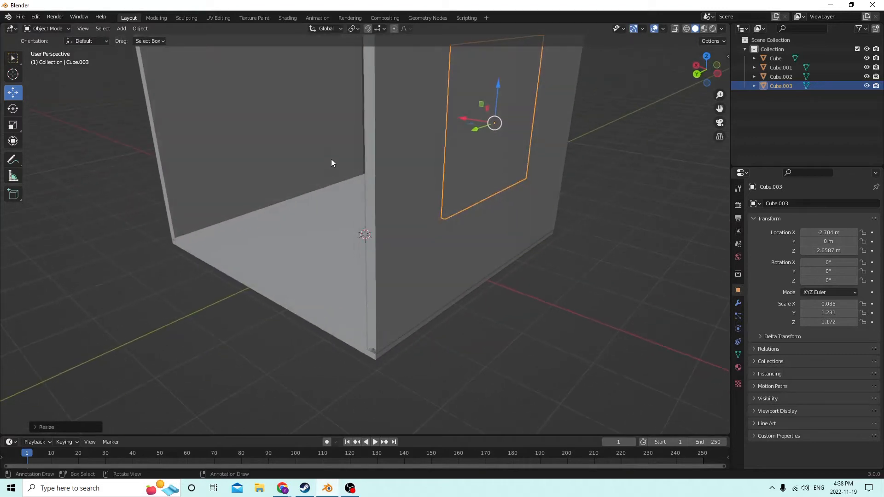
left_click(10, 123)
middle_click_drag(54, 123, 465, 115)
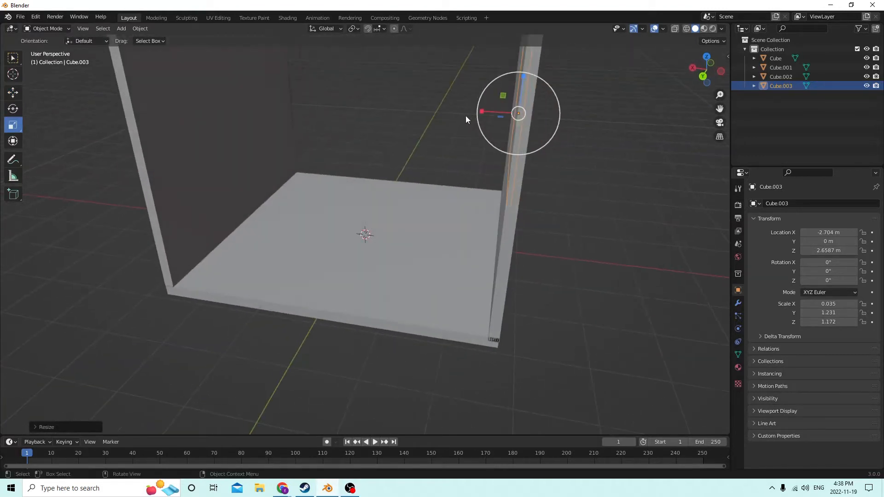
left_click_drag(481, 111, 268, 80)
middle_click_drag(268, 80, 187, 92)
scroll(319, 100, "down", 3)
scroll(218, 94, "up", 2)
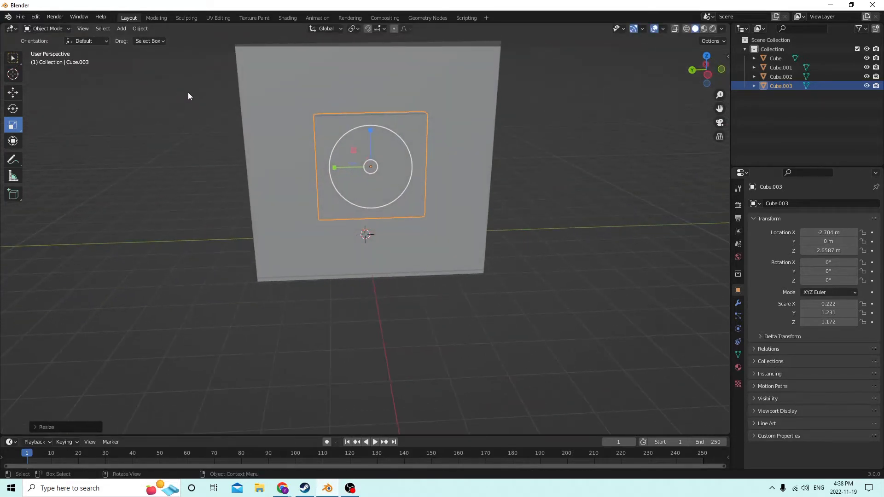
middle_click_drag(276, 49, 297, 45)
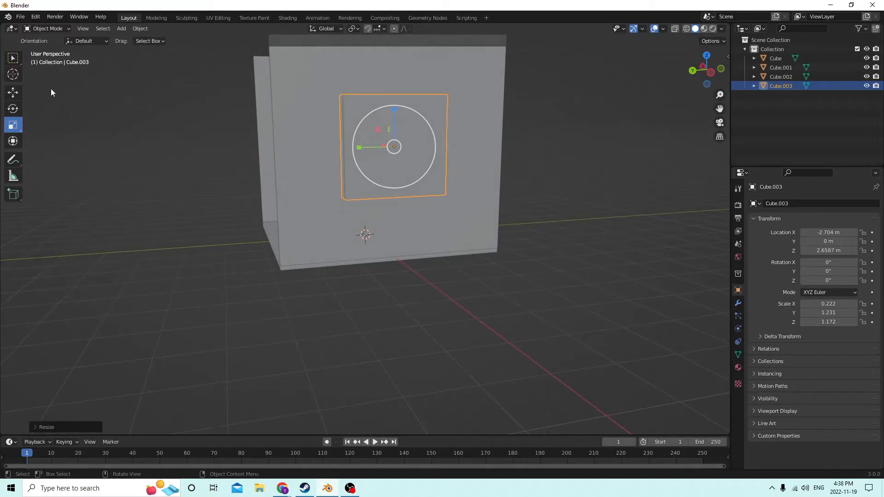
Stretch the window block vertically on the wall to a Z scale of about 1.987
left_click(13, 94)
middle_click_drag(174, 91, 220, 96)
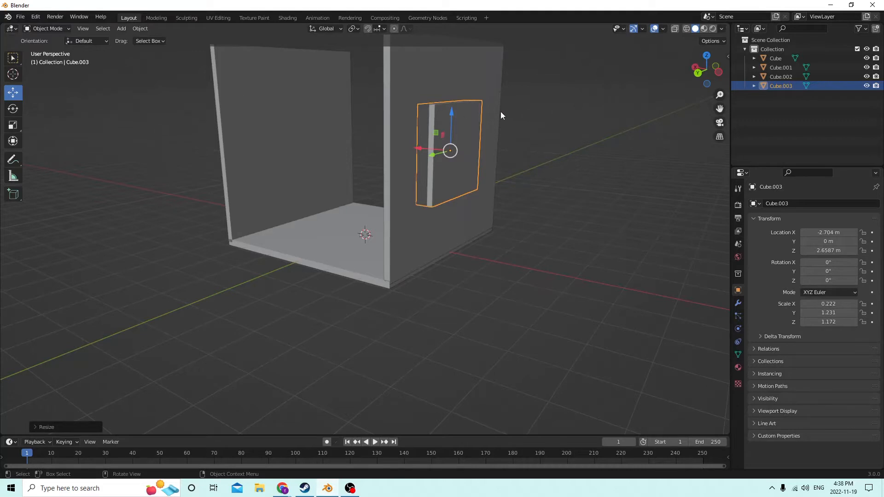
middle_click_drag(500, 113, 443, 105)
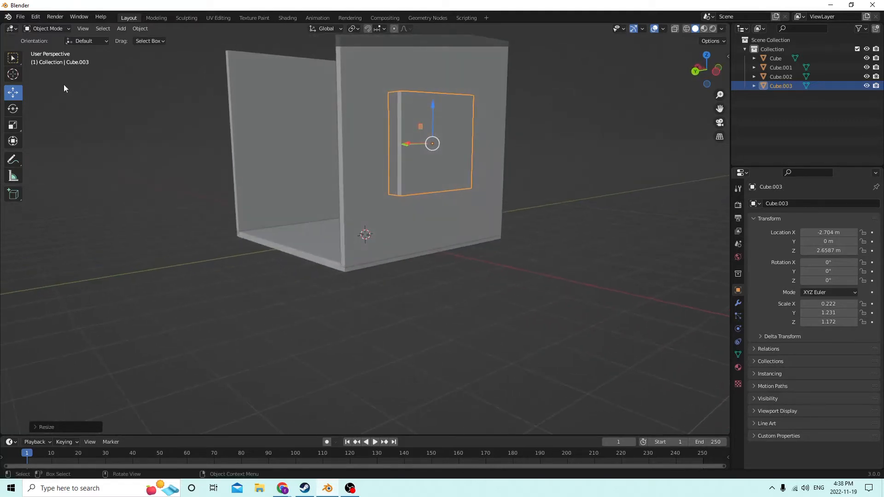
left_click(13, 125)
middle_click_drag(482, 122, 451, 118)
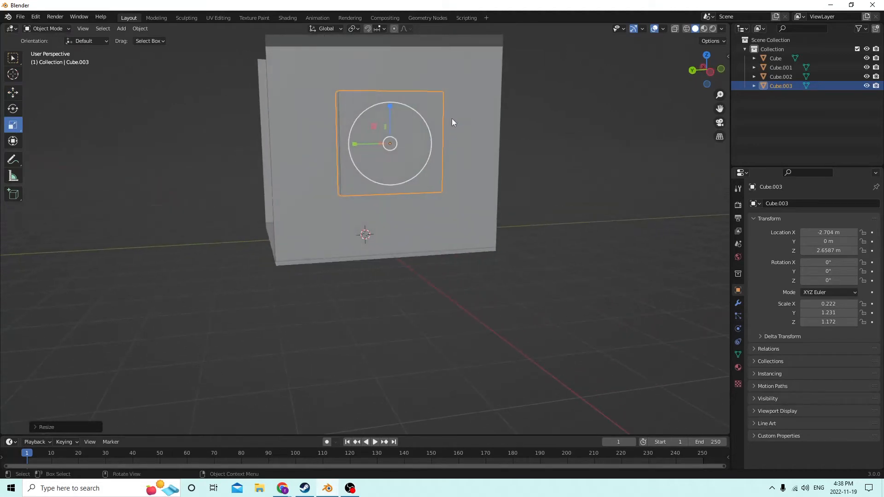
left_click_drag(388, 107, 391, 76)
mouse_move(391, 78)
middle_mouse_down()
mouse_move(408, 89)
mouse_move(403, 101)
mouse_move(392, 84)
middle_mouse_up()
Lower the window block along Z so its base sits just above the floor, at a Z location of about 2.25 m
left_click(14, 93)
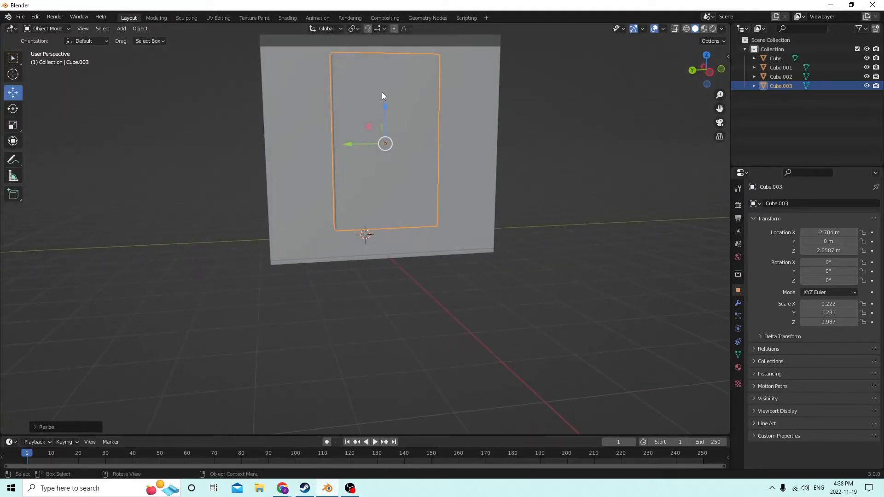
left_click_drag(382, 108, 380, 142)
middle_click_drag(381, 141, 424, 115)
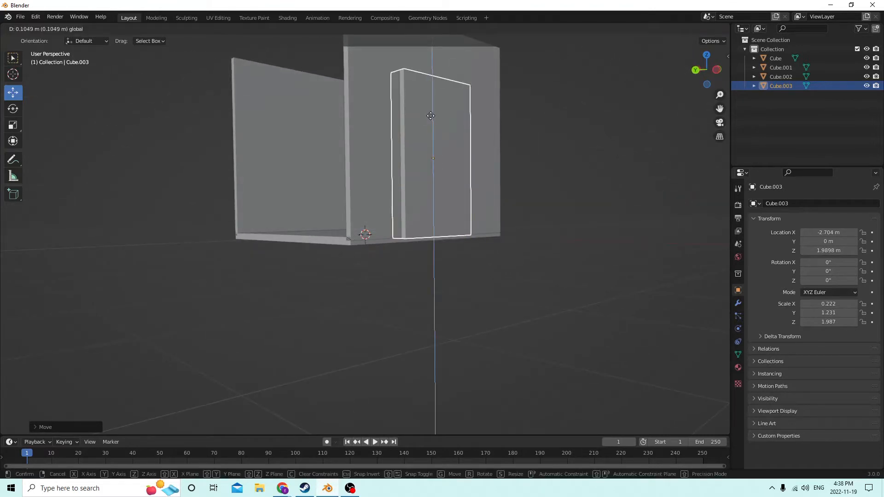
left_click(430, 117)
middle_click_drag(424, 114, 369, 125)
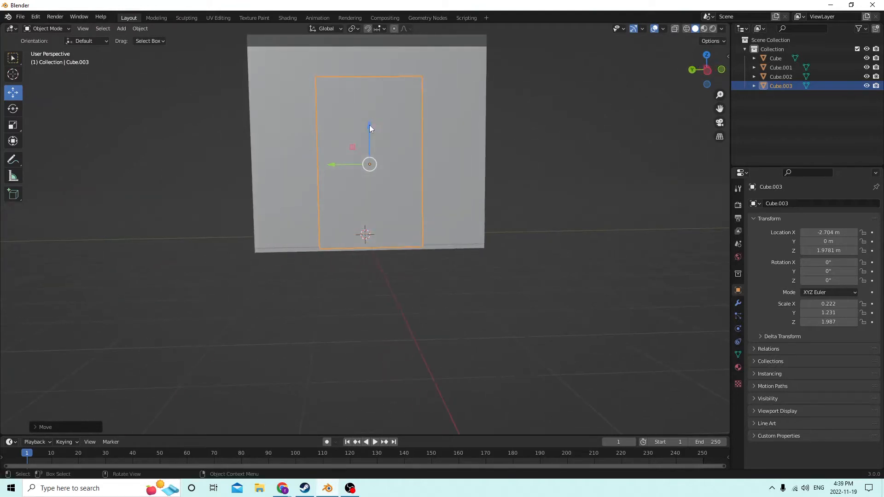
key("g")
key("z")
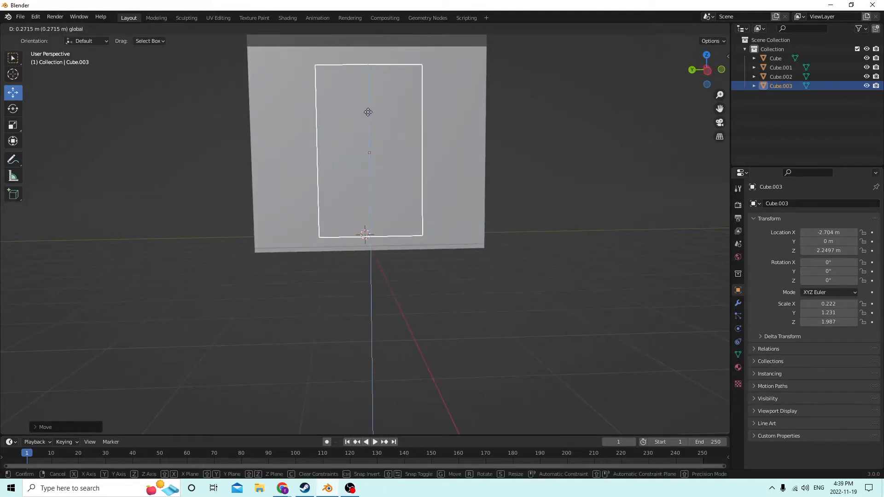
left_click(367, 112)
middle_click_drag(363, 114, 357, 162)
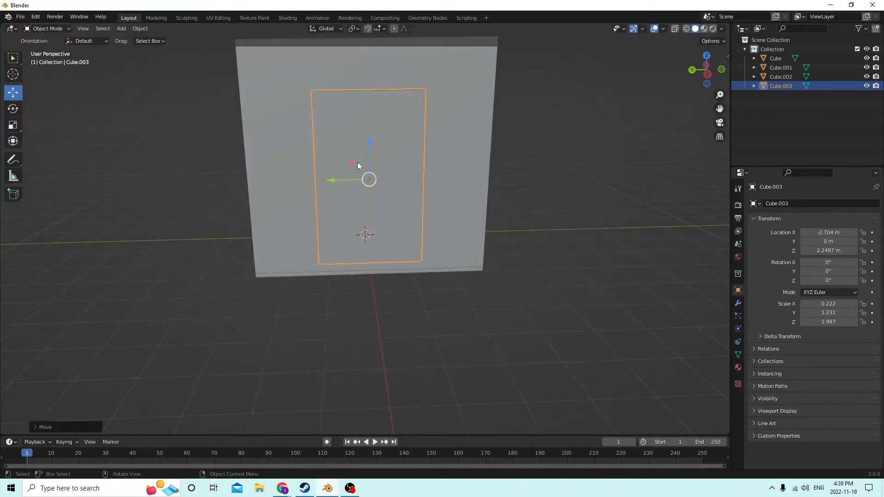
Widen the window block along Y to a scale of about 2.406, nearly the full width of the wall
left_click(16, 126)
left_click_drag(332, 180, 293, 179)
middle_click_drag(294, 179, 358, 178)
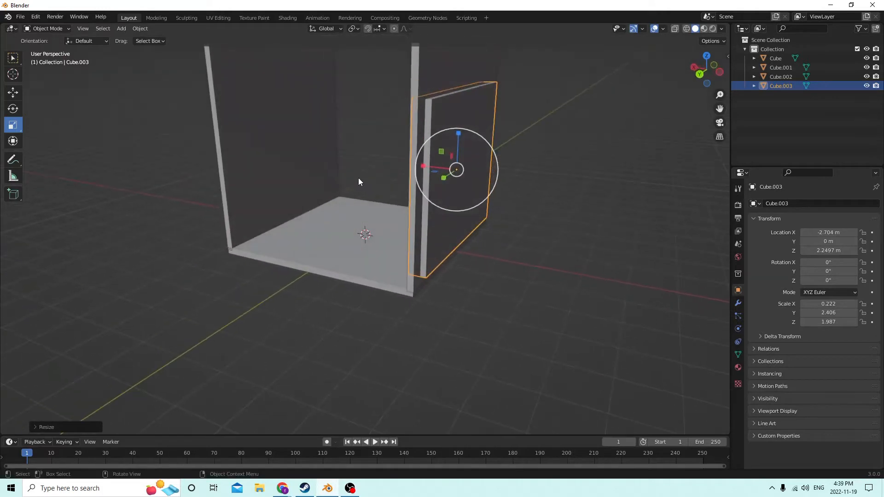
Duplicate the widened window block, leaving the copy exactly in the original's place
key("shift+d")
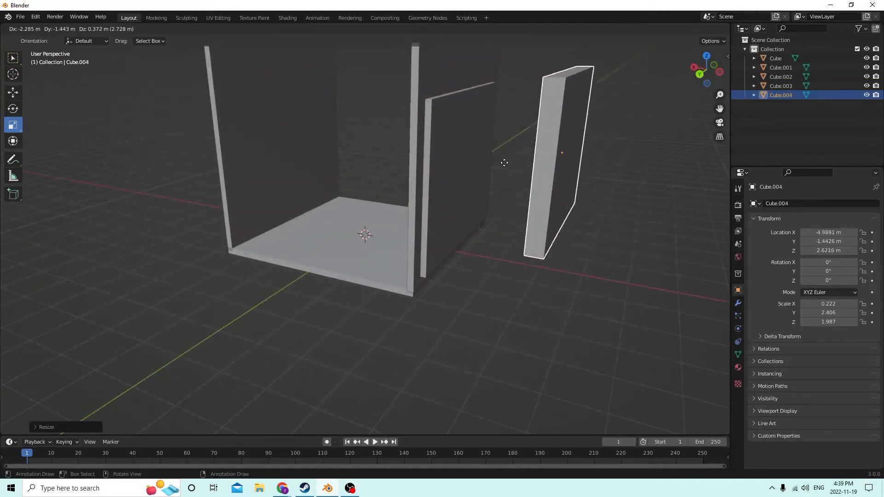
right_click(503, 162)
middle_click_drag(481, 164, 492, 170)
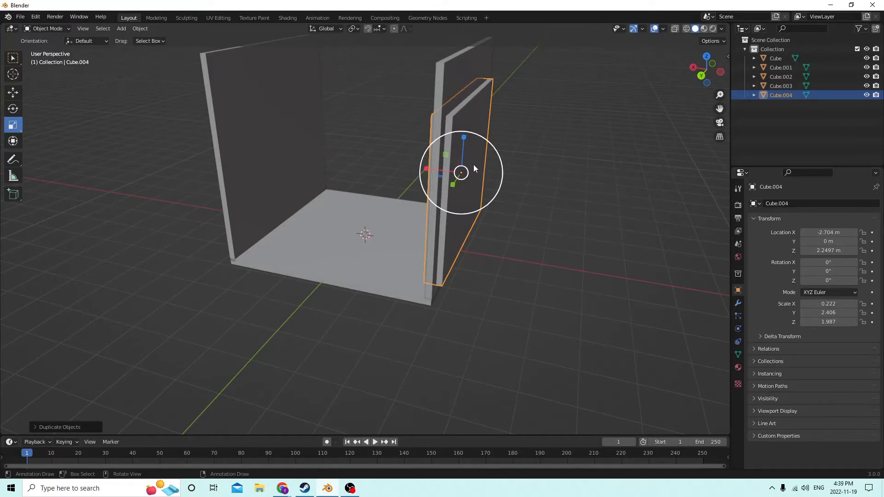
middle_click_drag(466, 162, 424, 159)
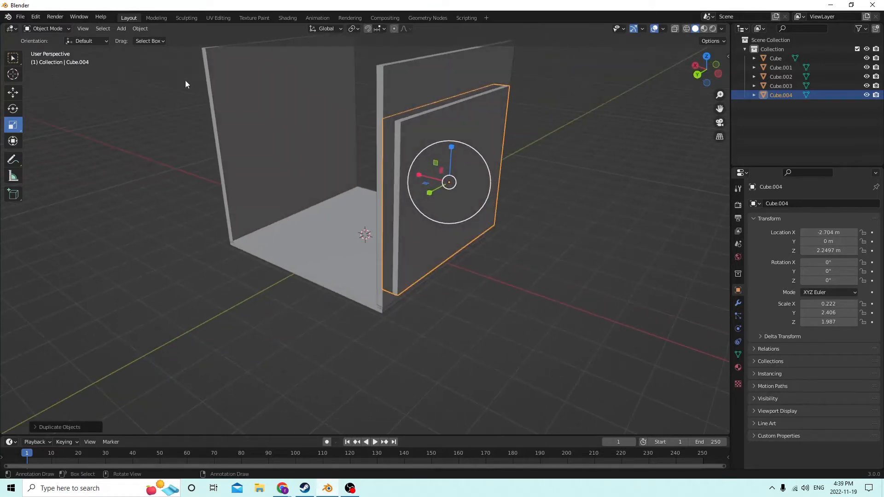
left_click(13, 92)
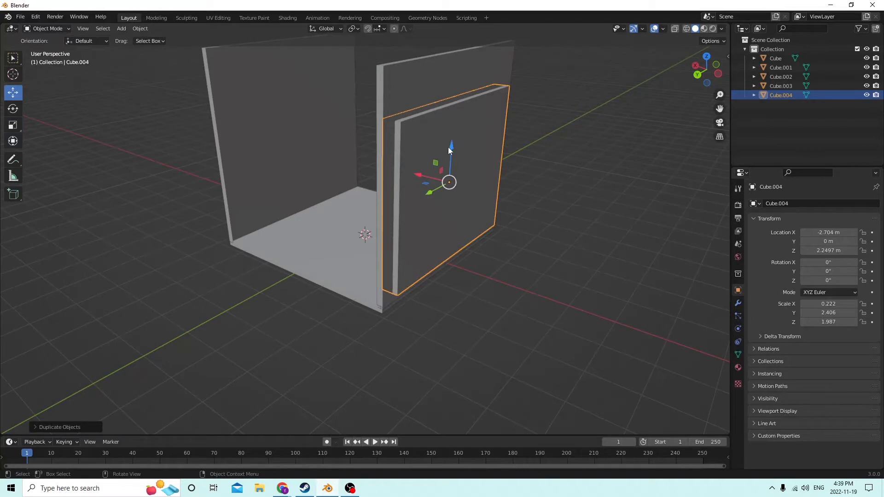
Cut the window opening by subtracting one of the two overlapping blocks from the wall with a Bool Tool auto Boolean Difference
left_click(446, 148)
left_click(426, 86, "shift")
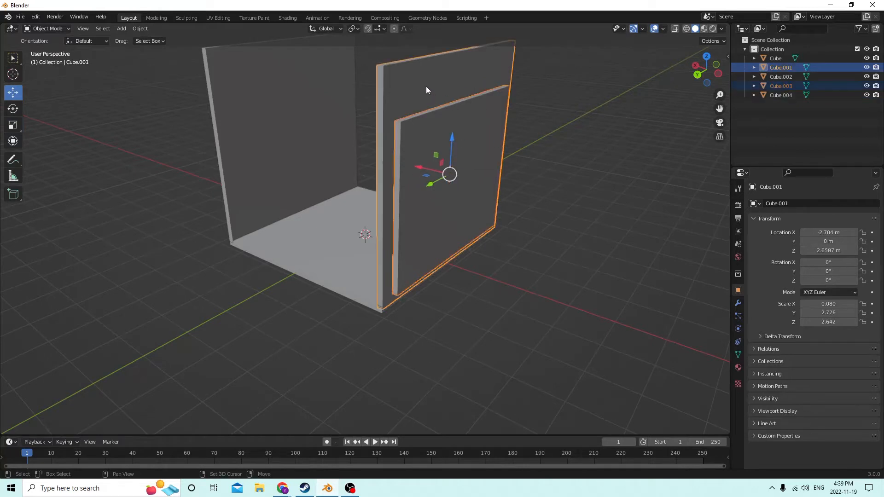
left_click(141, 28)
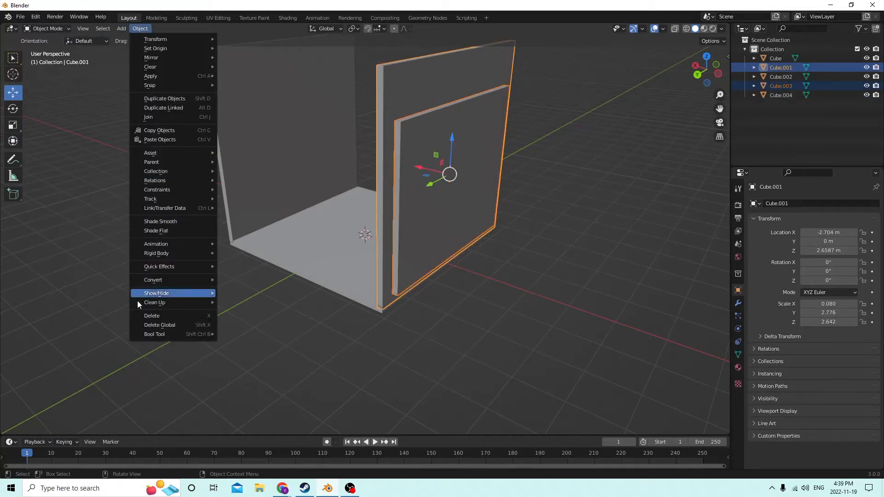
mouse_move(178, 336)
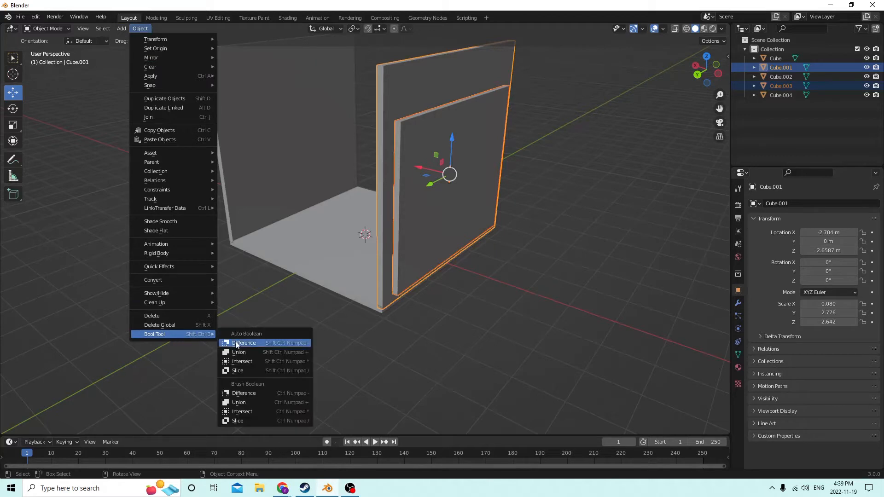
left_click(234, 343)
Duplicate the block remaining in the window opening, keeping the copy in the same place
middle_click_drag(334, 186, 353, 173)
left_click(426, 154)
middle_click_drag(426, 154, 454, 136)
key("shift+d")
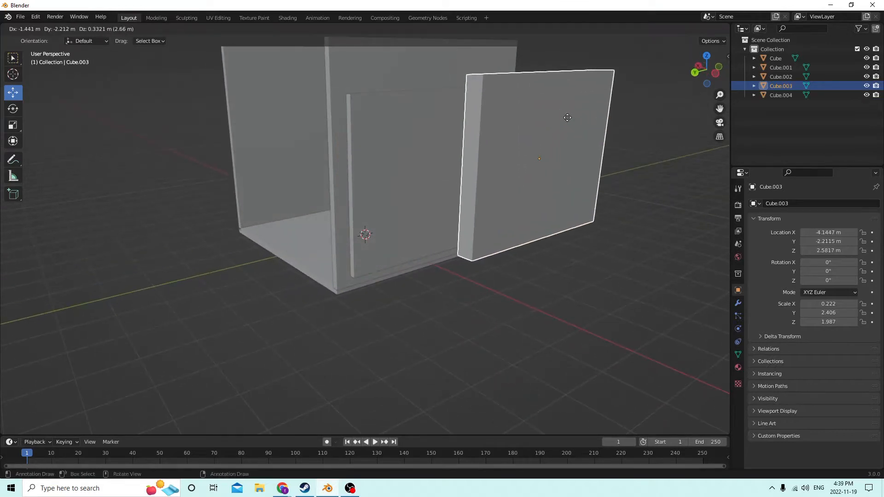
right_click(515, 122)
middle_click_drag(514, 121, 455, 138)
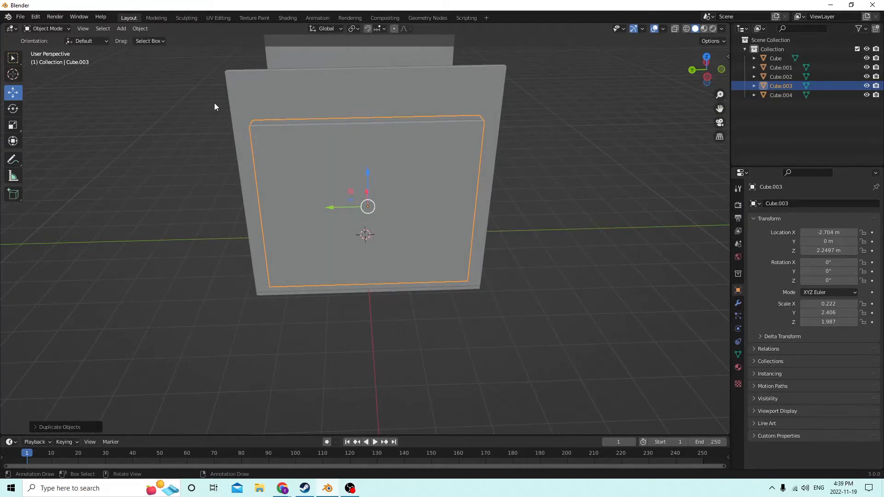
middle_click_drag(235, 109, 403, 132)
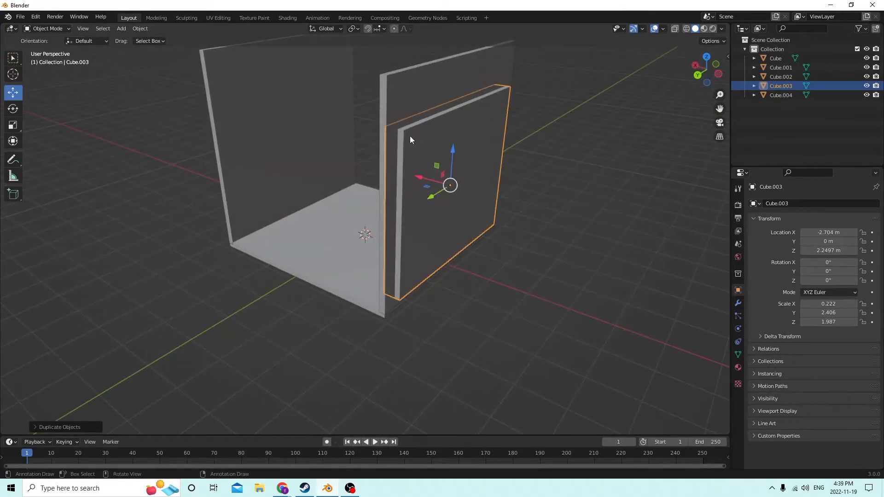
Shrink the new block copy uniformly to scales of about 0.145 in X, 1.578 in Y and 1.303 in Z
scroll(409, 133, "up", 2)
middle_click_drag(477, 140, 488, 149)
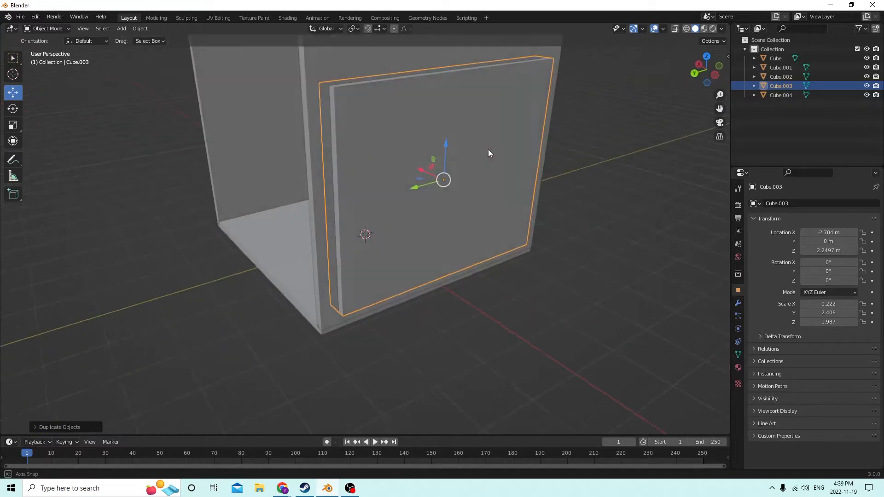
key("s")
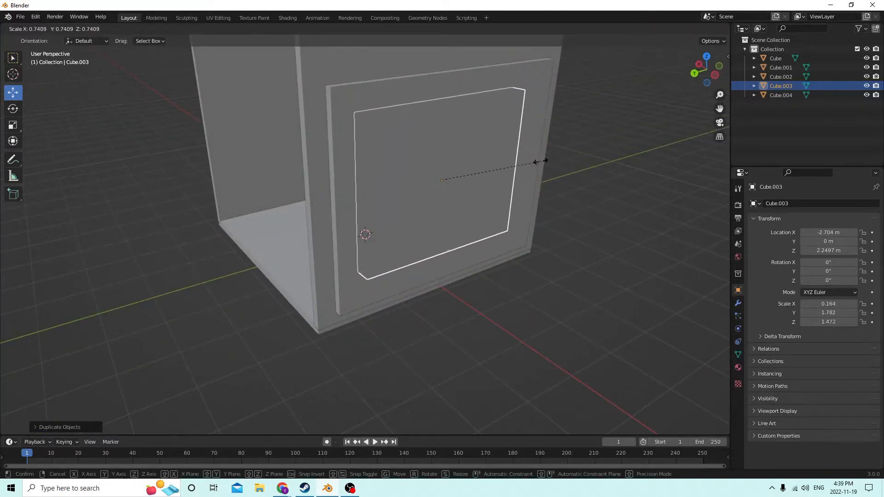
left_click(526, 164)
Thin the larger block in the window opening along X to a scale of about 0.129
left_click(351, 123)
middle_click_drag(352, 123, 403, 123)
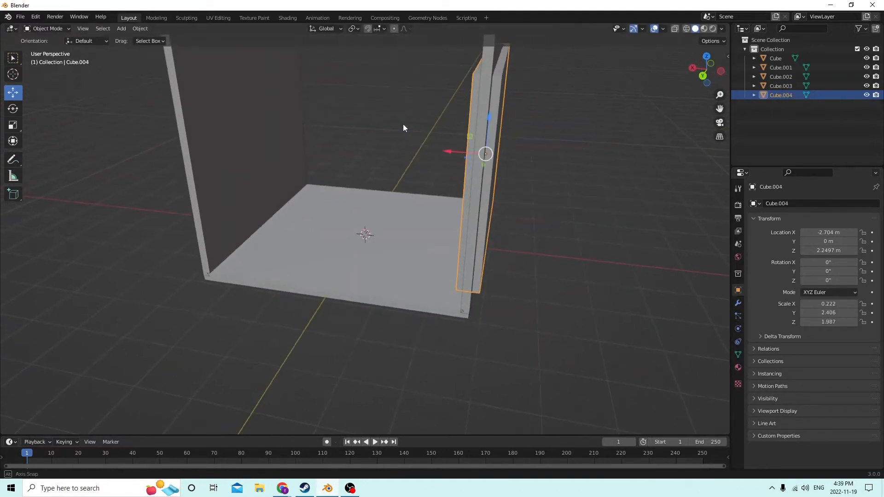
left_click(16, 127)
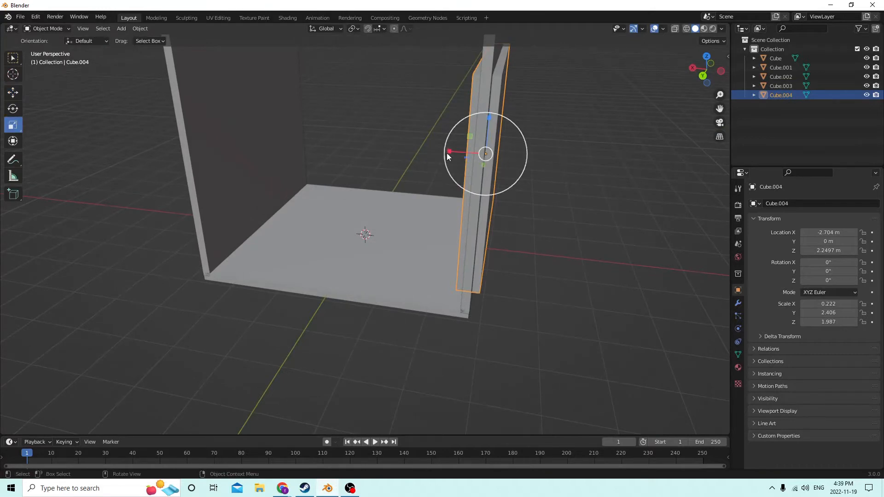
left_click_drag(446, 153, 473, 159)
mouse_move(473, 159)
middle_mouse_down()
mouse_move(379, 146)
mouse_move(429, 161)
mouse_move(470, 150)
middle_mouse_up()
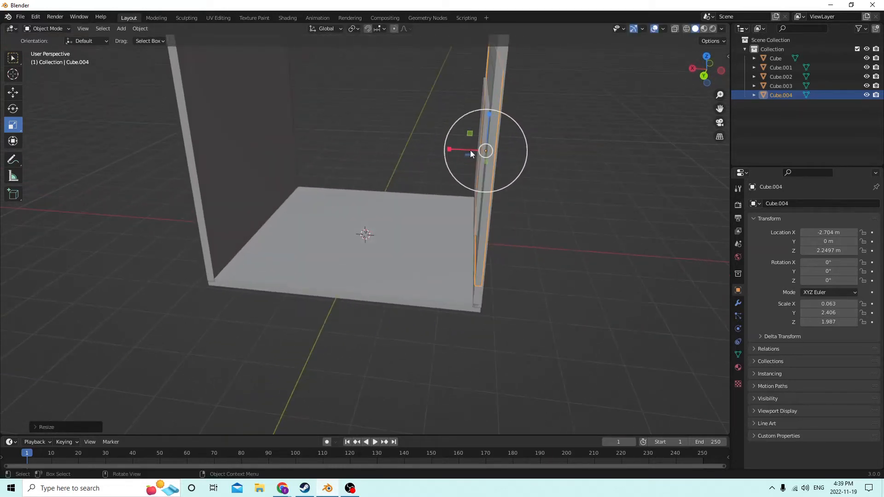
left_click_drag(449, 149, 408, 143)
middle_click_drag(408, 144, 300, 117)
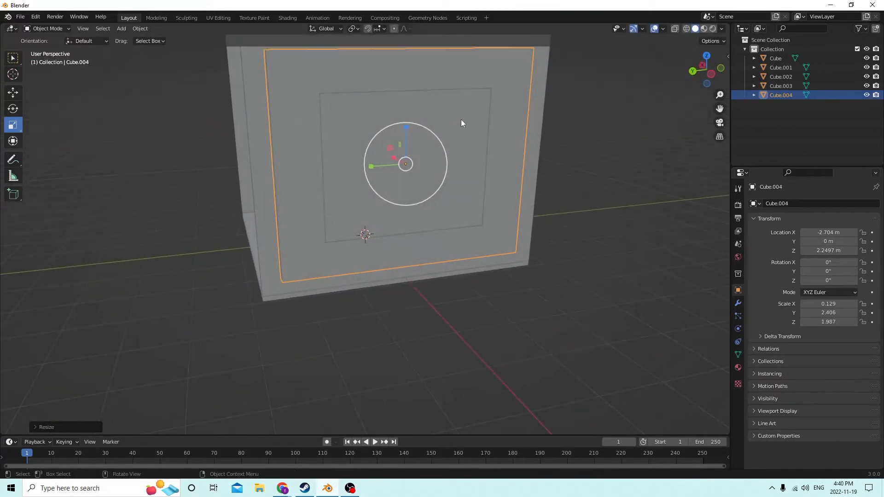
Thicken the smaller inner block along X to a scale of about 0.318 so it passes through the larger block
middle_click_drag(373, 120, 495, 114)
left_click(352, 117)
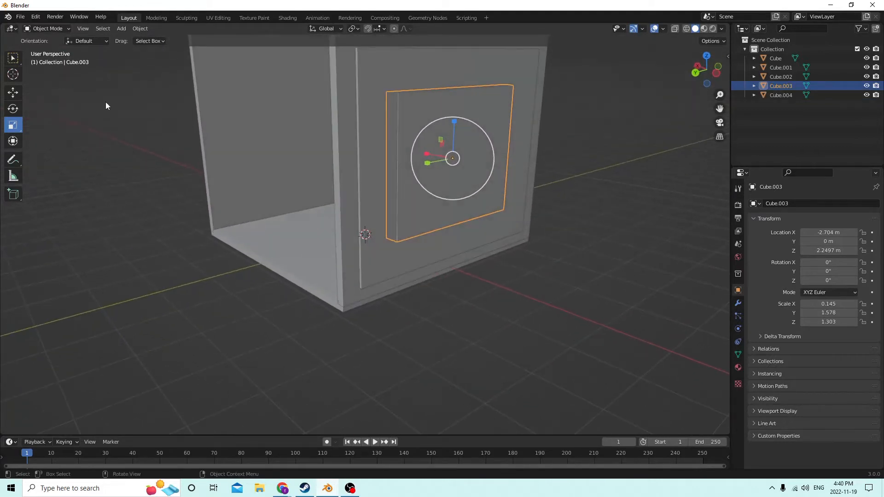
middle_click_drag(268, 109, 467, 133)
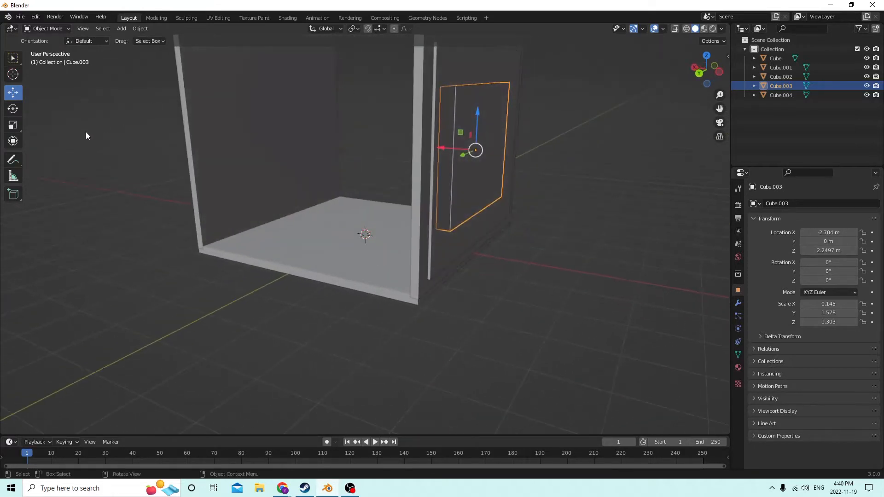
left_click(13, 125)
middle_click_drag(394, 158, 454, 153)
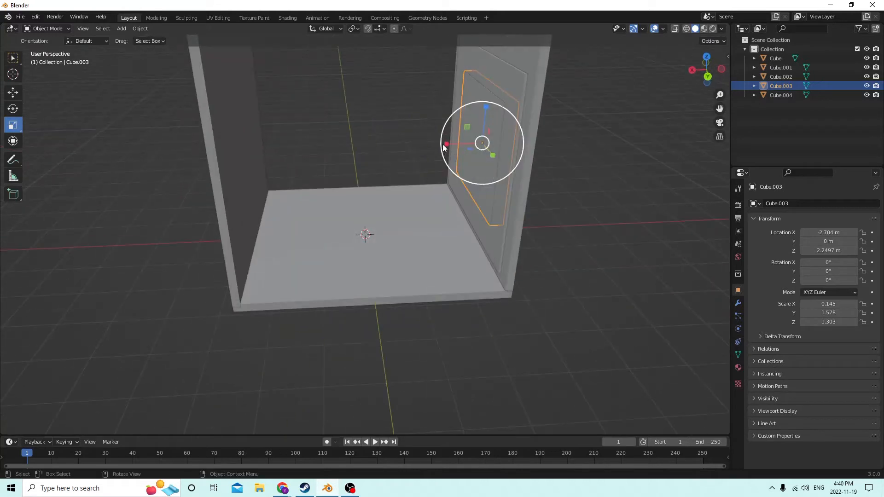
left_click_drag(444, 147, 401, 141)
mouse_move(401, 141)
middle_mouse_down()
mouse_move(374, 126)
mouse_move(276, 118)
mouse_move(369, 124)
mouse_move(411, 145)
middle_mouse_up()
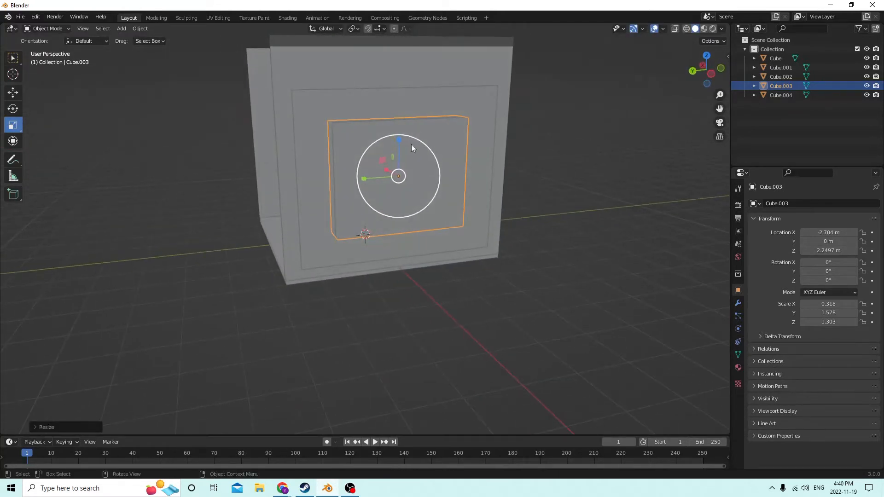
Enlarge the inner block to scales of about 1.723 in Z and 2.032 in Y, leaving a narrow frame margin around it
left_click_drag(397, 139, 398, 125)
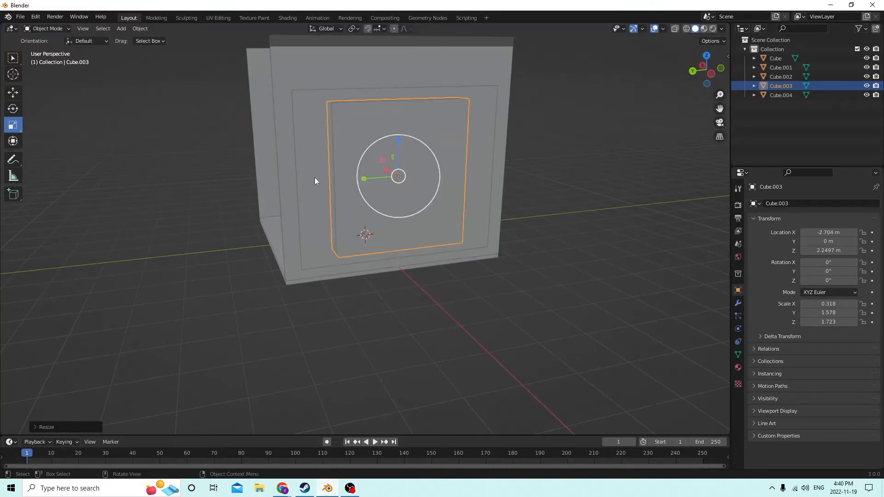
left_click_drag(364, 179, 347, 179)
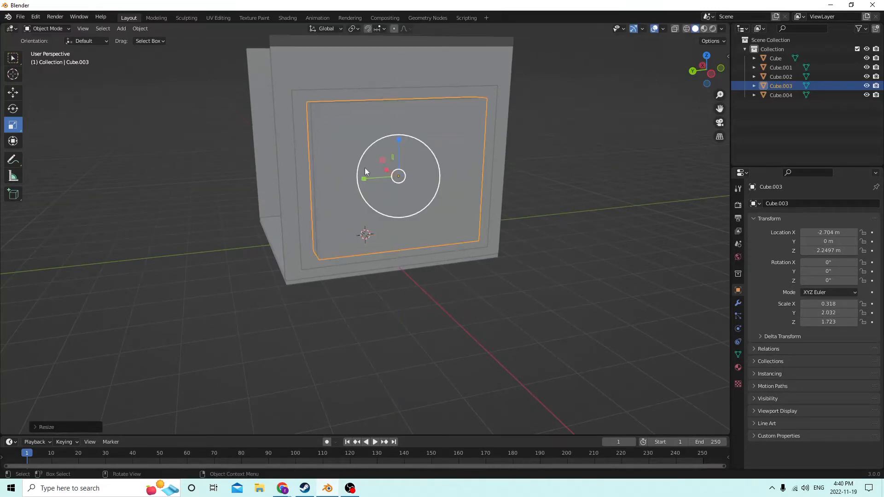
middle_click_drag(365, 167, 446, 169)
Duplicate the enlarged inner block, leaving the copy exactly in the original's place
key("shift+d")
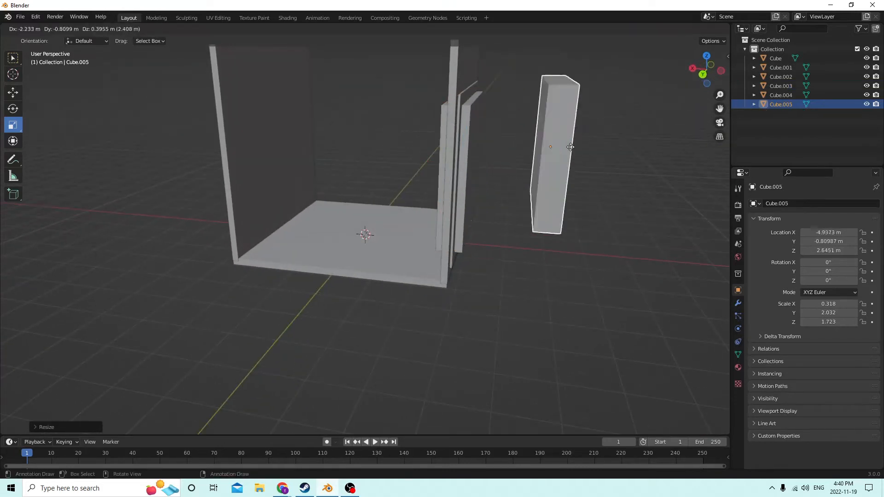
right_click(541, 154)
middle_click_drag(542, 157, 471, 148)
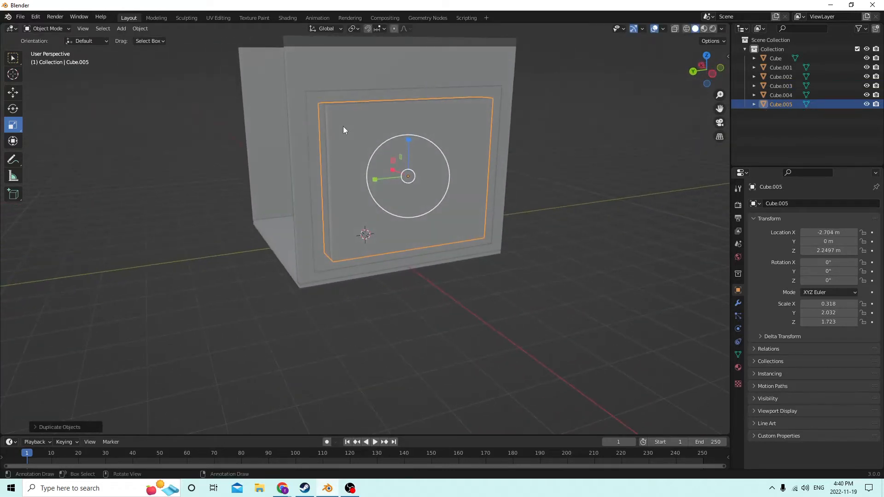
Cut the duplicated inner block out of the larger block in the window opening with the Bool Tool's Auto Boolean Difference
left_click(313, 115, "shift")
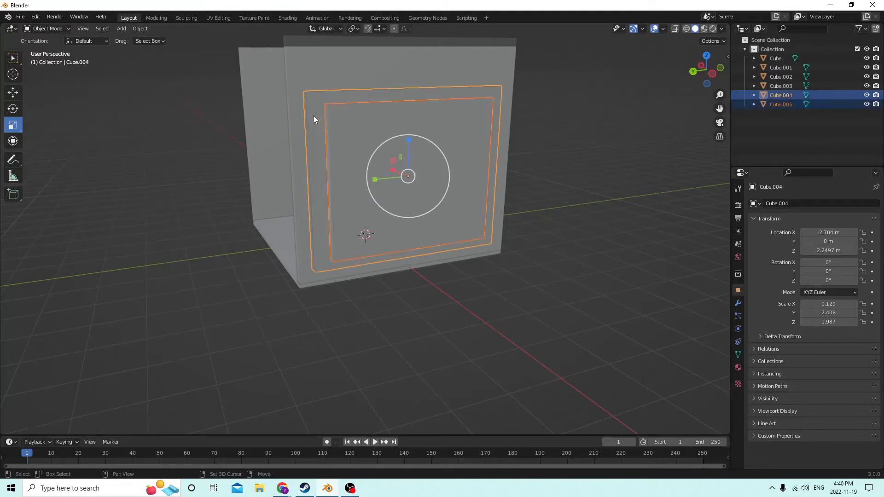
left_click(141, 29)
mouse_move(173, 336)
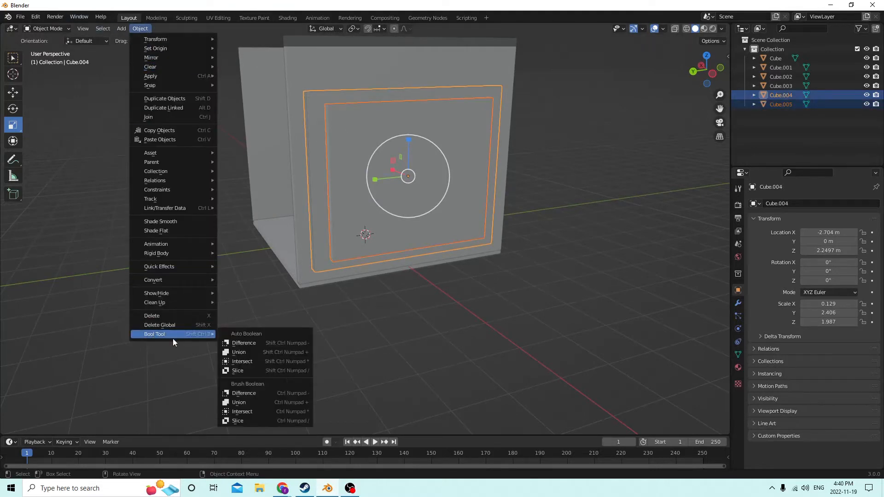
left_click(235, 346)
middle_click_drag(258, 254, 369, 237)
middle_click_drag(423, 229, 445, 228)
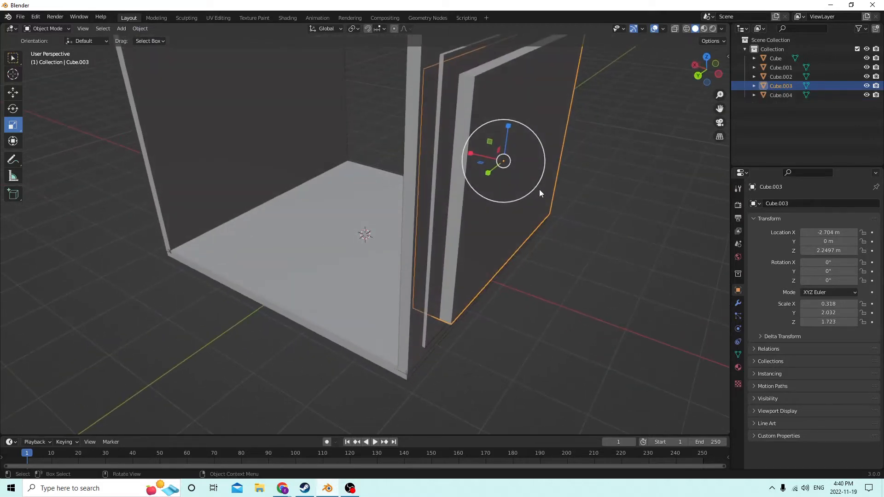
Thin the remaining inner block along X to a scale of about -0.024 so it forms a pane inside the frame
left_click(483, 230)
key("s")
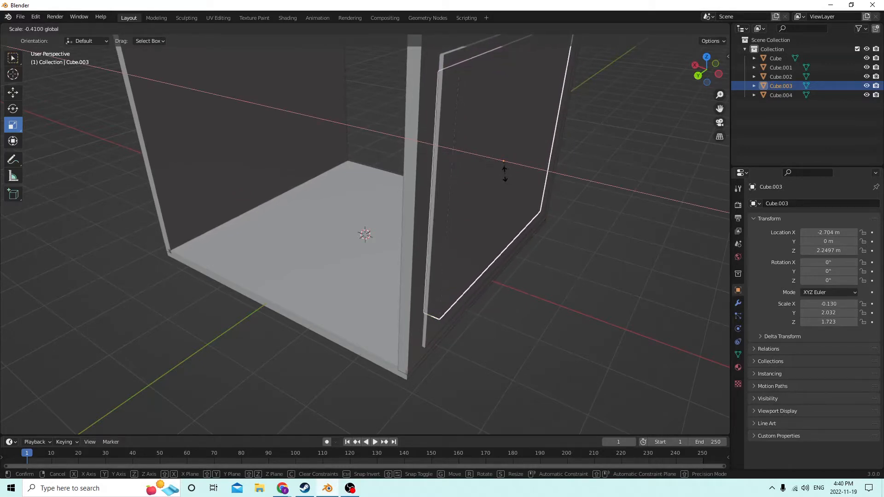
left_click(504, 162)
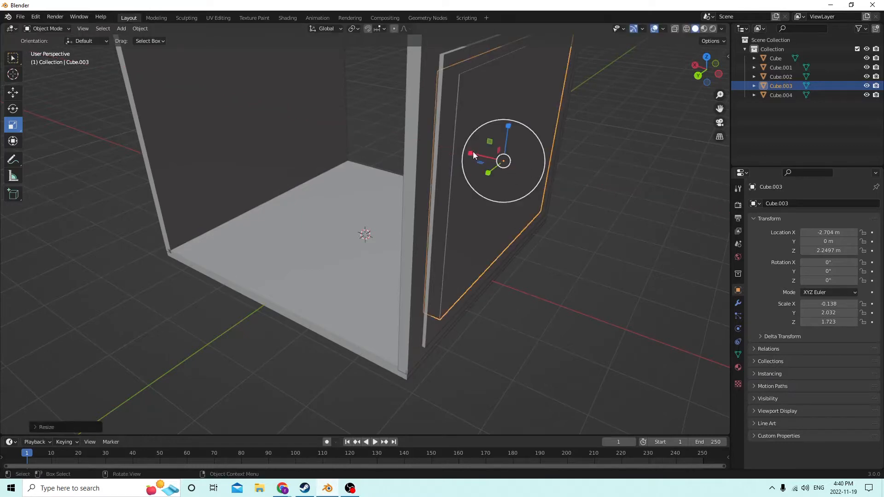
left_click_drag(473, 154, 499, 164)
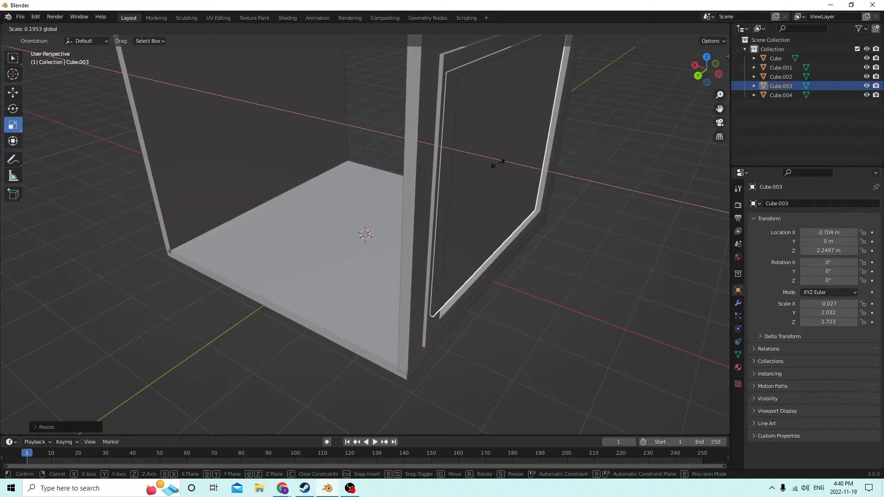
left_click_drag(497, 163, 472, 152)
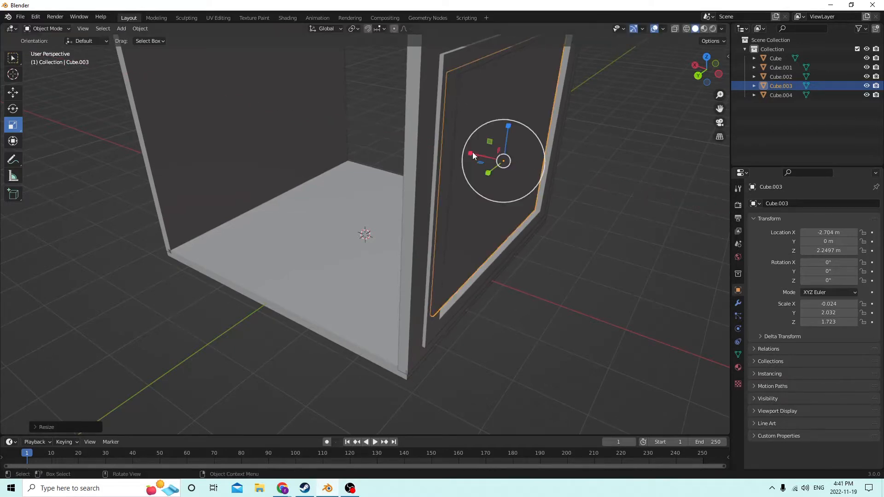
Join the thin pane with the surrounding window frame into one object
mouse_move(472, 152)
middle_mouse_down()
mouse_move(377, 154)
mouse_move(376, 121)
mouse_move(303, 127)
mouse_move(468, 134)
mouse_move(551, 122)
mouse_move(658, 183)
mouse_move(647, 166)
mouse_move(531, 172)
mouse_move(661, 160)
mouse_move(491, 176)
mouse_move(490, 163)
mouse_move(491, 186)
mouse_move(542, 181)
mouse_move(473, 197)
mouse_move(388, 178)
mouse_move(363, 160)
mouse_move(358, 173)
mouse_move(282, 174)
mouse_move(476, 162)
middle_mouse_up()
left_click(661, 186)
left_click(454, 172)
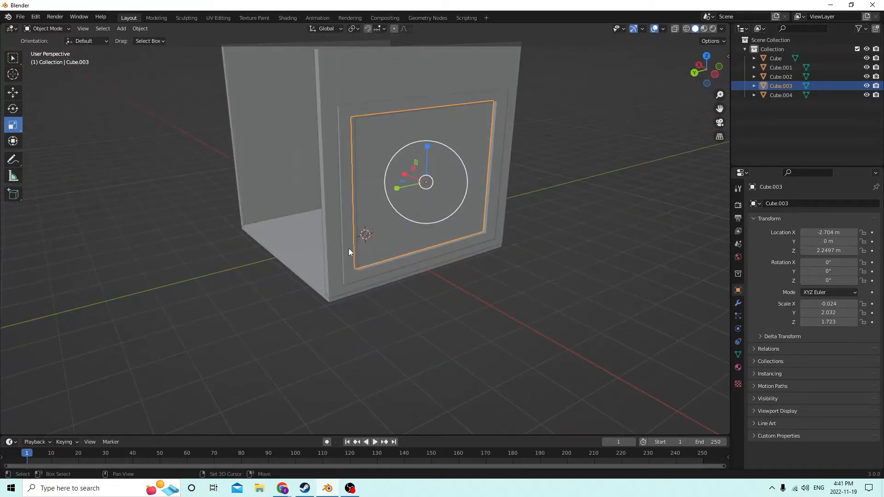
left_click(346, 233, "shift")
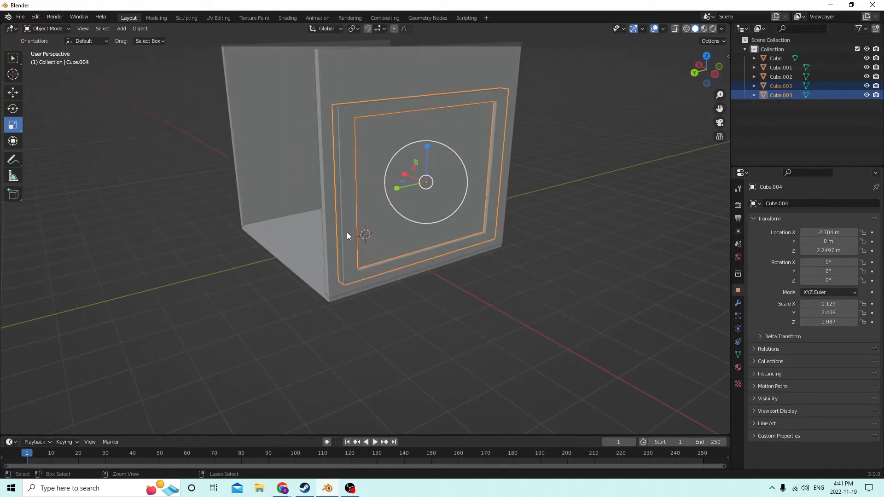
key("ctrl+j")
middle_click_drag(350, 230, 194, 69)
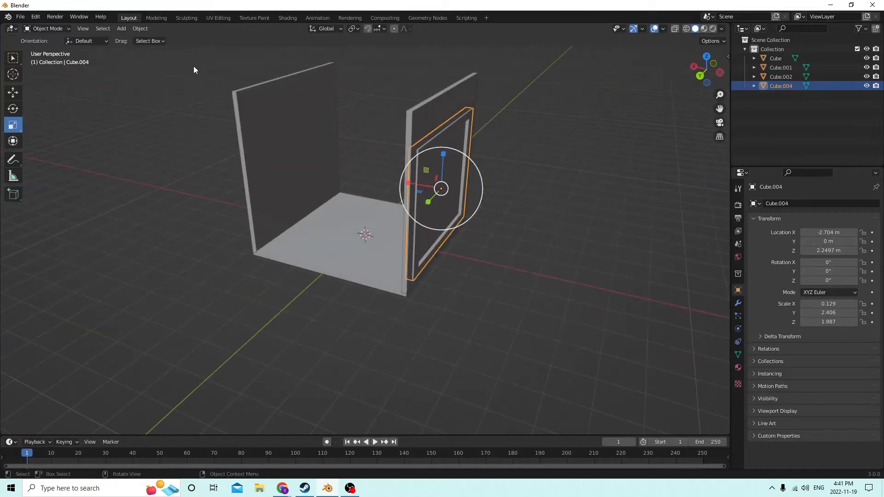
left_click(18, 95)
left_click_drag(406, 186, 497, 187)
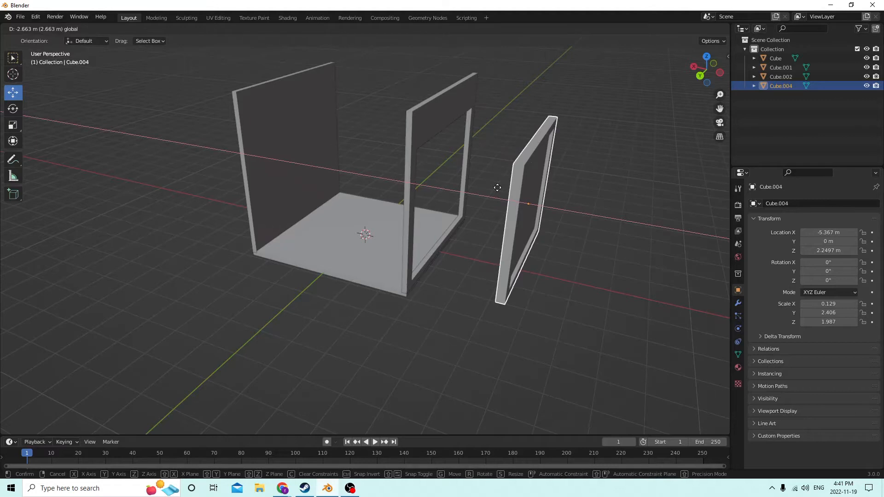
left_click_drag(497, 187, 495, 184)
Join the window with the wall around it into one object
middle_click_drag(495, 185, 407, 69)
left_click(409, 82, "shift")
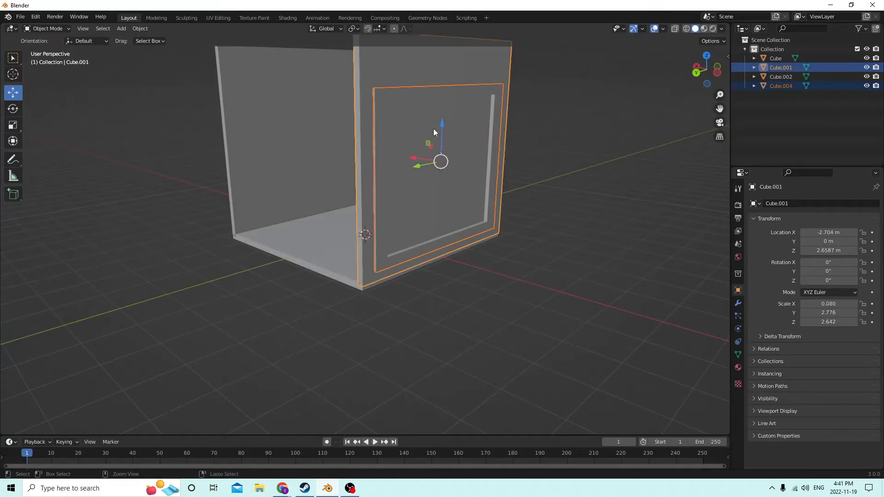
key("ctrl+j")
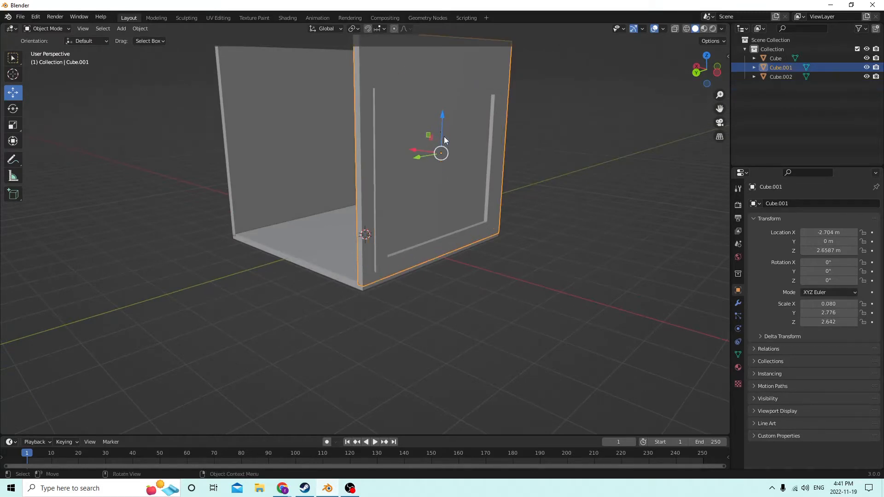
middle_click_drag(443, 136, 472, 171)
Examine the solid wall, the floor and the window wall from several sides, comparing their scale values
left_click(269, 184)
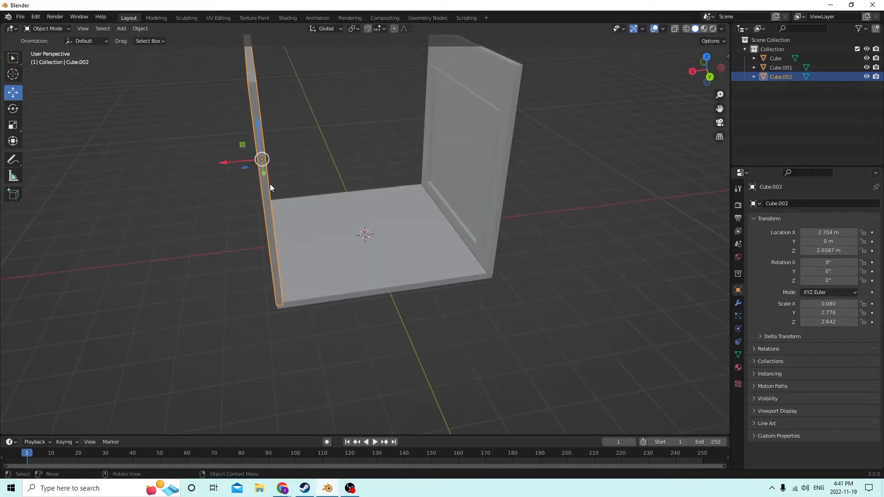
middle_click_drag(266, 182, 430, 188)
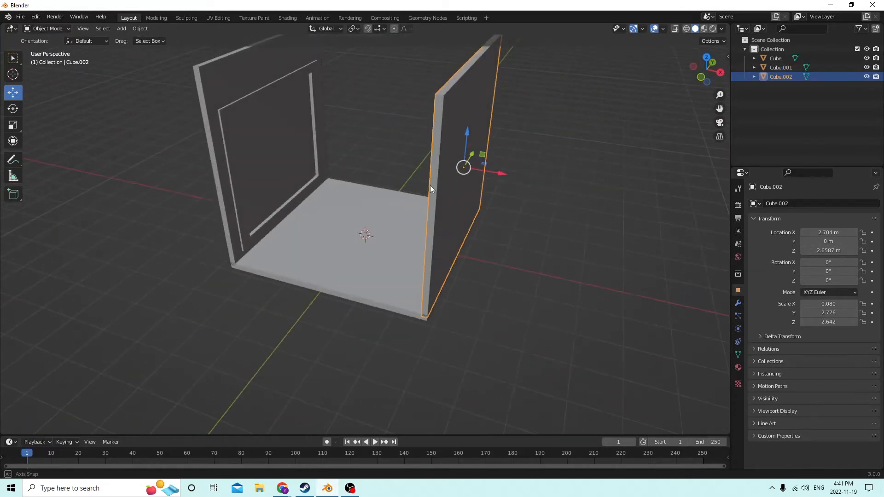
left_click(354, 217)
middle_click_drag(355, 211, 214, 226)
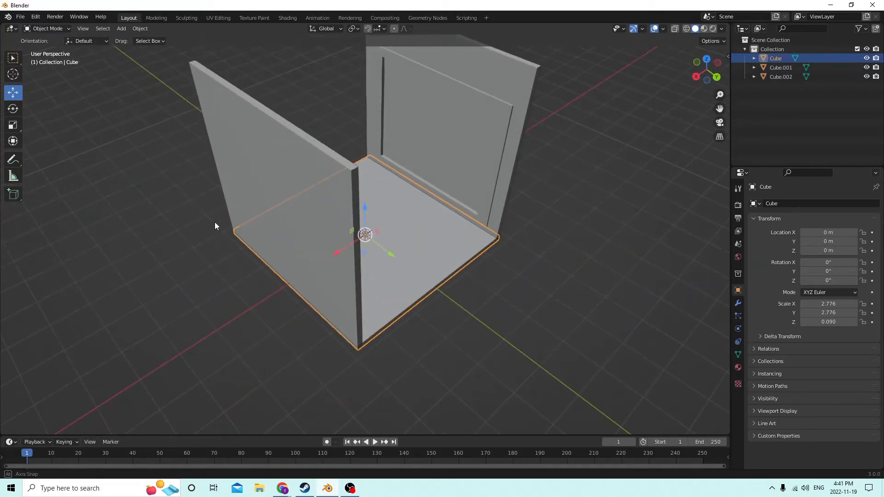
left_click(260, 199)
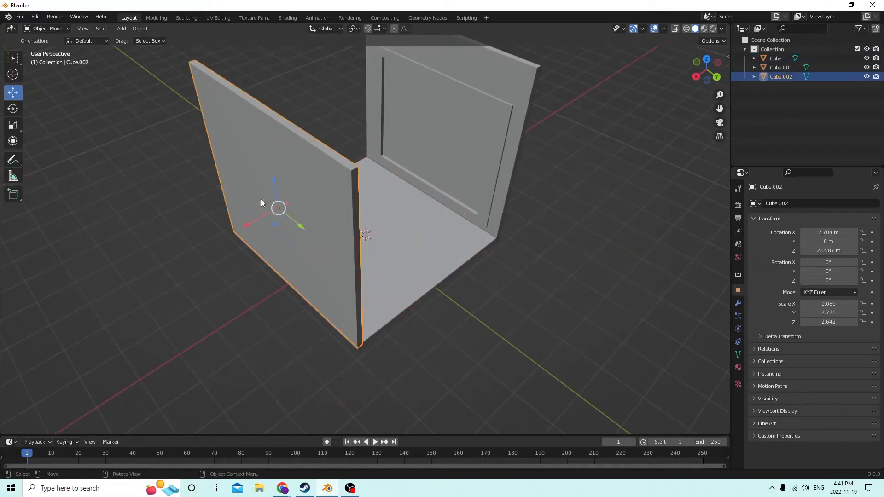
middle_click_drag(261, 199, 233, 206)
left_click(15, 125)
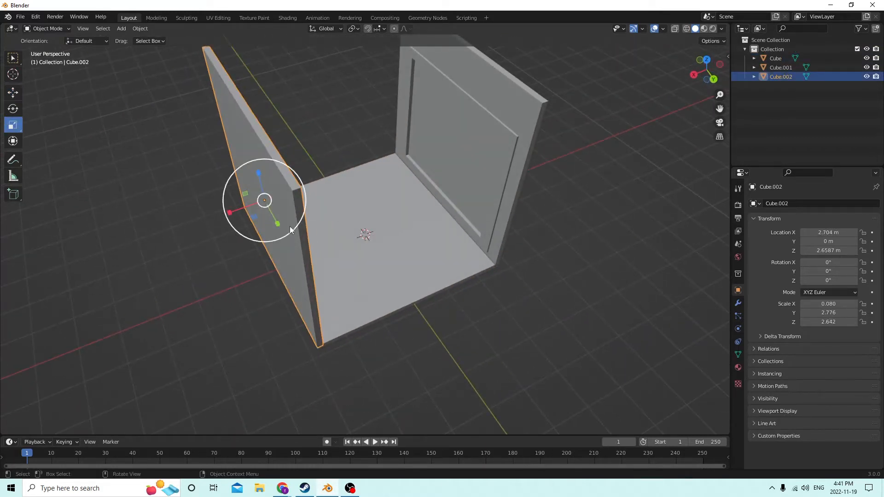
left_click_drag(228, 213, 231, 214)
middle_click_drag(232, 211, 348, 221)
left_click(426, 249)
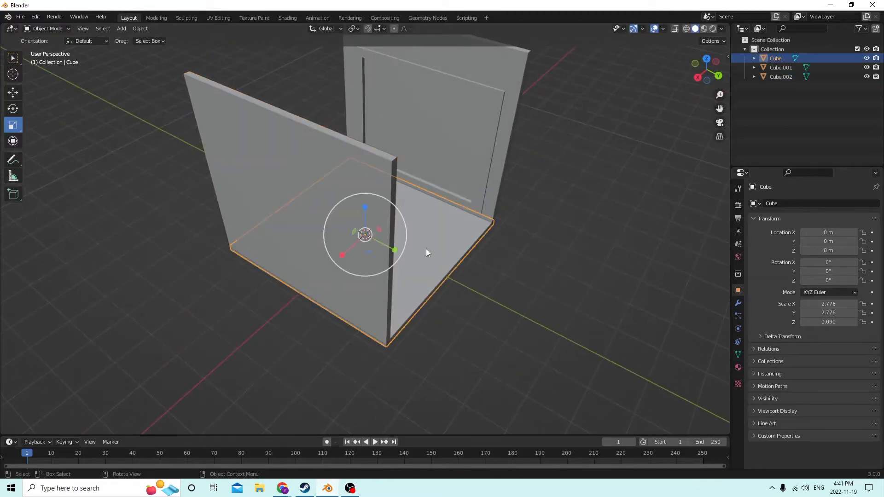
left_click(492, 181)
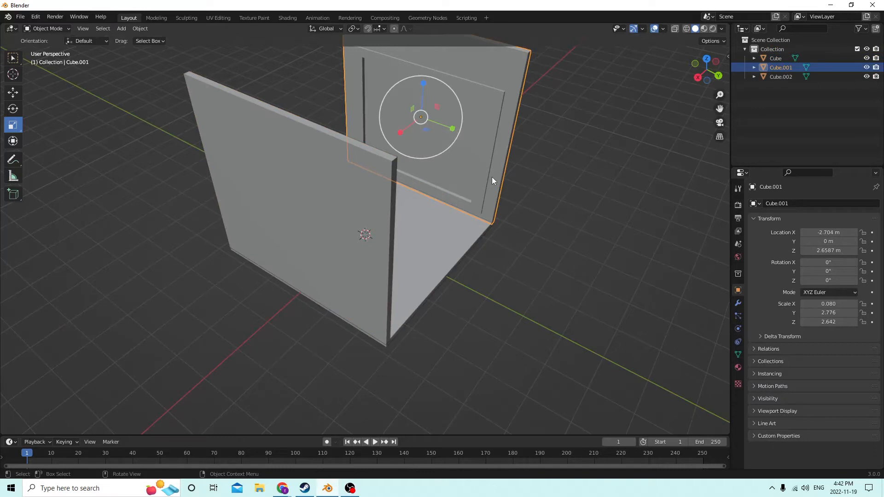
middle_click_drag(431, 219, 406, 221)
Duplicate the floor in place and stretch the copy along Z to a scale of about 1.111
left_click(382, 198)
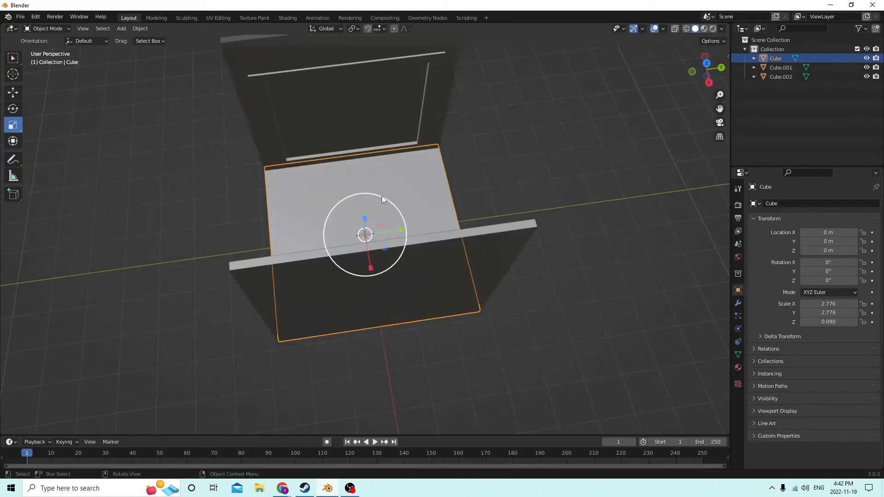
key("shift+d")
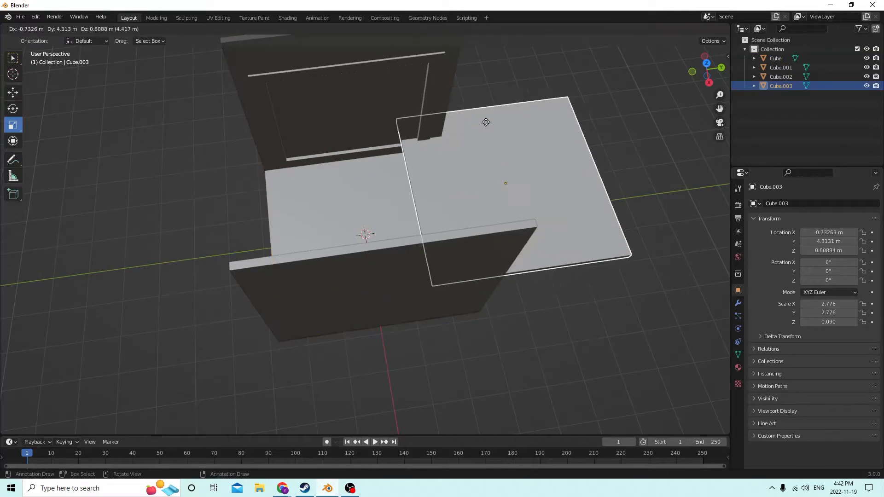
right_click(486, 122)
middle_click_drag(486, 122, 402, 158)
mouse_move(354, 225)
middle_mouse_down()
mouse_move(300, 148)
mouse_move(365, 215)
middle_mouse_up()
left_click_drag(365, 201, 369, 83)
middle_click_drag(369, 83, 404, 238)
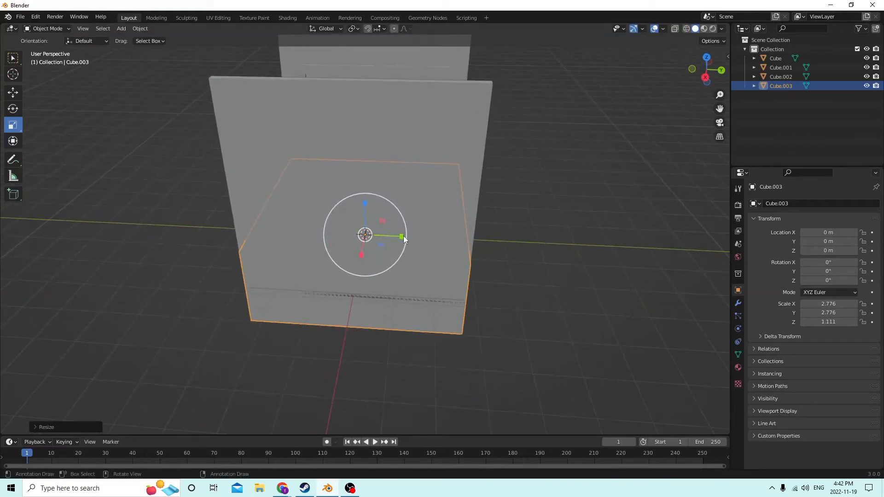
Narrow the floor copy along Y to a scale of about 0.152 and set its X scale to 0.80
left_click_drag(401, 237, 366, 235)
left_click(366, 234)
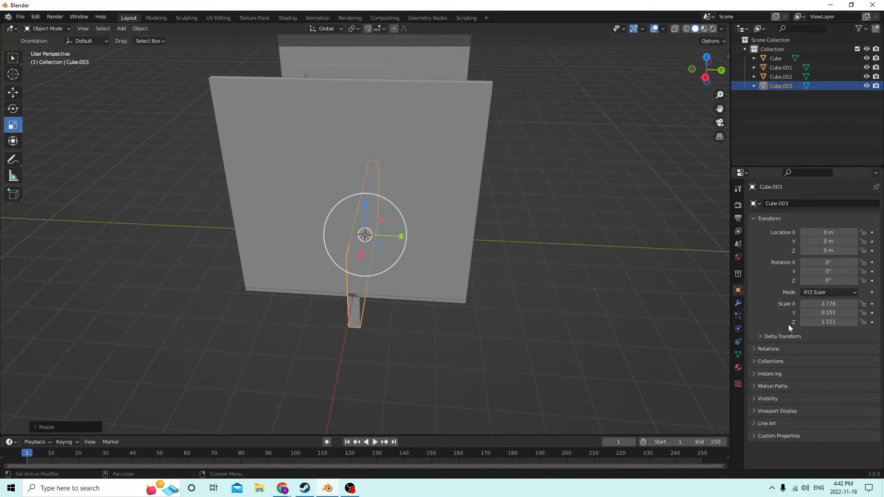
double_click(823, 304)
type(".8")
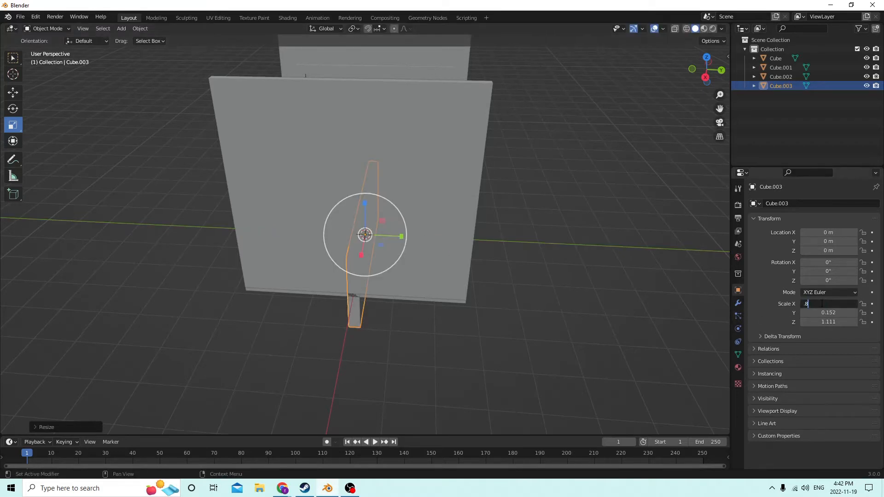
type("0")
key("Return")
middle_click_drag(653, 264, 557, 308)
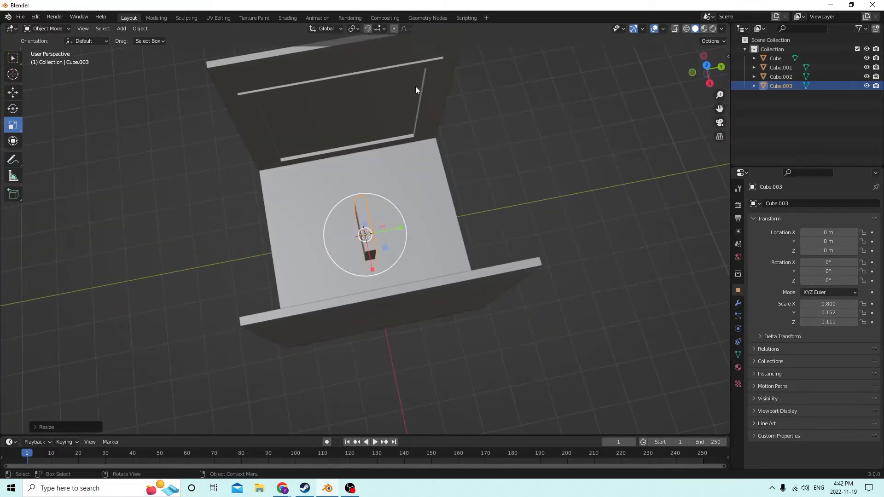
Move the narrow block along Y to about 2.674 m, at the open edge of the floor between the two walls
left_click(426, 90)
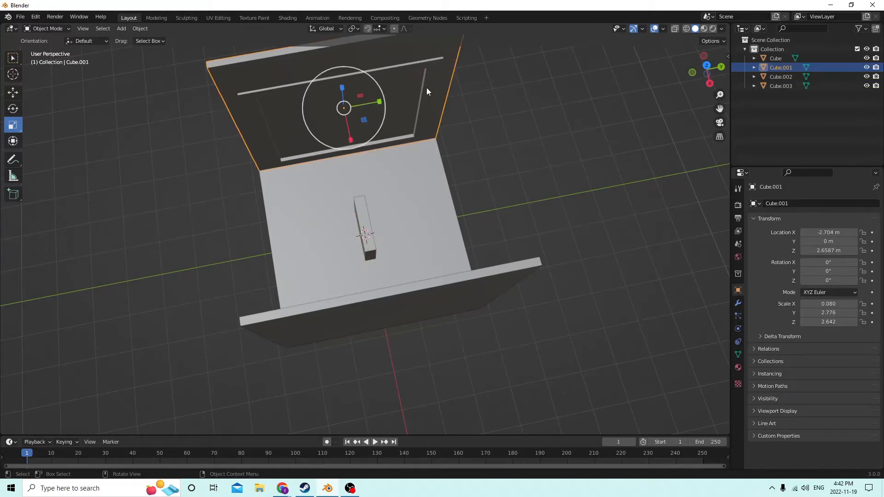
middle_click_drag(424, 163, 406, 191)
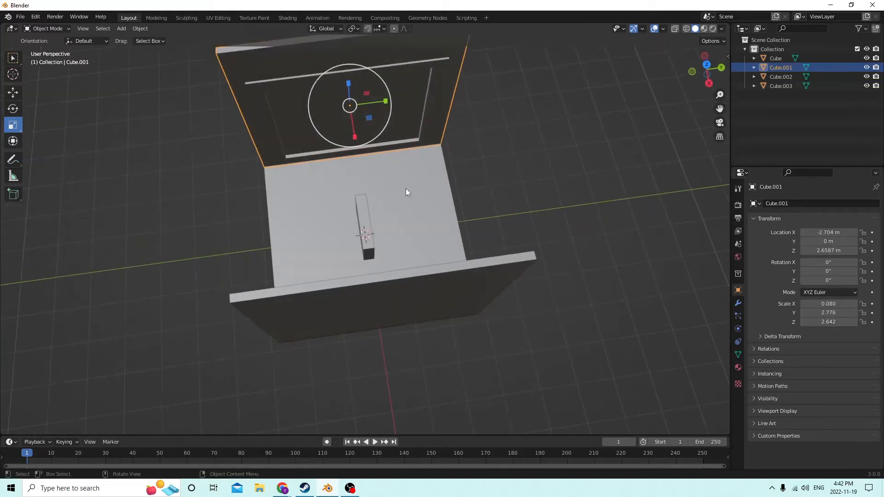
left_click(366, 220)
mouse_move(366, 220)
middle_mouse_down()
mouse_move(381, 216)
mouse_move(350, 216)
middle_mouse_up()
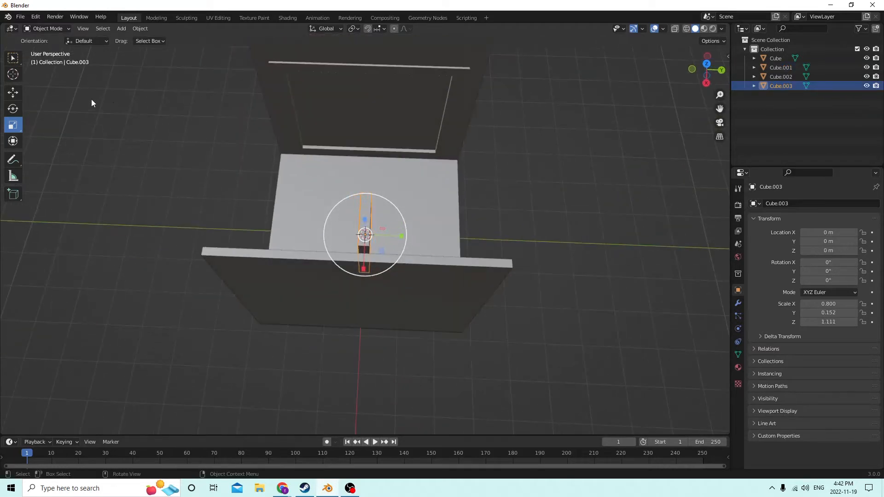
left_click(18, 90)
left_click_drag(400, 233, 471, 219)
middle_click_drag(471, 219, 428, 203)
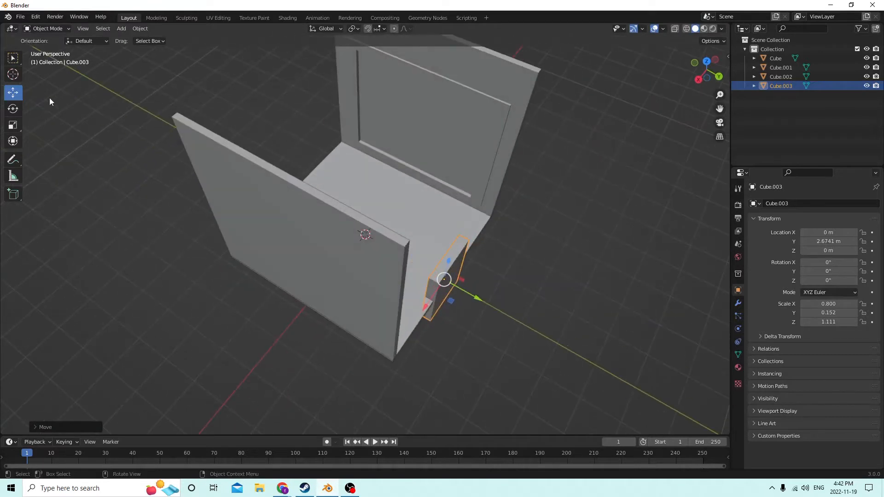
Set the moved block's Y scale to 0.080 to match the thickness of the other walls
left_click(13, 126)
left_click_drag(477, 298, 471, 296)
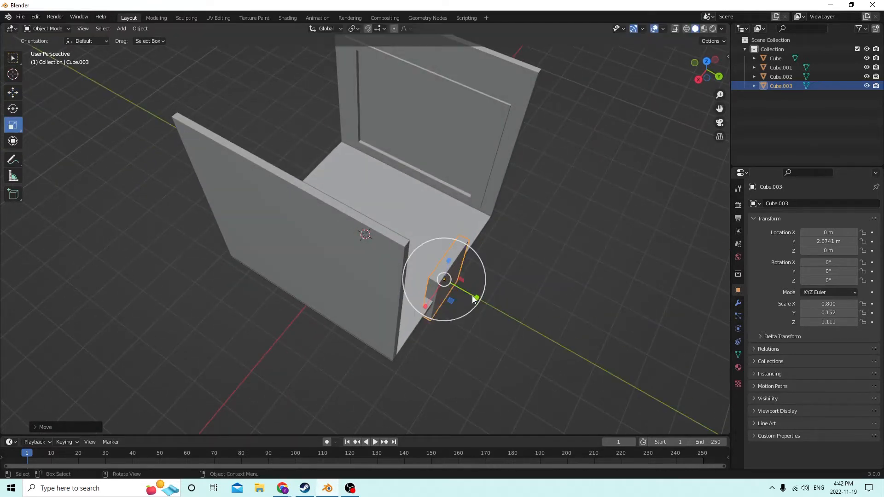
left_click(816, 313)
key("BackSpace")
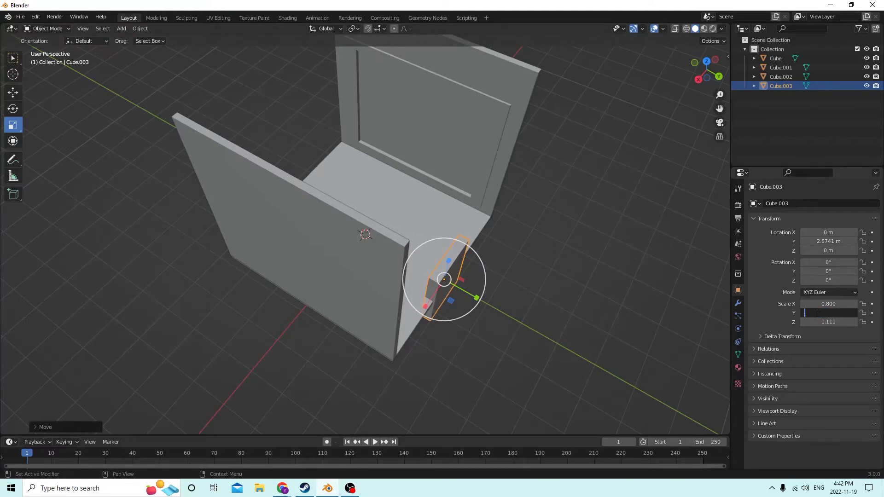
type(".080")
key("Return")
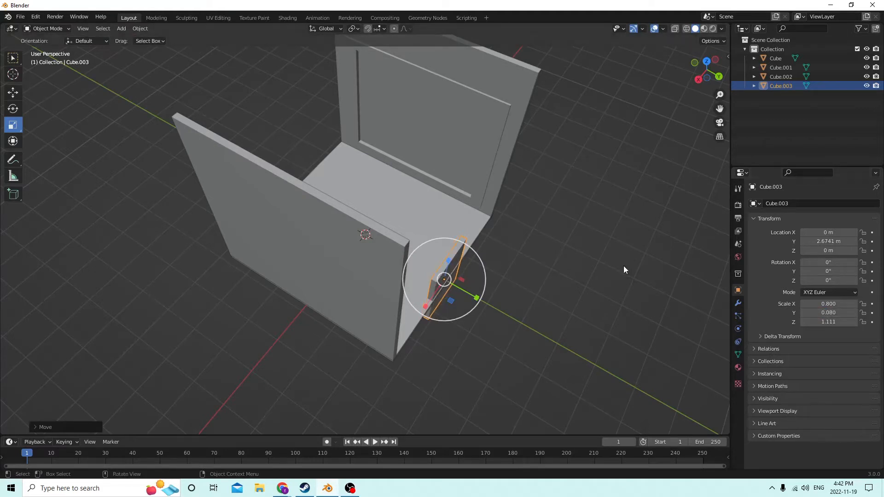
Scale the block at the open edge to about 2.615 along X and about 3.726 along Z to span between the walls
middle_click_drag(623, 266, 558, 239)
middle_click_drag(465, 252, 244, 203)
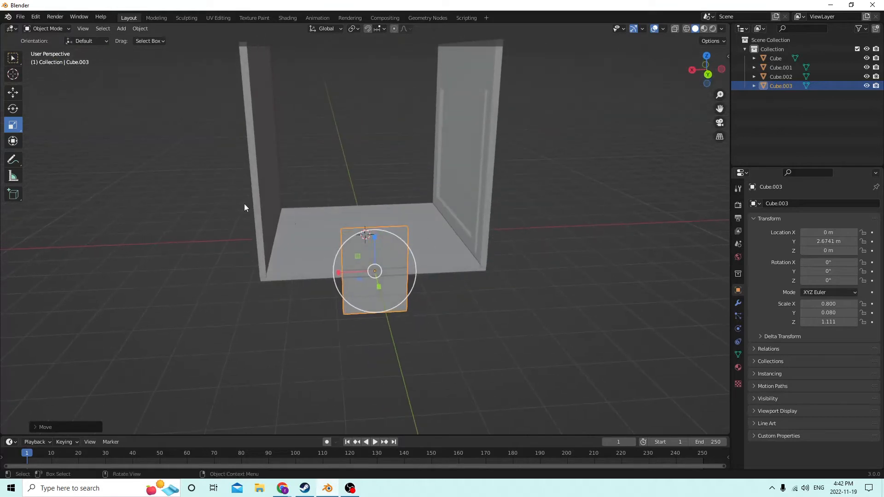
key("s")
key("x")
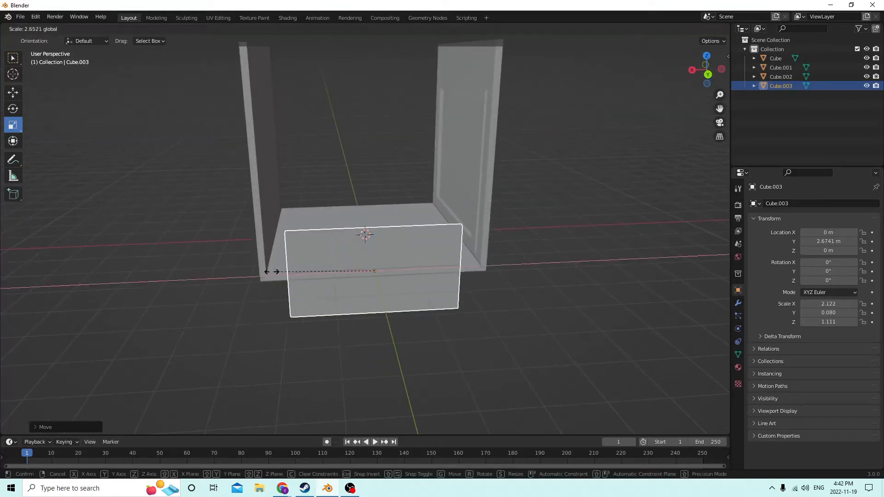
left_click(252, 279)
middle_click_drag(251, 279, 352, 262)
key("s")
key("z")
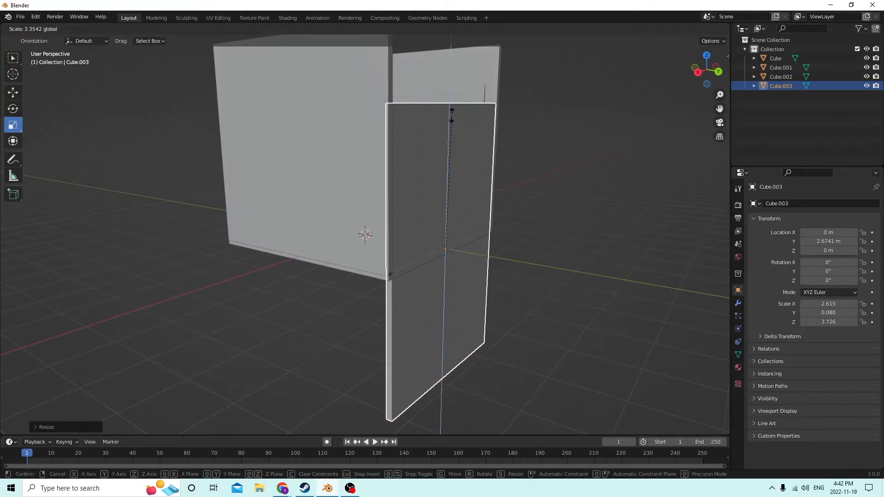
left_click(451, 115)
Check the window wall's location and set the new wall's Y location to 2.6587 m
left_click(452, 115)
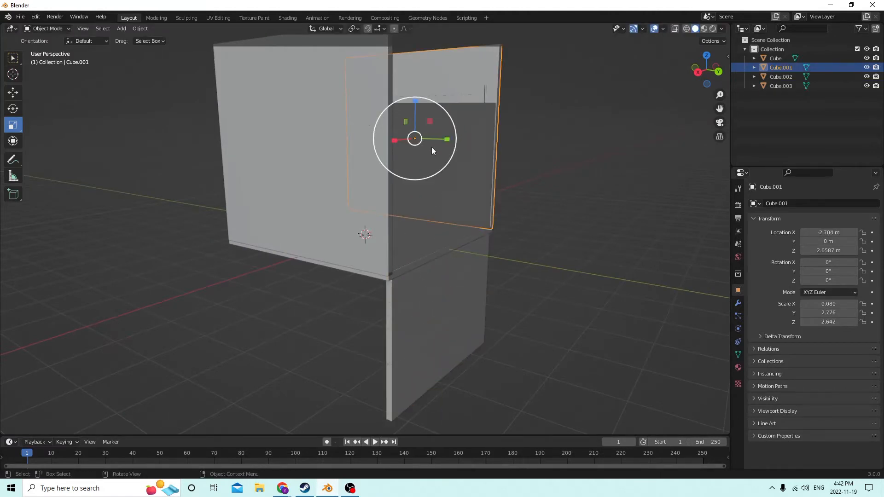
middle_click_drag(432, 147, 431, 113)
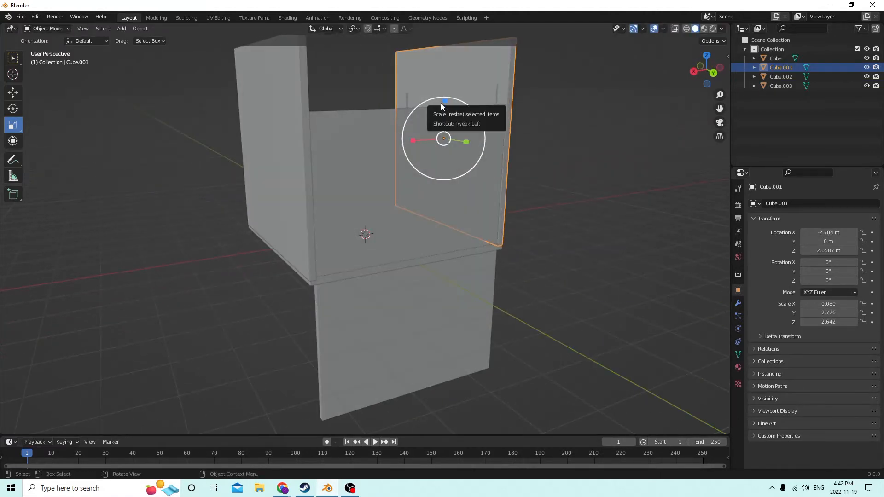
middle_click_drag(429, 172, 479, 100)
middle_click_drag(466, 218, 475, 171)
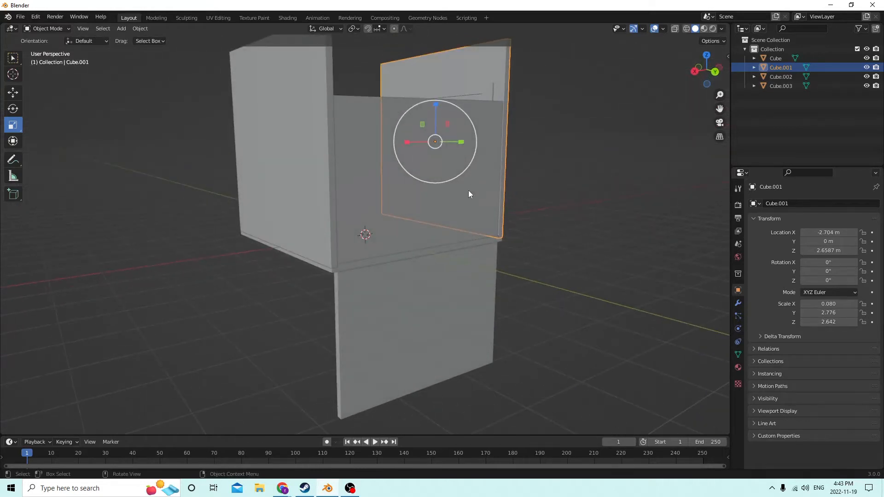
left_click(422, 305)
left_click(821, 242)
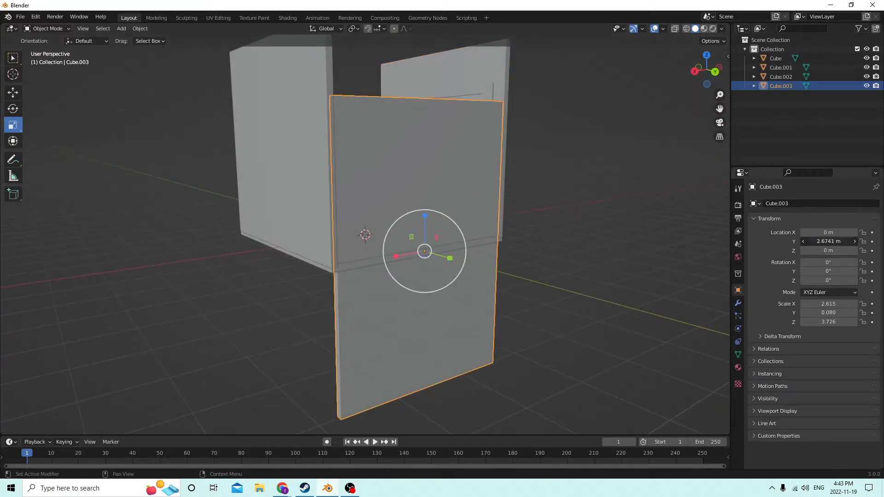
type("2")
key("Return")
middle_click_drag(628, 246, 431, 210)
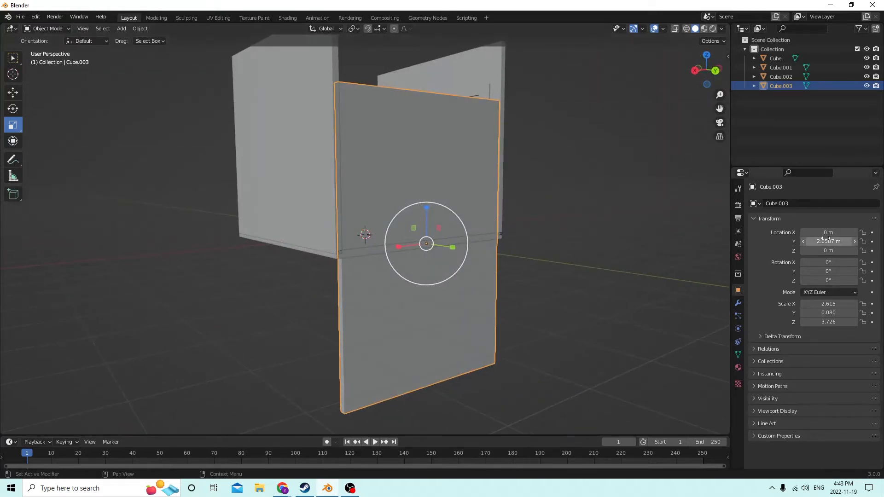
Set the new wall's Z location to 2.6587 m to match the window wall's height
left_click(463, 74)
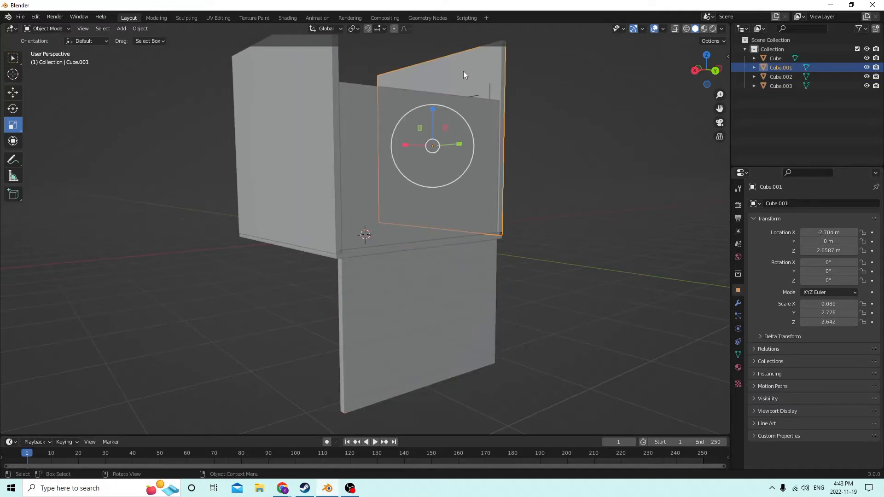
left_click(451, 200)
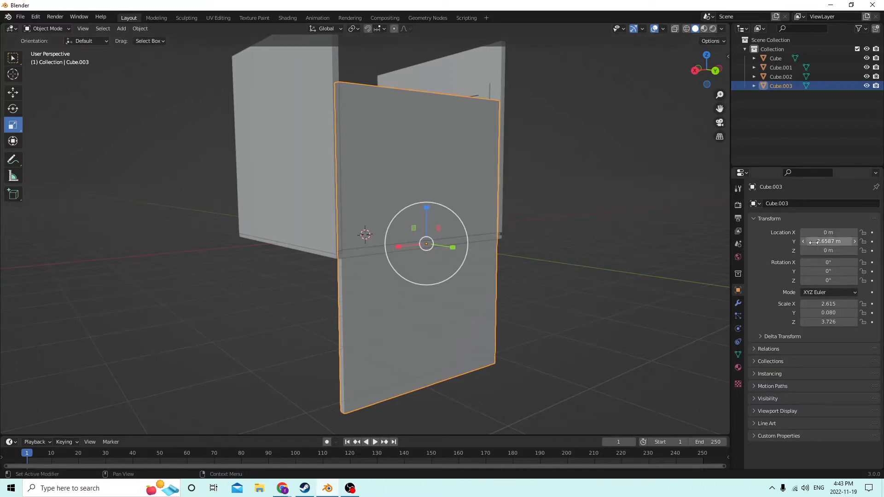
left_click(826, 249)
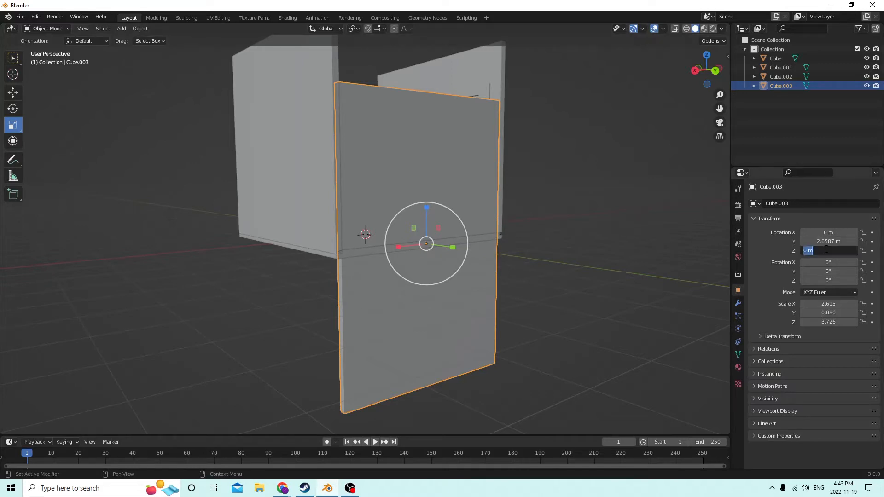
type("2.6587")
key("Return")
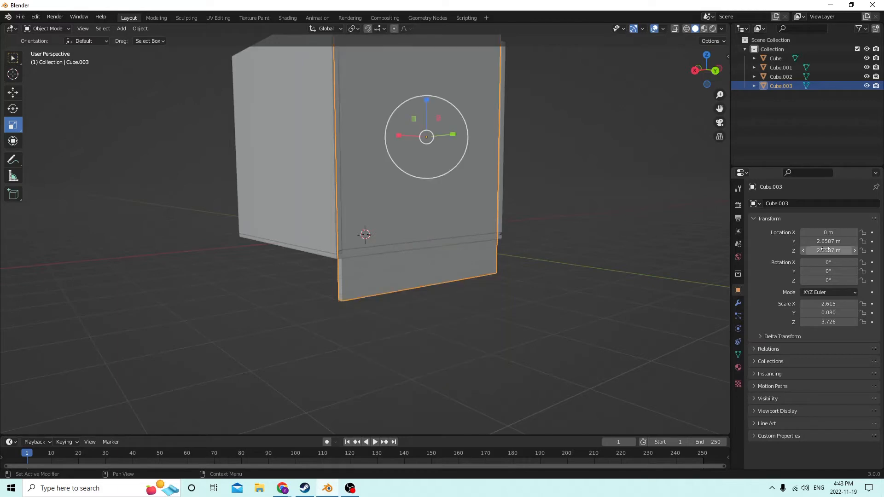
Set the new wall's Y location to 0.08 m
left_click(819, 241)
key("BackSpace")
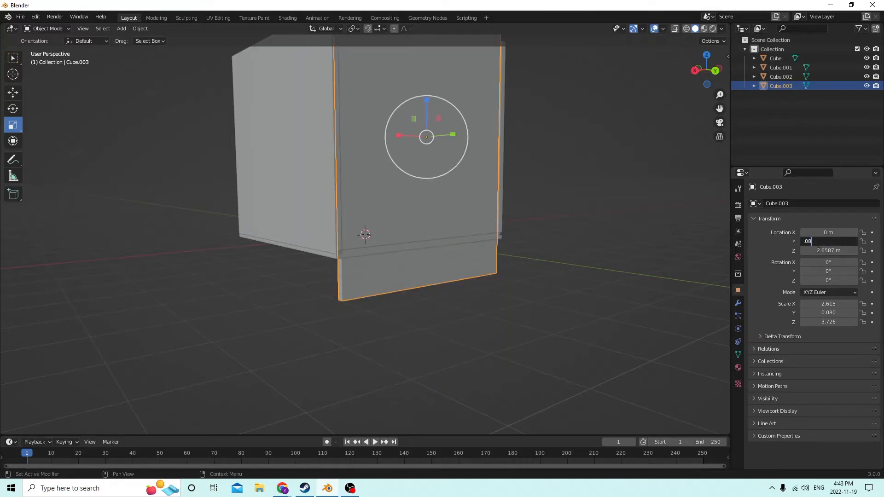
key("Return")
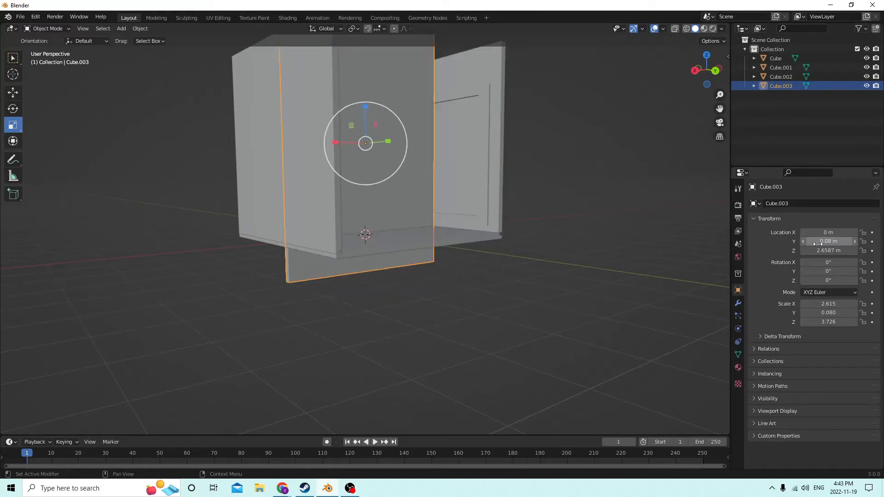
Move the new wall along Y to about 2.700 m, at the open edge of the floor
middle_click_drag(681, 244, 639, 243)
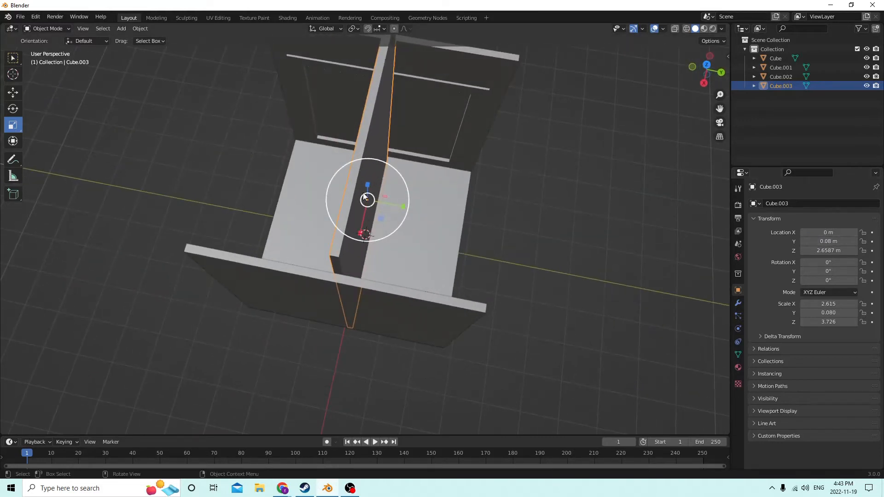
middle_click_drag(367, 200, 218, 135)
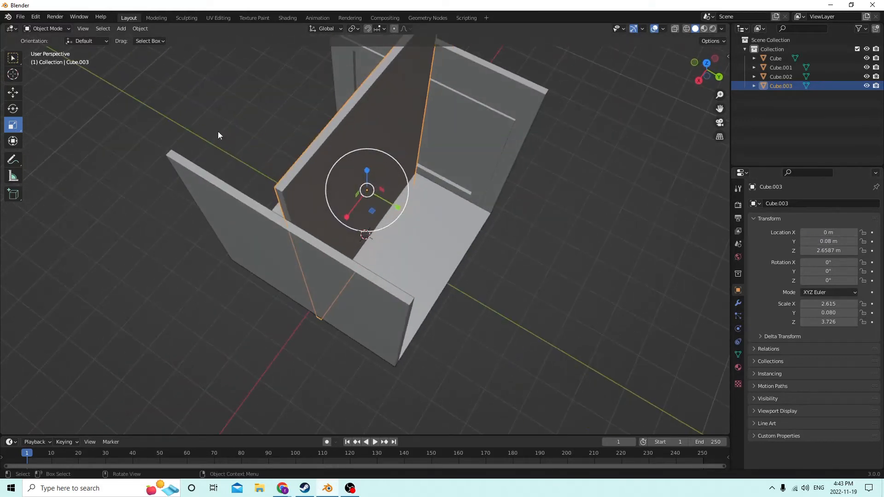
left_click(12, 92)
middle_click_drag(138, 83, 332, 158)
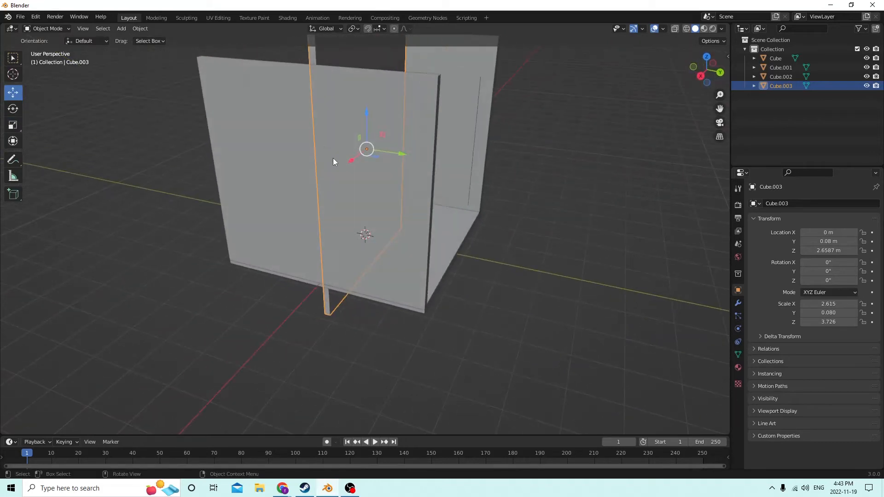
left_click_drag(400, 154, 499, 162)
middle_click_drag(499, 162, 398, 152)
middle_click_drag(478, 166, 393, 145)
Shorten the new wall along Z to a scale of about 2.540 so it stands on the floor
left_click(398, 148)
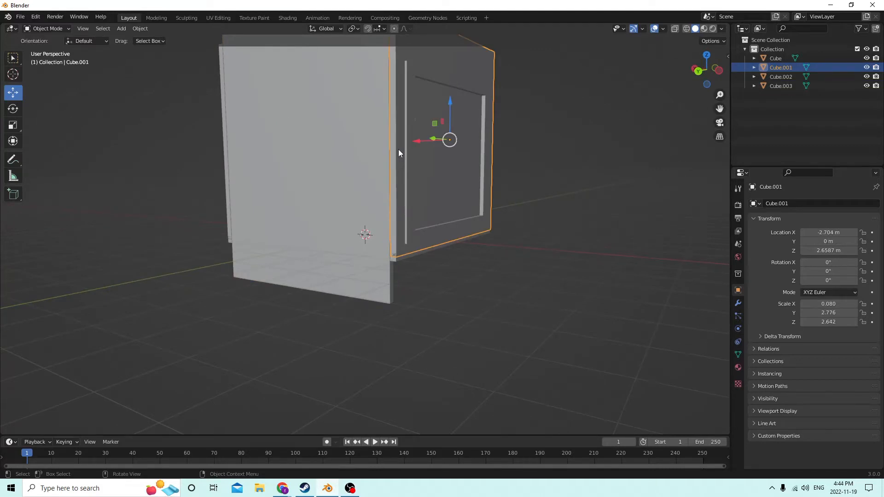
middle_click_drag(399, 149, 333, 169)
left_click(338, 169)
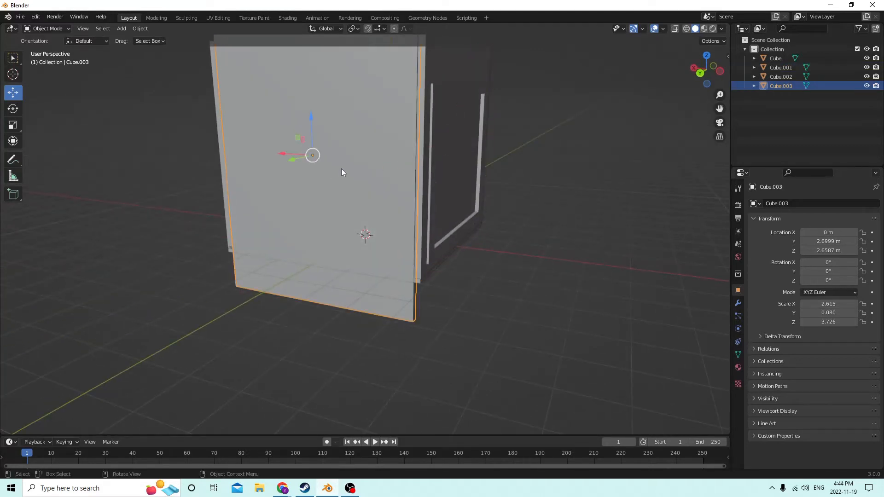
scroll(341, 168, "down", 2)
left_click(8, 123)
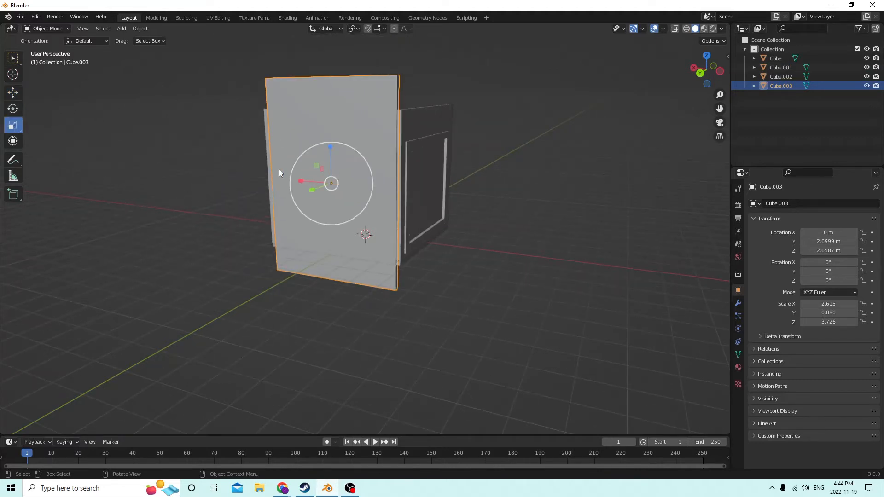
left_click_drag(328, 149, 329, 161)
middle_click_drag(329, 161, 255, 138)
scroll(327, 187, "up", 3)
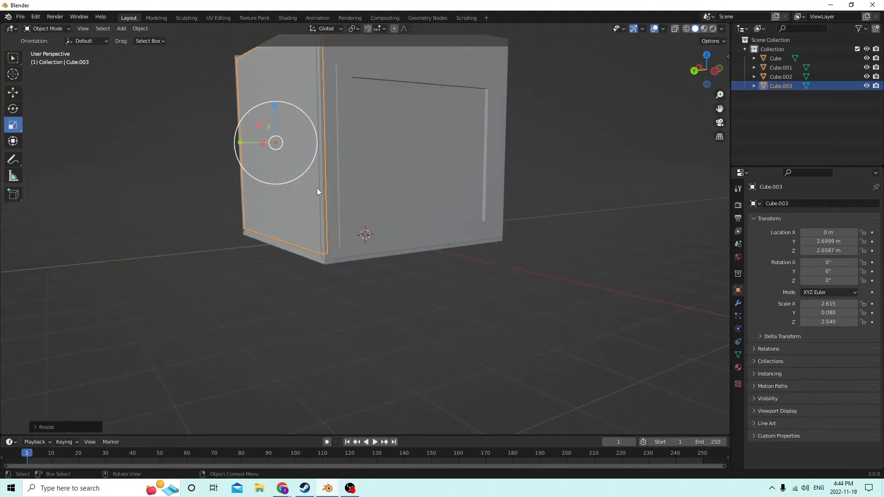
Compare the edges, height and transform values of the new wall with those of the window wall
left_click(330, 194)
middle_click_drag(330, 194, 355, 201)
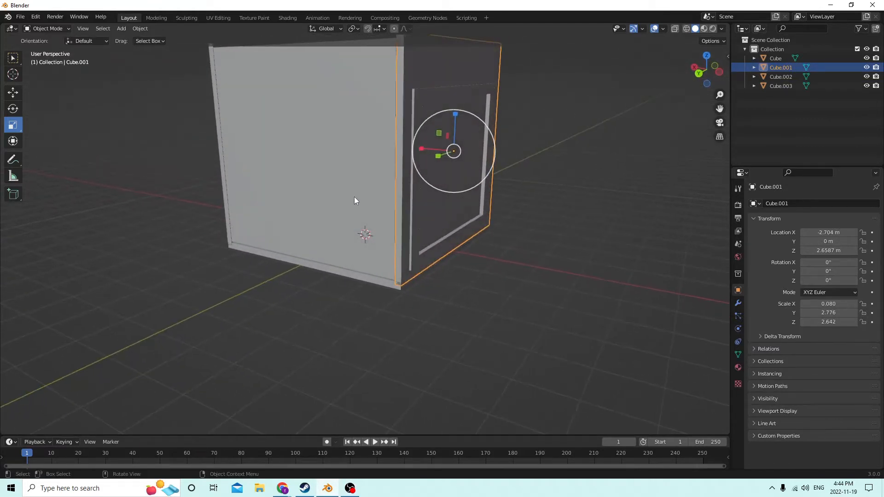
left_click(311, 193)
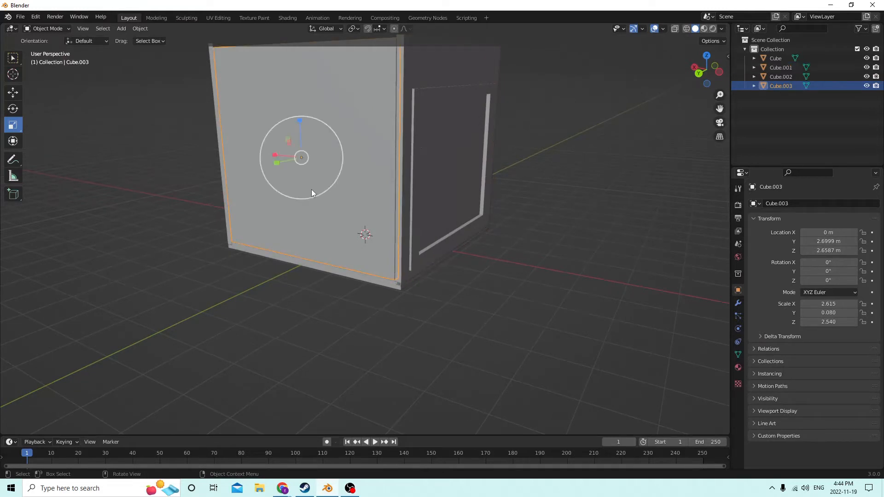
left_click(399, 194)
left_click(369, 192)
middle_click_drag(369, 192, 373, 192)
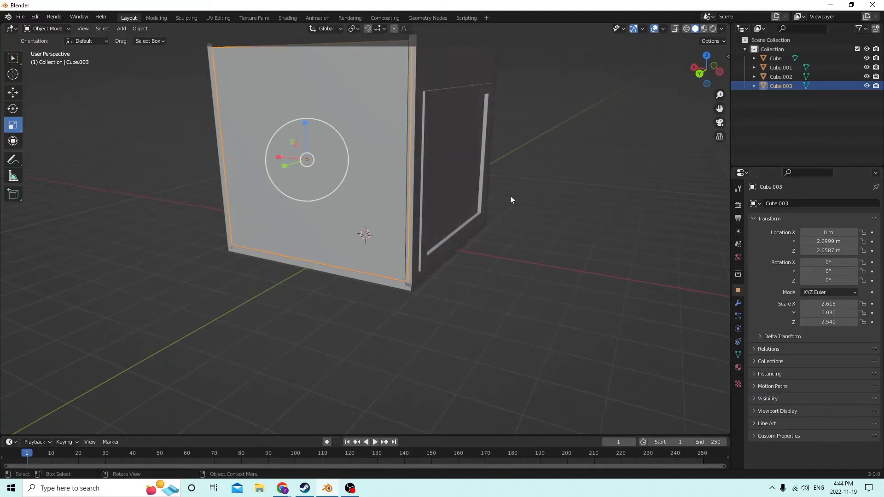
left_click(416, 198)
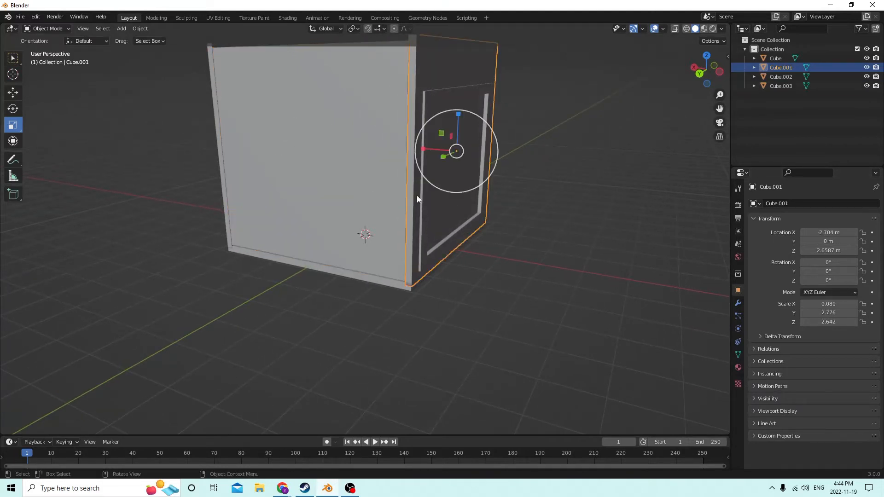
left_click(381, 195)
middle_click_drag(380, 194, 463, 236)
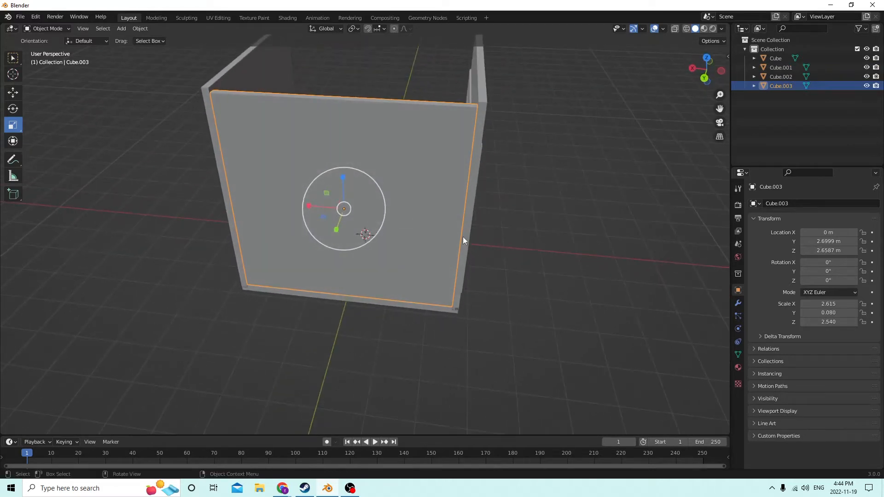
left_click(476, 159)
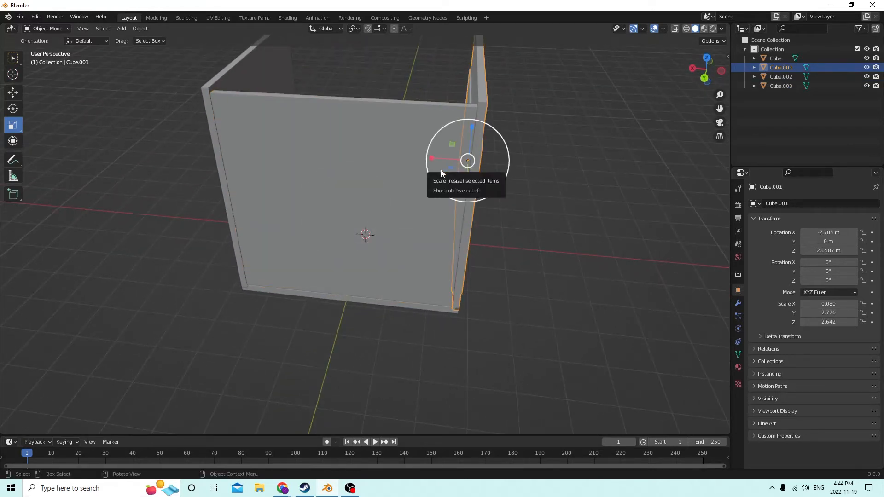
middle_click_drag(441, 169, 428, 172)
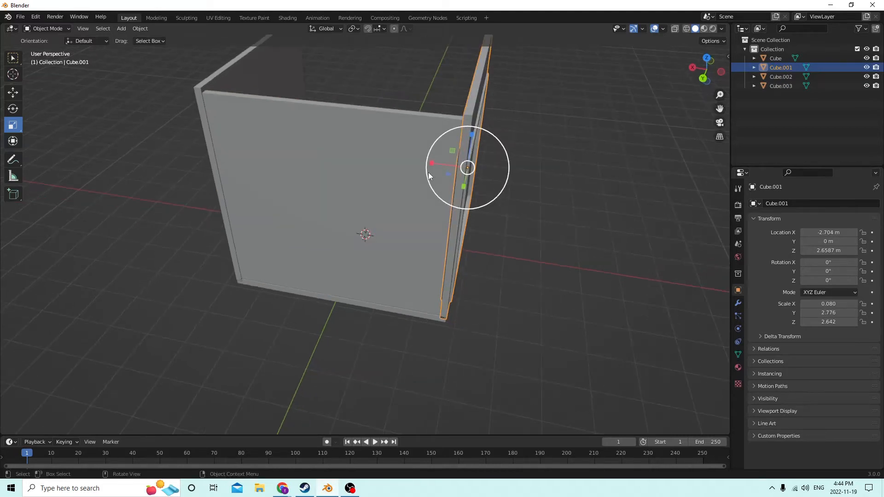
Delete the wall at the open edge and duplicate the plain side wall in place
left_click(384, 158)
key("Delete")
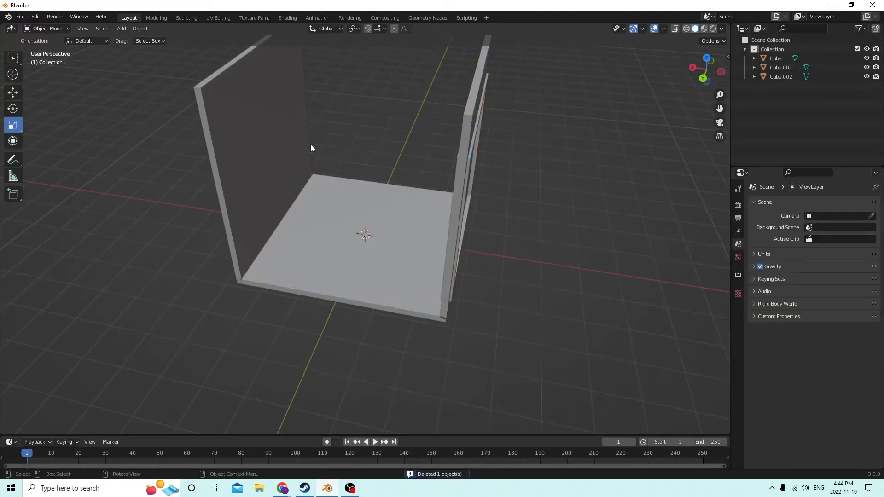
left_click(233, 126)
middle_click_drag(233, 126, 337, 145)
key("shift+d")
right_click(403, 143)
middle_click_drag(403, 143, 442, 170)
Try a 90° X rotation on the wall copy, and reset the X rotation to 0°
left_click(834, 263)
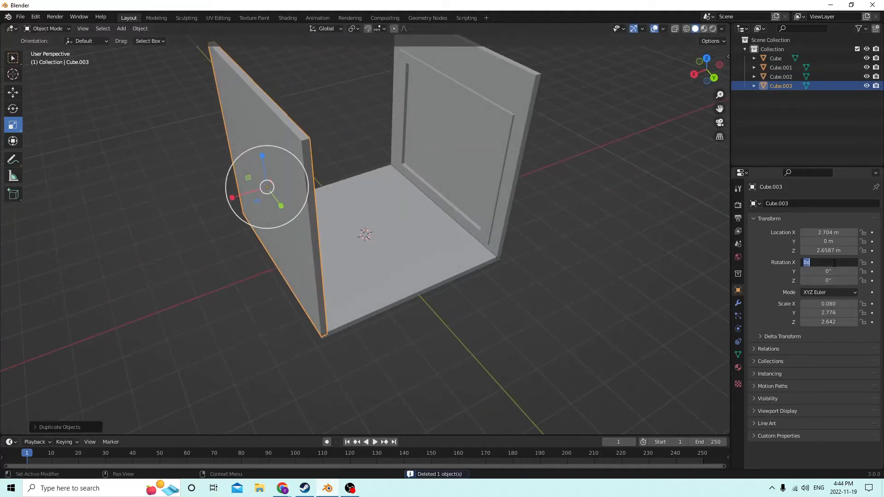
type("9")
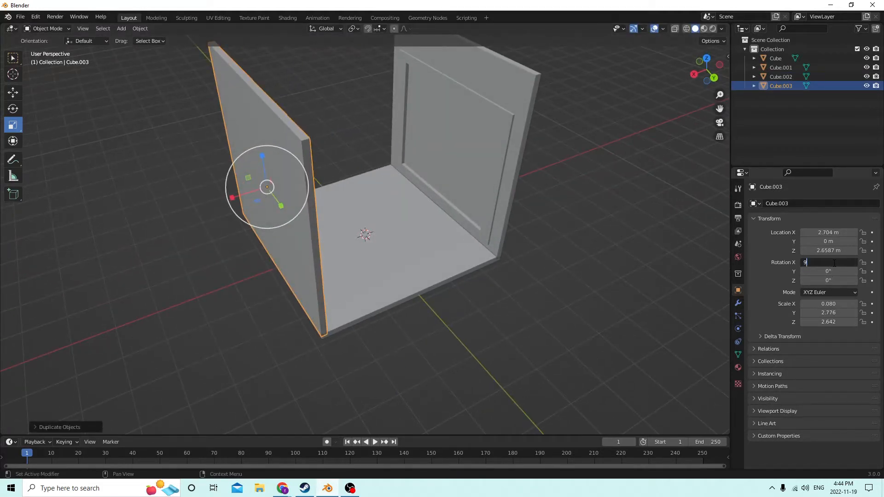
type("0")
key("Return")
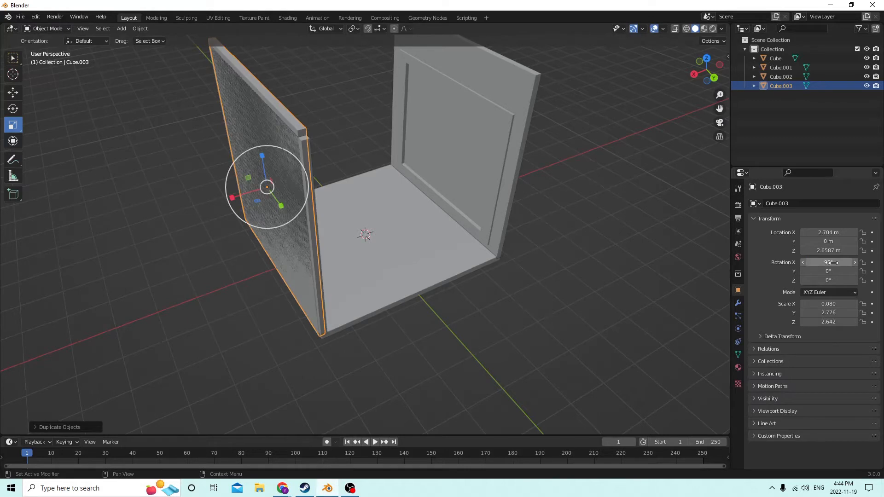
left_click(831, 262)
type("0")
key("Return")
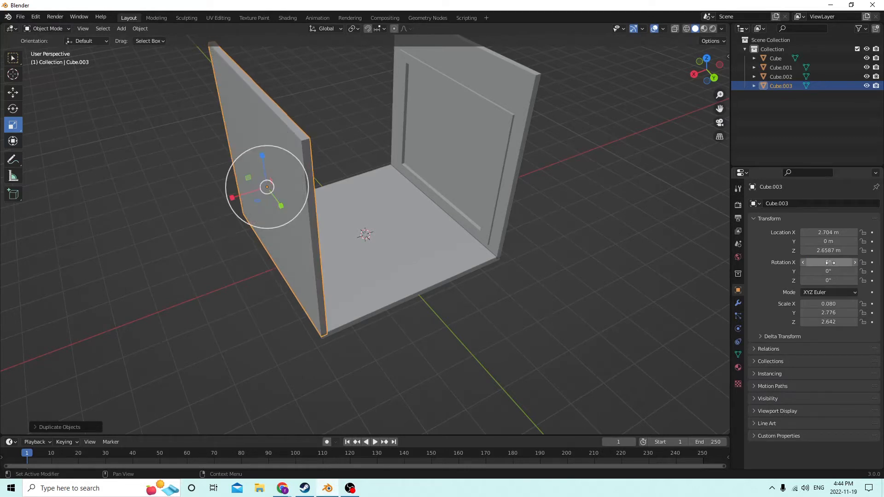
Try a 90° Y rotation on the wall copy, and reset the Y rotation to 0°
left_click(827, 271)
type("90")
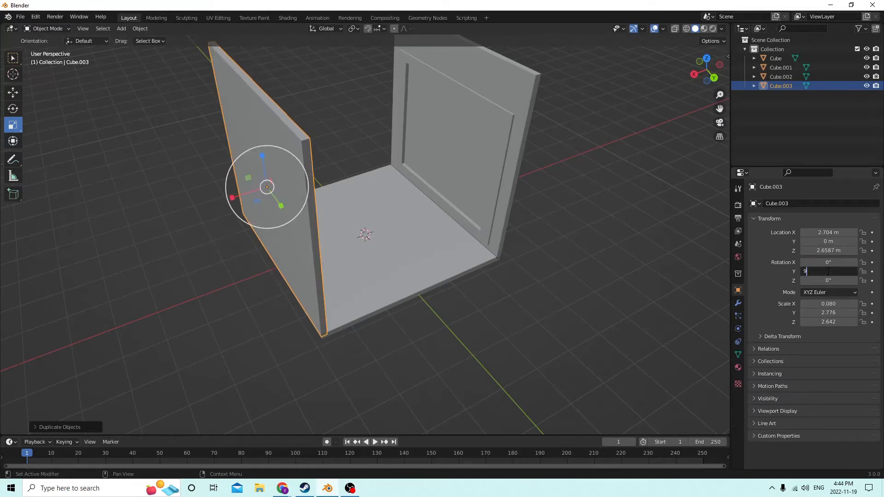
key("Return")
left_click(827, 271)
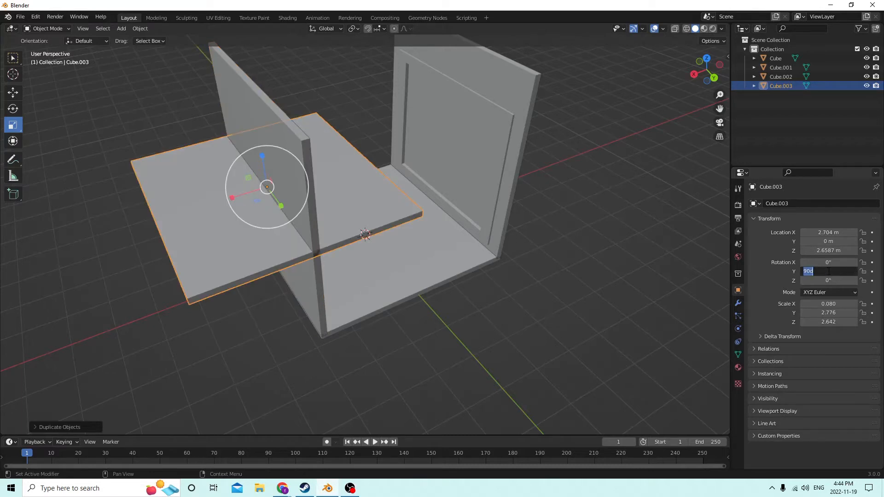
type("0")
key("Return")
Set the wall copy's Z rotation to 90°
left_click(831, 280)
type("9")
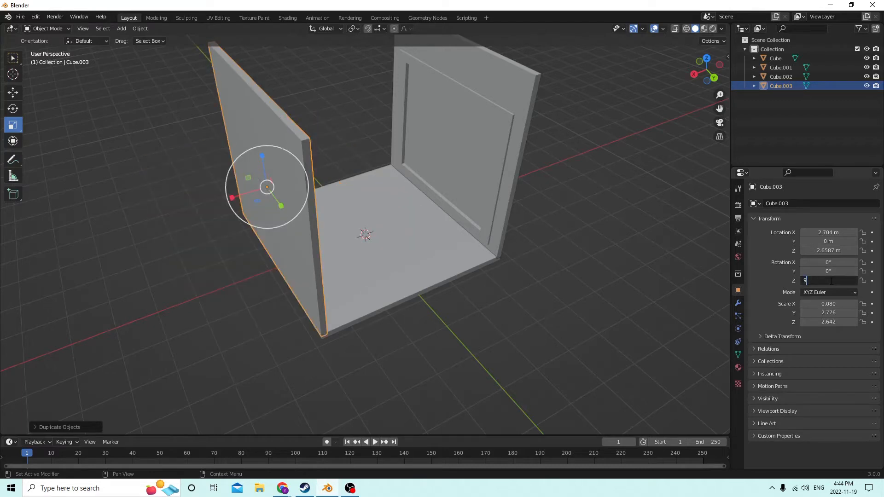
type("0")
key("Return")
Move the rotated wall copy to the floor's open edge, at about X -0.011 m and Y 2.692 m
middle_click_drag(612, 221, 488, 215)
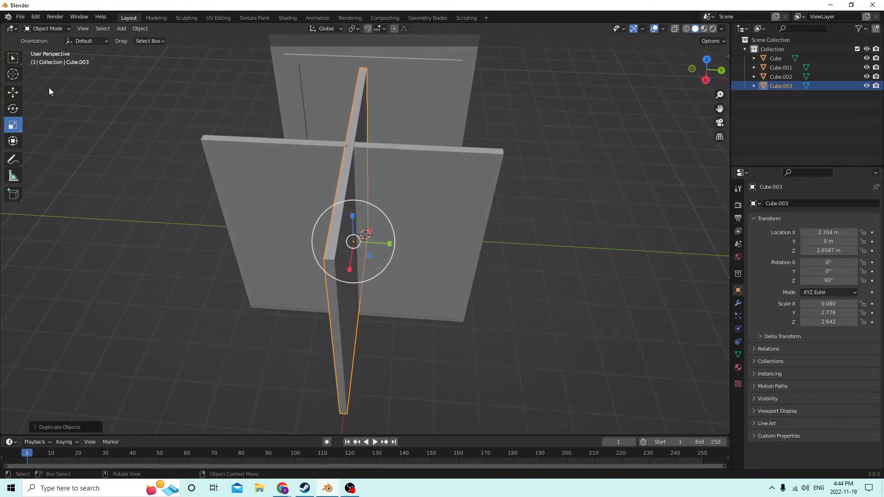
left_click_drag(390, 243, 517, 238)
middle_click_drag(518, 238, 353, 235)
left_click_drag(254, 298, 370, 253)
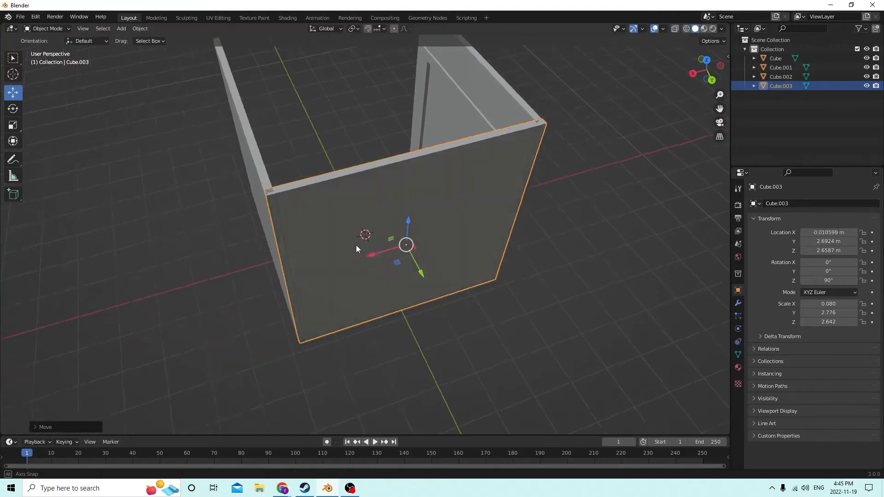
Fine-tune the new wall's position to about X -0.002 m and Y 2.709 m so it meets the side walls
middle_click_drag(355, 244, 431, 278)
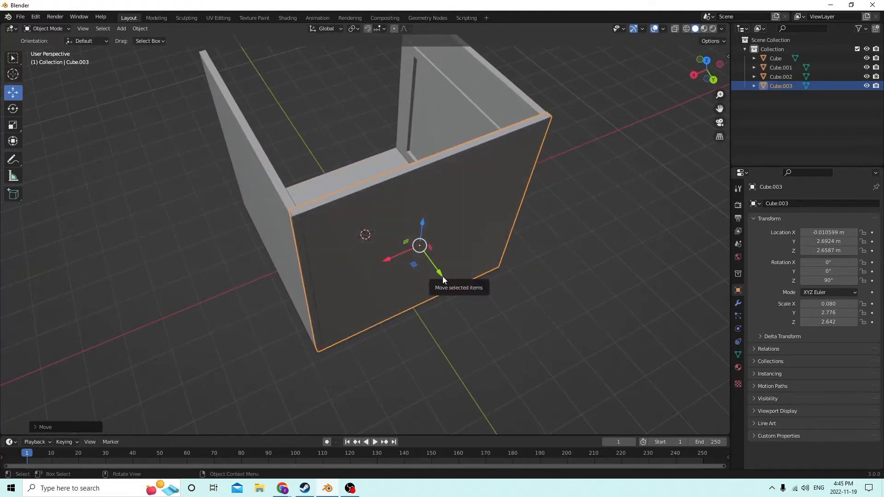
left_click_drag(444, 277, 444, 278)
middle_click_drag(445, 277, 236, 214)
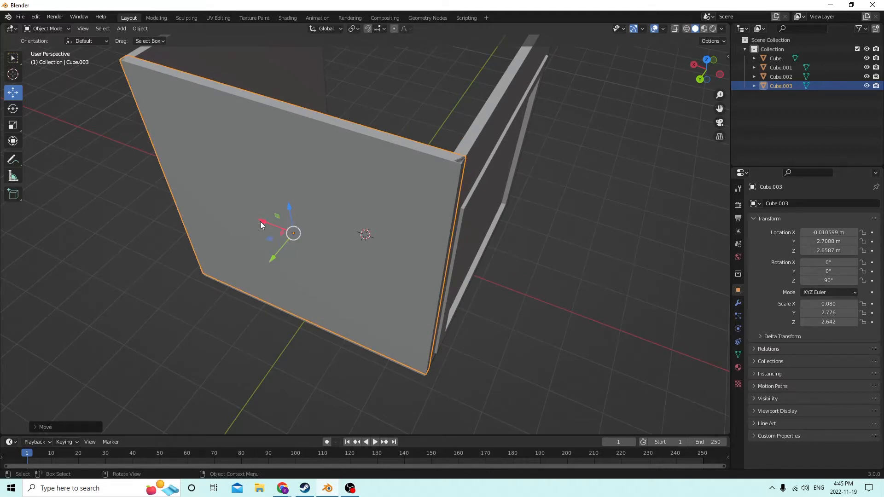
left_click_drag(261, 223, 259, 222)
middle_click_drag(259, 221, 359, 199)
middle_click_drag(364, 198, 355, 225)
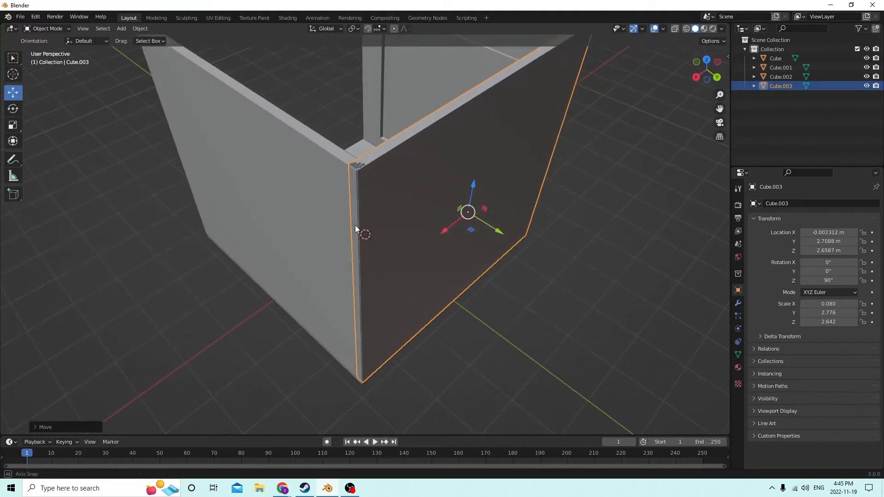
Duplicate the newly placed wall in place
left_click(589, 297)
middle_click_drag(576, 290, 444, 222)
left_click(390, 246)
mouse_move(390, 245)
middle_mouse_down()
mouse_move(442, 241)
mouse_move(465, 274)
mouse_move(395, 252)
middle_mouse_up()
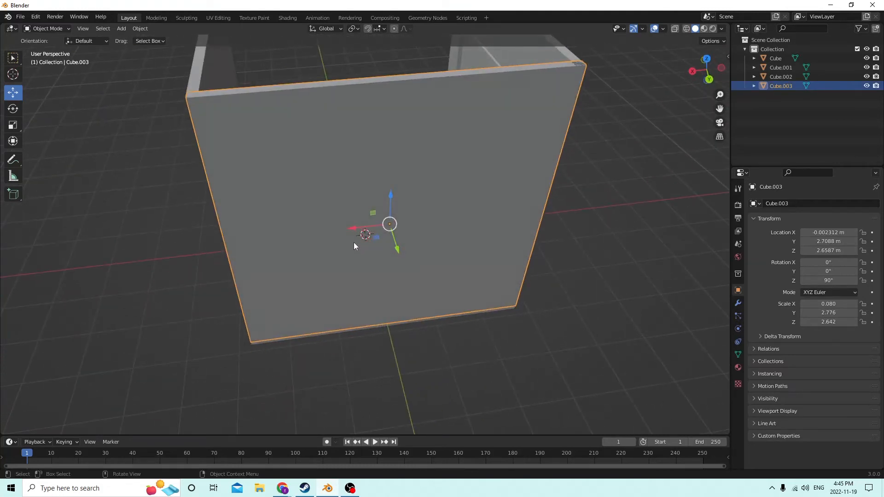
scroll(352, 242, "down", 2)
middle_click_drag(311, 264, 337, 249)
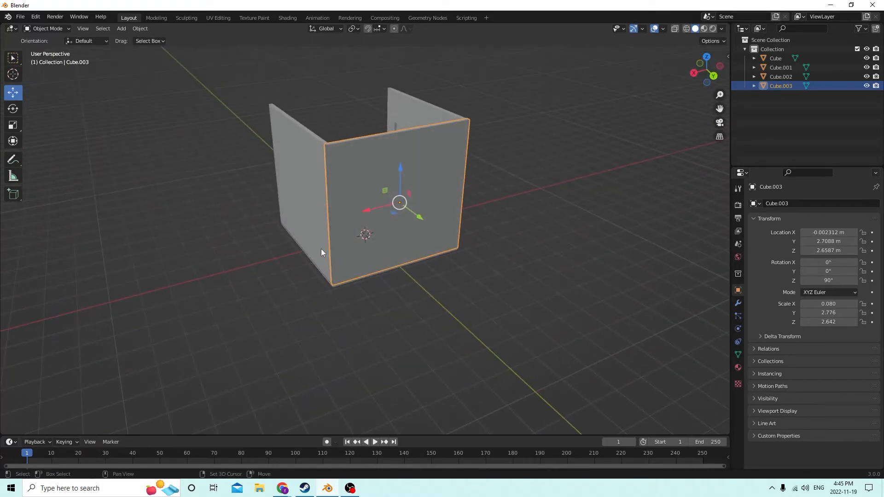
key("shift+d")
right_click(449, 215)
Shrink the wall copy to a Y scale of about 1.980 and a Z scale of about 2.303
middle_click_drag(379, 218, 167, 109)
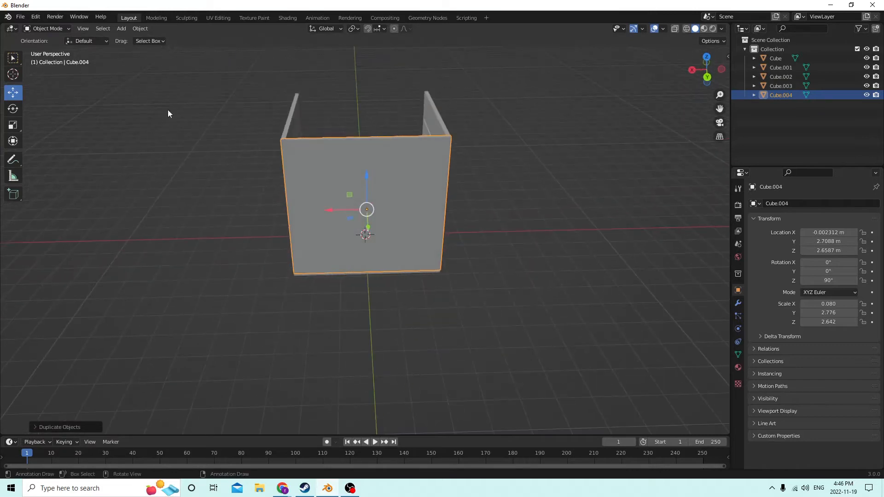
left_click(13, 124)
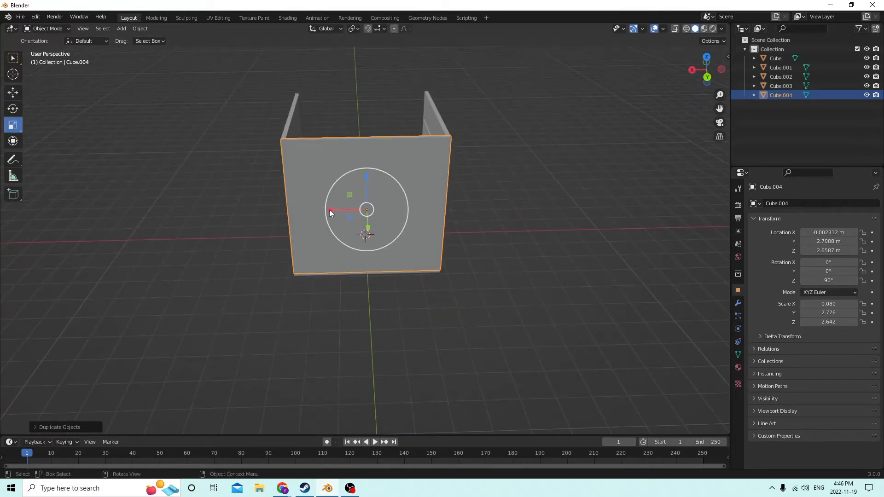
left_click_drag(330, 209, 342, 209)
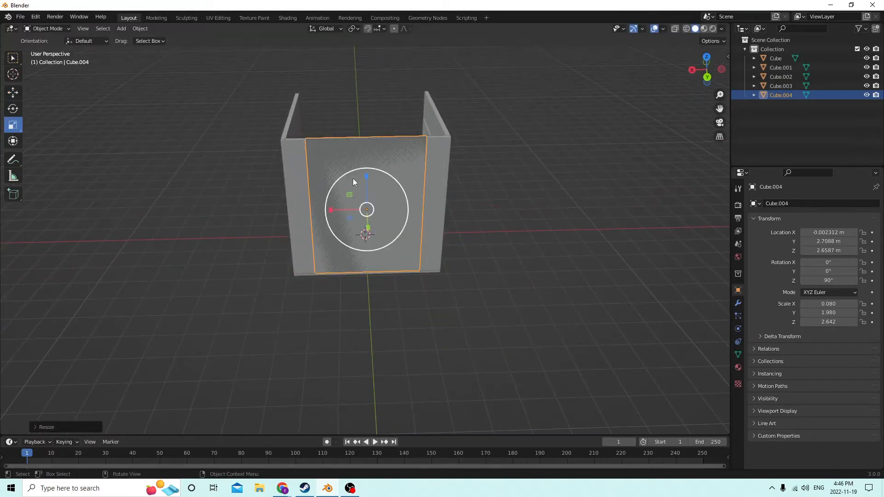
left_click_drag(366, 176, 366, 180)
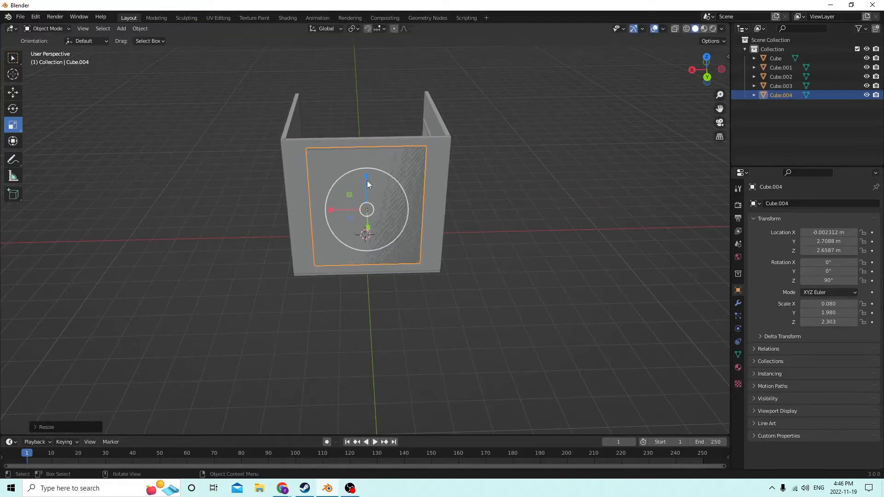
middle_click_drag(366, 180, 358, 150)
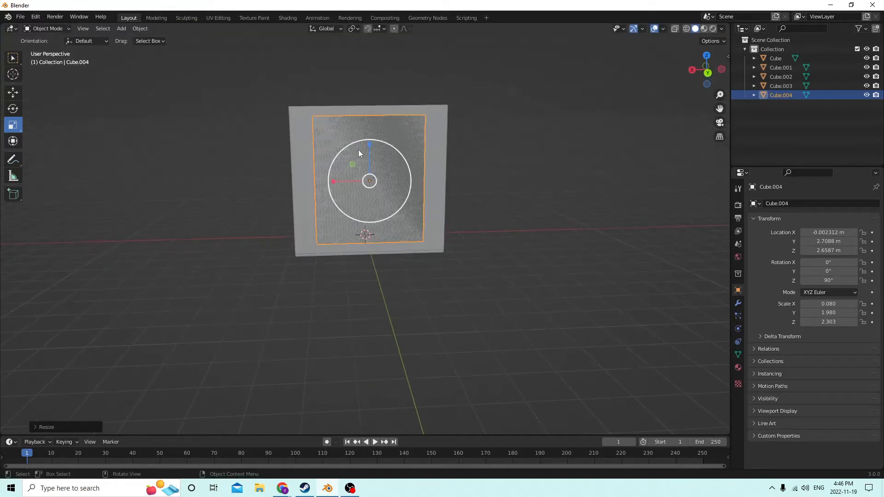
Lower the shrunken wall copy towards the floor, to about Z 2.389 m
left_click(12, 91)
middle_click_drag(346, 197, 394, 179)
left_click_drag(388, 139, 390, 148)
middle_click_drag(390, 148, 426, 176)
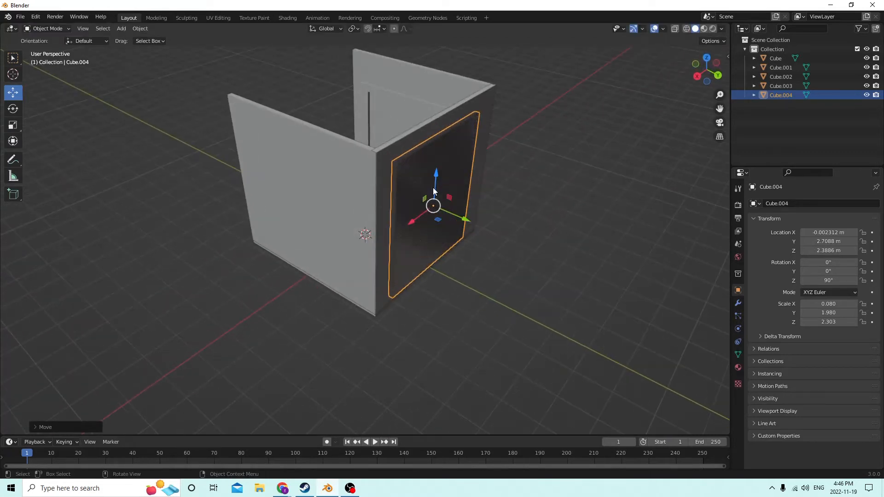
Thicken the shrunken copy to an X scale of about 0.159 so it protrudes from both sides of the wall
scroll(426, 176, "up", 4)
left_click(13, 126)
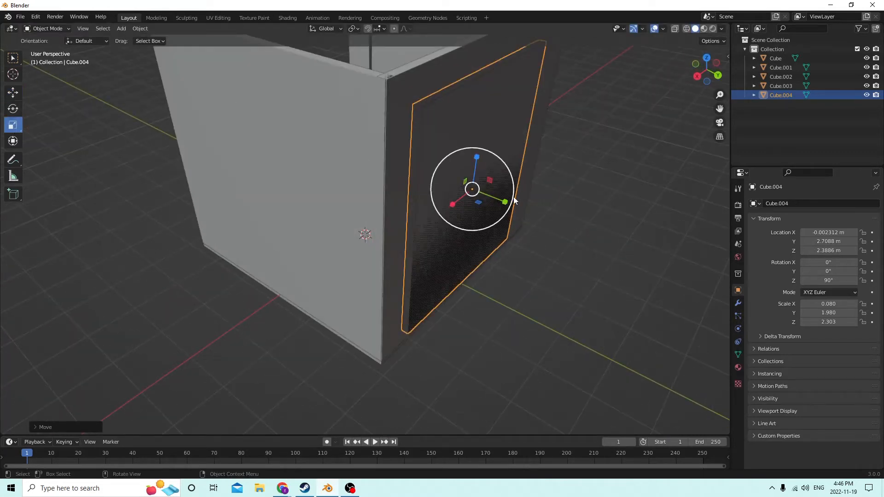
left_click_drag(506, 203, 529, 223)
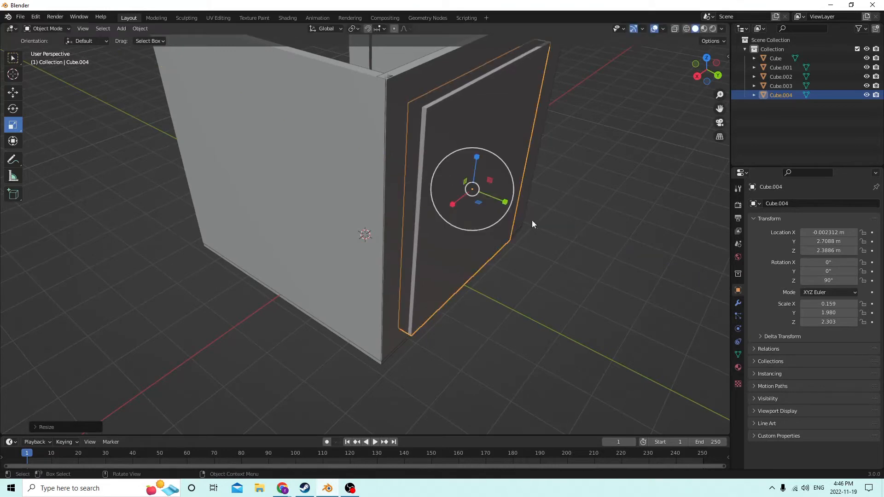
middle_click_drag(529, 223, 328, 206)
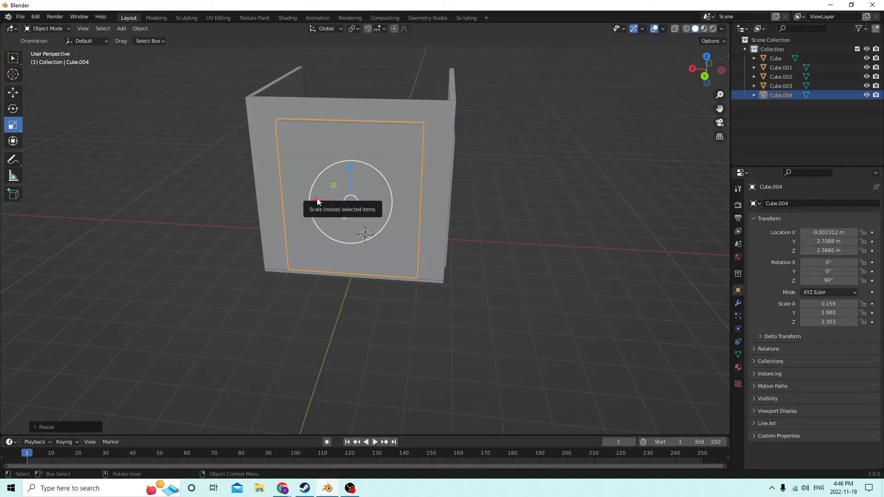
Duplicate the thickened door-shaped block in place
middle_click_drag(247, 178, 282, 176)
scroll(291, 180, "up", 2)
middle_click_drag(348, 205, 335, 194)
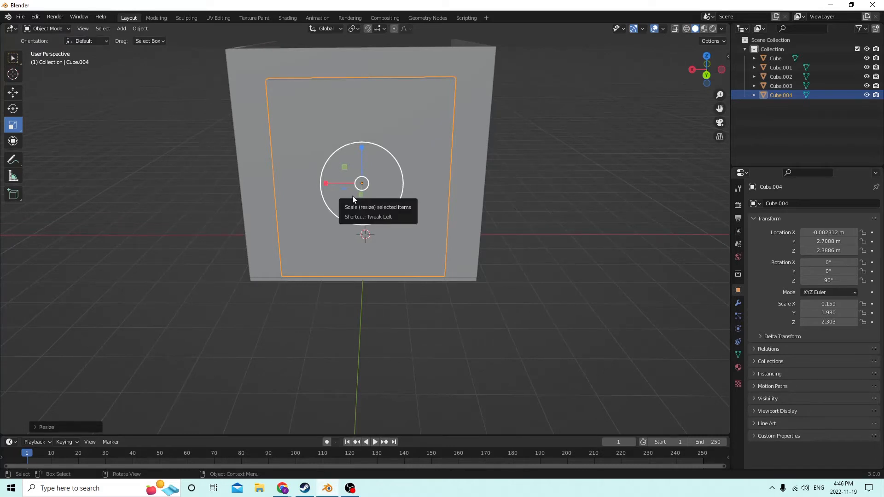
key("shift+d")
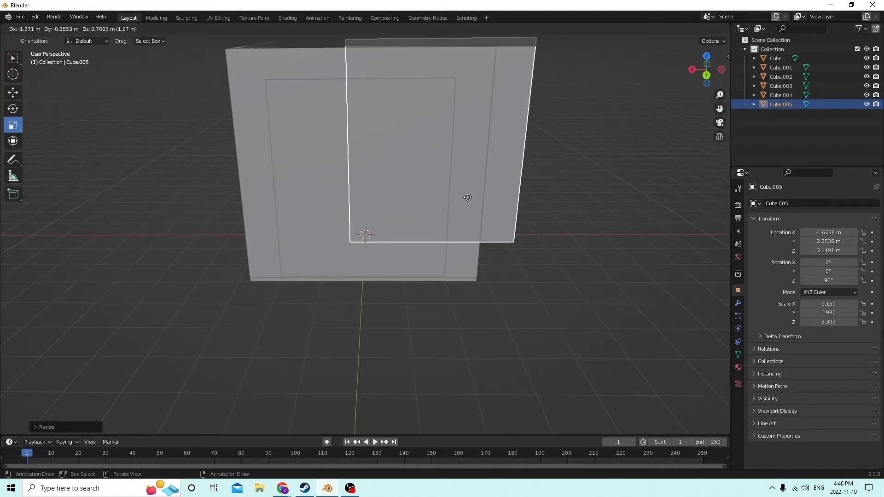
right_click(467, 197)
Shrink the new copy into a narrow inner panel, with a Y scale of about 0.784 and a Z scale of about 1.809
middle_click_drag(467, 197, 393, 264)
scroll(377, 239, "up", 2)
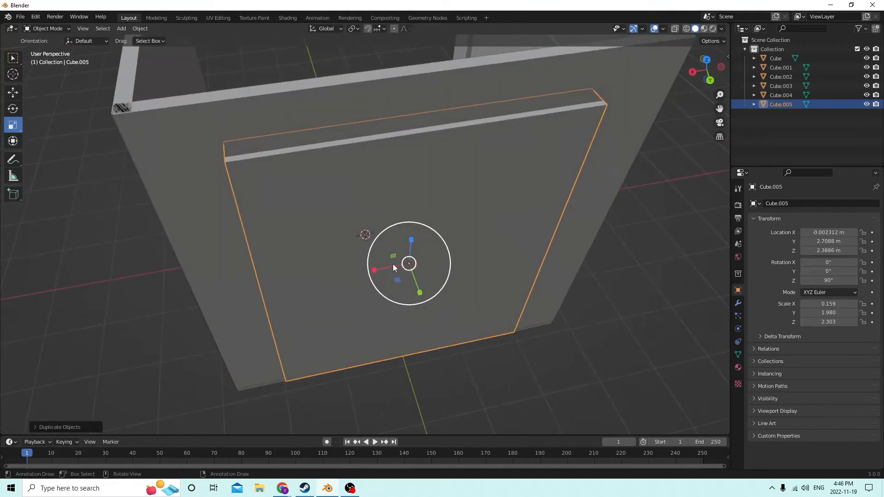
left_click_drag(372, 269, 397, 268)
middle_click_drag(396, 268, 368, 216)
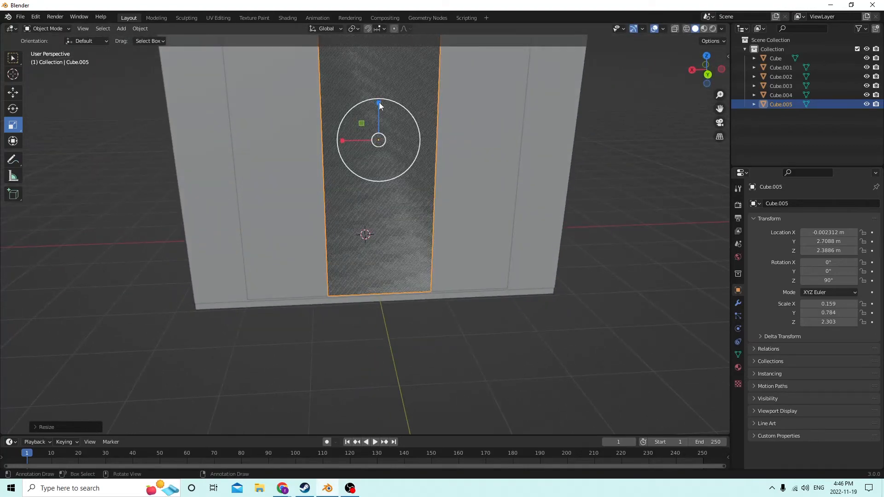
left_click_drag(379, 103, 379, 111)
middle_click_drag(379, 112, 417, 119)
scroll(403, 124, "down", 2)
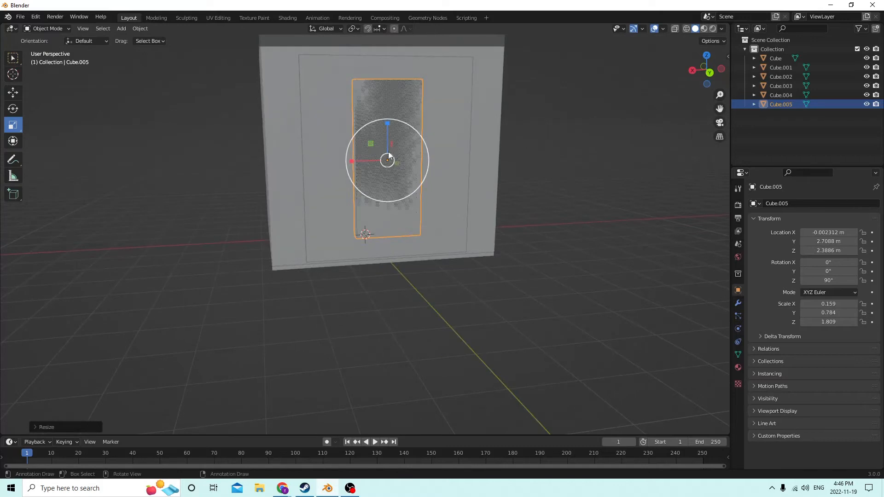
Duplicate the large door-shaped block in place and cut the duplicate out of the wall behind it with Bool Tool
middle_click_drag(388, 155, 473, 214)
left_click(399, 136)
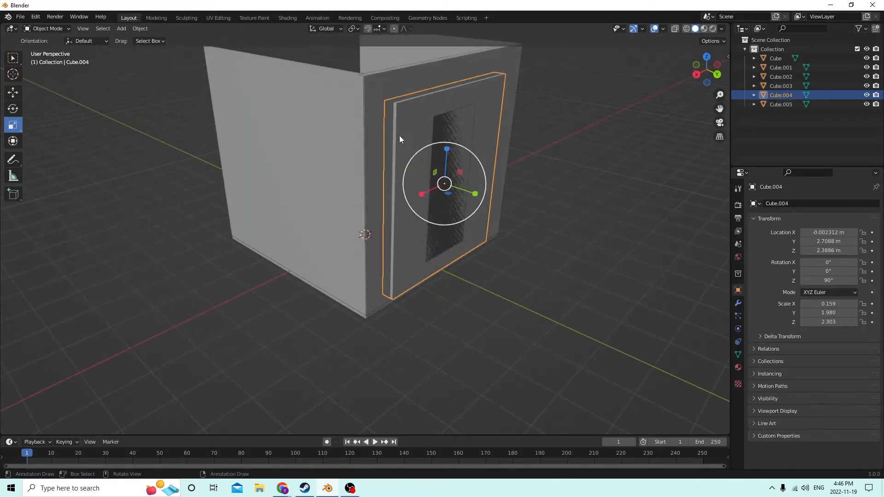
key("shift+d")
right_click(421, 125)
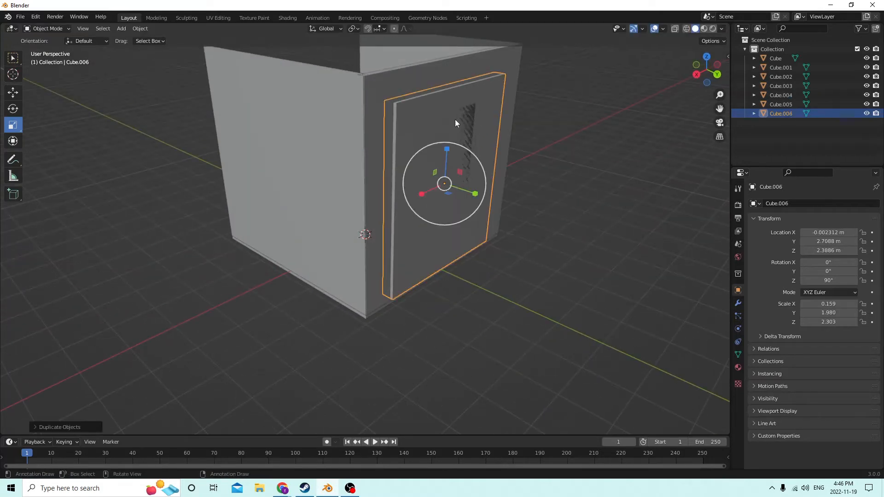
left_click(377, 120, "shift")
left_click(148, 28)
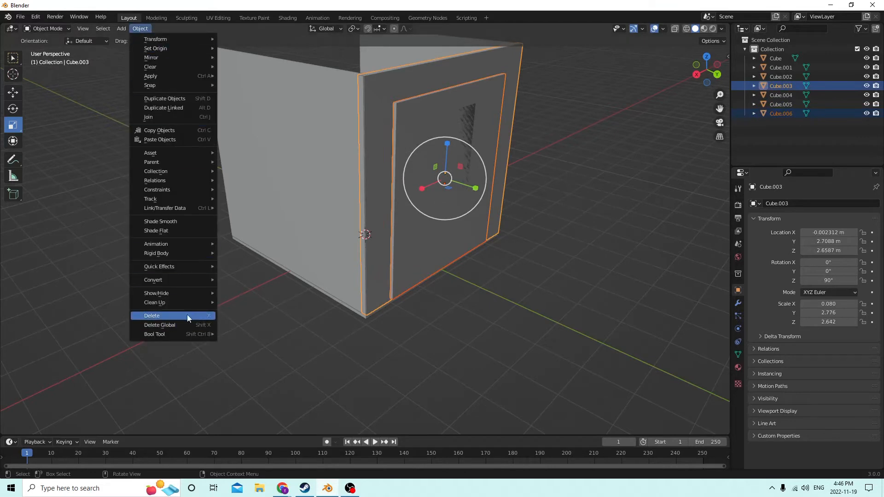
mouse_move(194, 334)
left_click(246, 342)
left_click(389, 275)
middle_click_drag(297, 341, 370, 214)
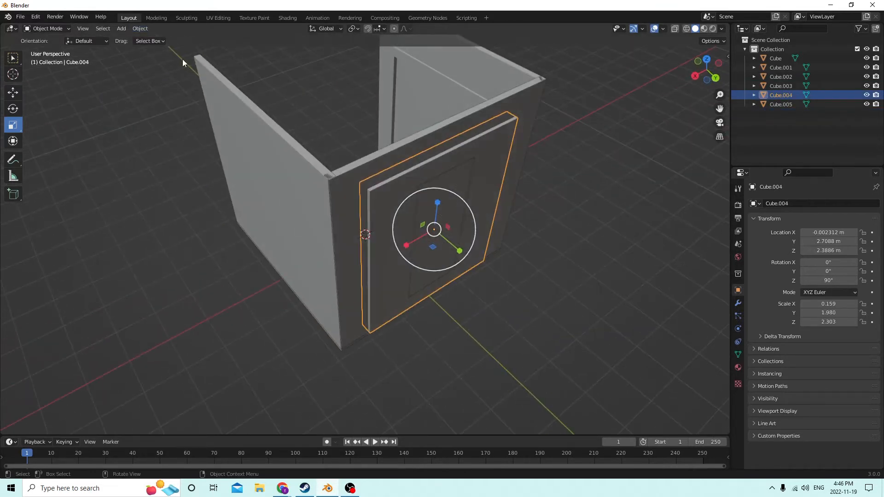
Enlarge the narrow inner panel uniformly to a scale of about 0.189 in X, 0.933 in Y and 2.154 in Z
left_click(13, 92)
middle_click_drag(453, 248, 454, 225)
left_click(402, 233)
mouse_move(402, 233)
middle_mouse_down()
mouse_move(396, 192)
mouse_move(399, 233)
middle_mouse_up()
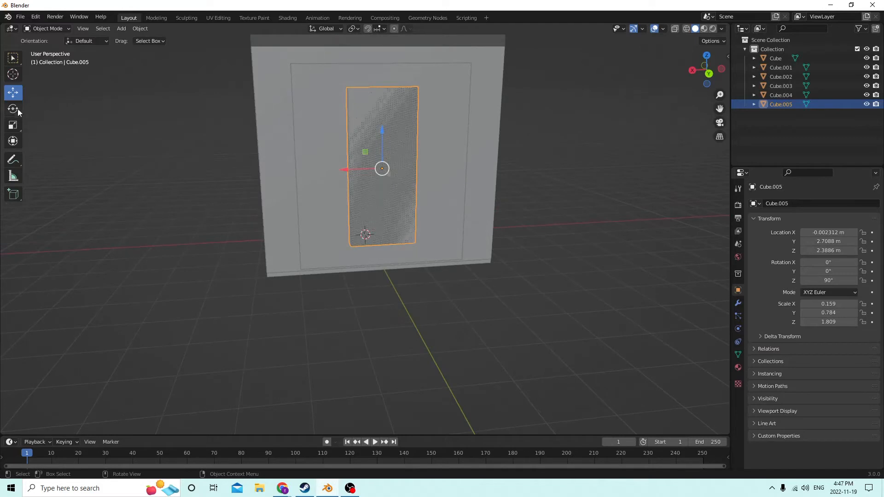
left_click(13, 125)
middle_click_drag(207, 118, 269, 121)
left_click_drag(381, 110, 381, 112)
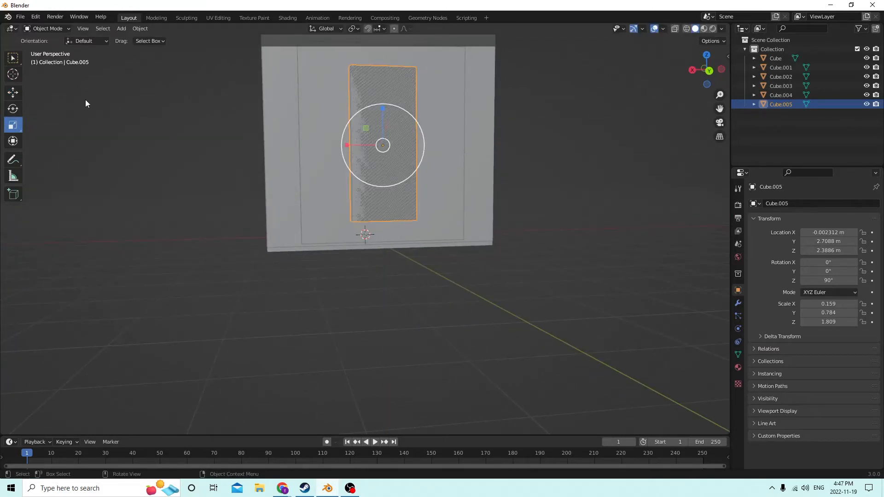
middle_click_drag(179, 145, 179, 147)
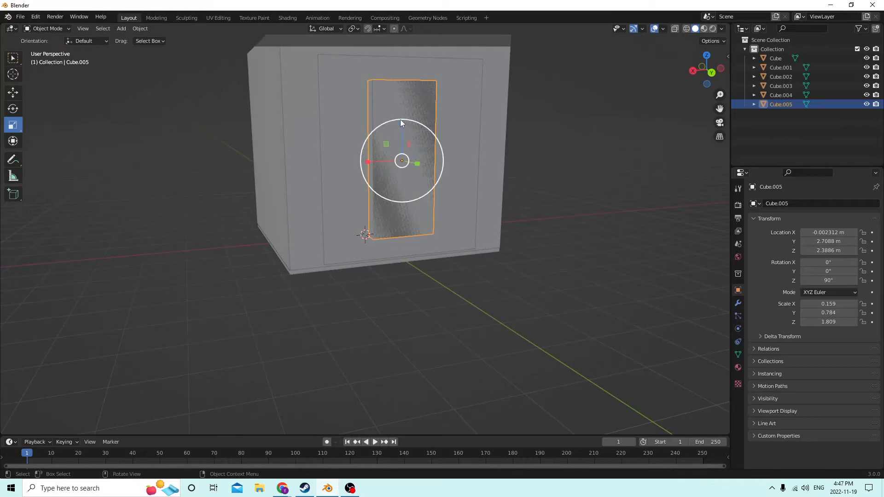
left_click_drag(400, 121, 402, 109)
middle_click_drag(389, 117, 363, 135)
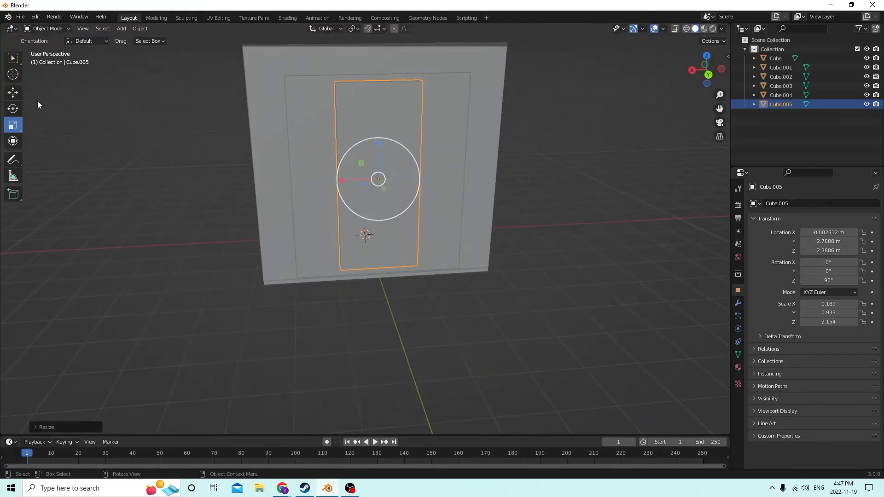
Move the inner panel sideways into one half of the door block, to about X 0.947 m
left_click(17, 93)
middle_click_drag(315, 205, 308, 210)
left_click_drag(329, 185, 286, 173)
middle_click_drag(285, 174, 300, 158)
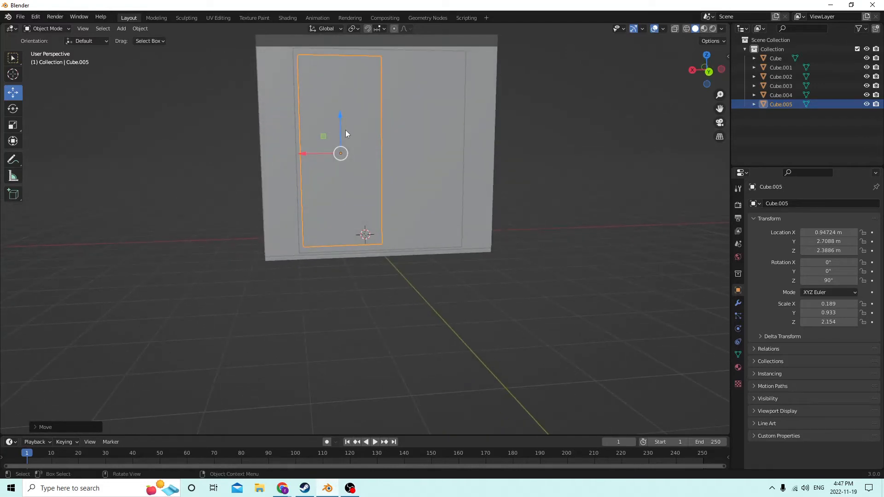
Lower the inner panel to about Z 2.335 m and stretch it to a Z scale of about 2.202
middle_click_drag(345, 130, 341, 145)
left_click_drag(333, 121, 335, 119)
left_click(12, 125)
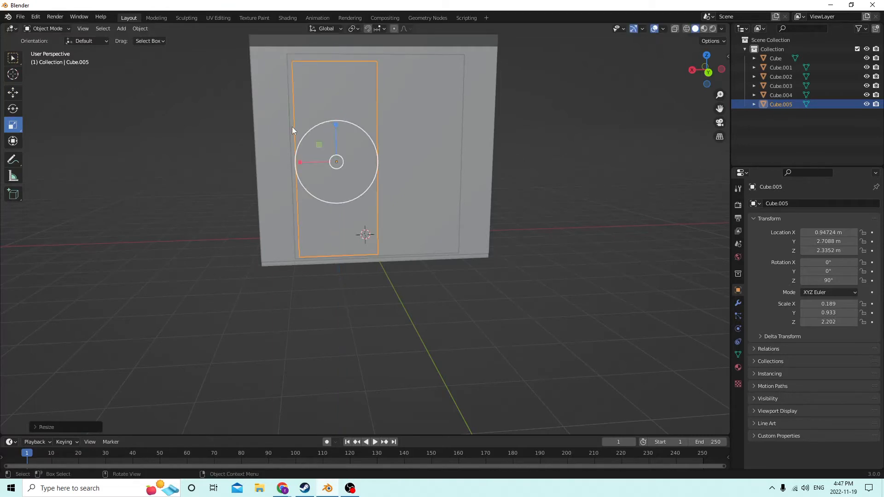
middle_click_drag(480, 170, 484, 172)
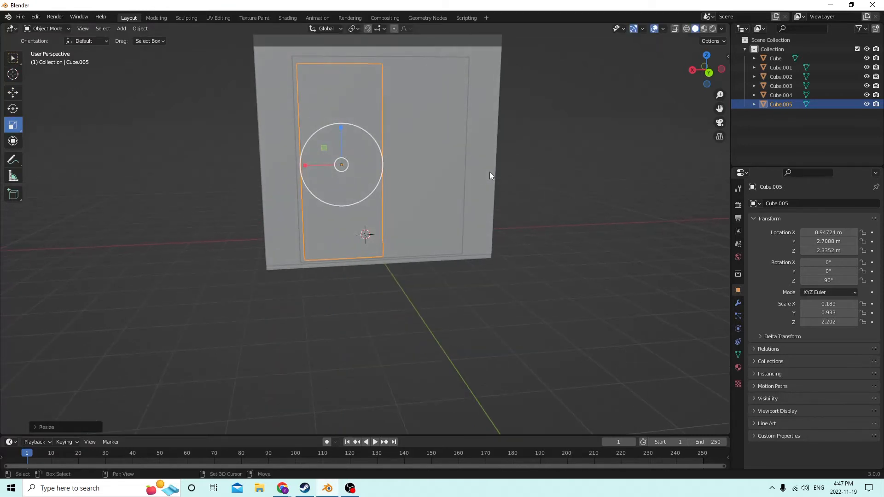
Duplicate the inner door panel and move the copy sideways into the other half of the door block, to about X -0.985 m
key("shift+d")
right_click(443, 134)
left_click(13, 93)
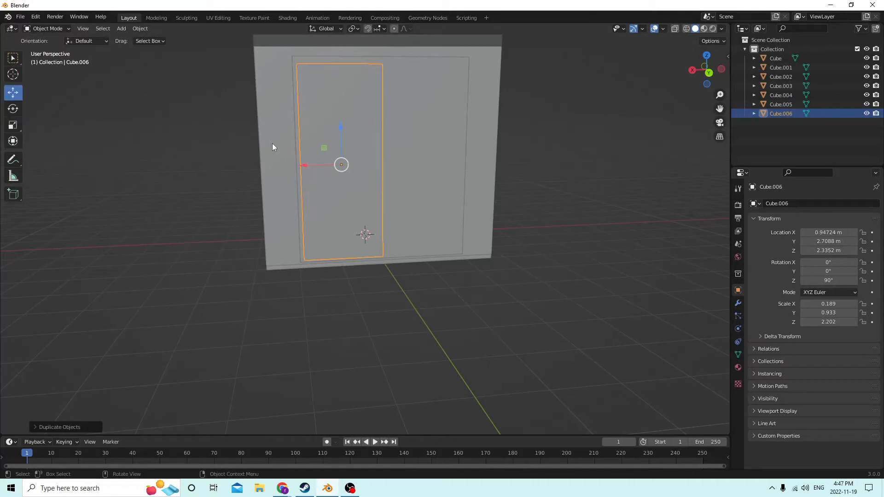
middle_click_drag(272, 142, 320, 176)
left_click_drag(282, 172, 370, 169)
mouse_move(370, 170)
middle_mouse_down()
mouse_move(316, 165)
mouse_move(314, 138)
mouse_move(361, 139)
mouse_move(382, 191)
mouse_move(402, 168)
mouse_move(346, 179)
mouse_move(317, 210)
mouse_move(277, 216)
mouse_move(273, 226)
mouse_move(325, 178)
mouse_move(324, 165)
mouse_move(313, 197)
mouse_move(321, 219)
mouse_move(374, 185)
middle_mouse_up()
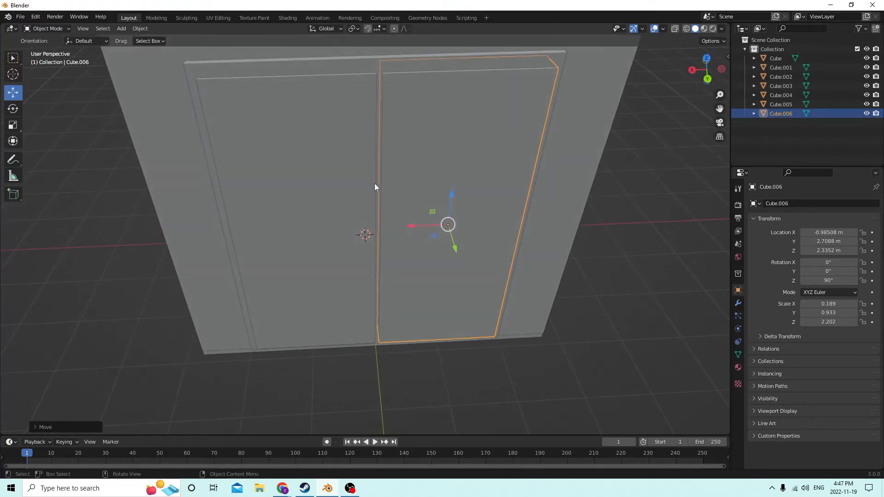
Delete the panel copy in the second half of the door block
left_click(423, 180)
left_click(422, 179)
key("Delete")
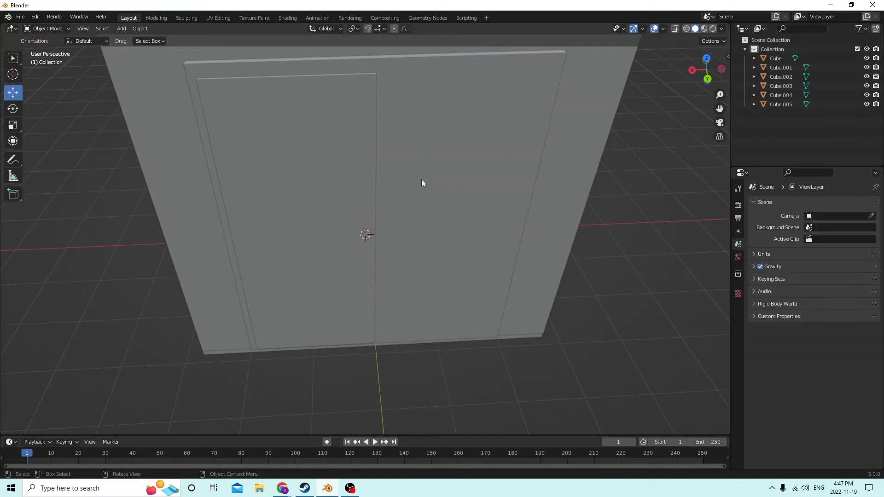
Duplicate the remaining inner door panel in place
left_click(299, 198)
key("shift+d")
key("Escape")
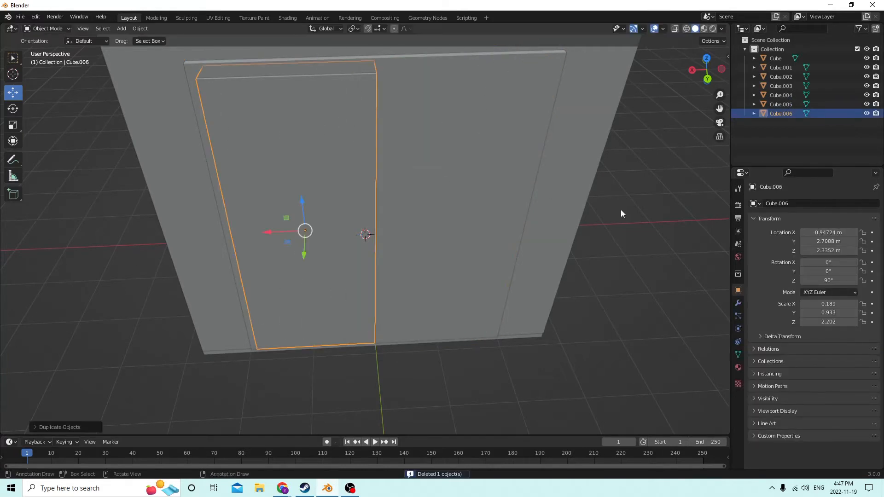
Try setting the duplicated panel's Y location to -2.7088 m, and restore the positive value
left_click(813, 242)
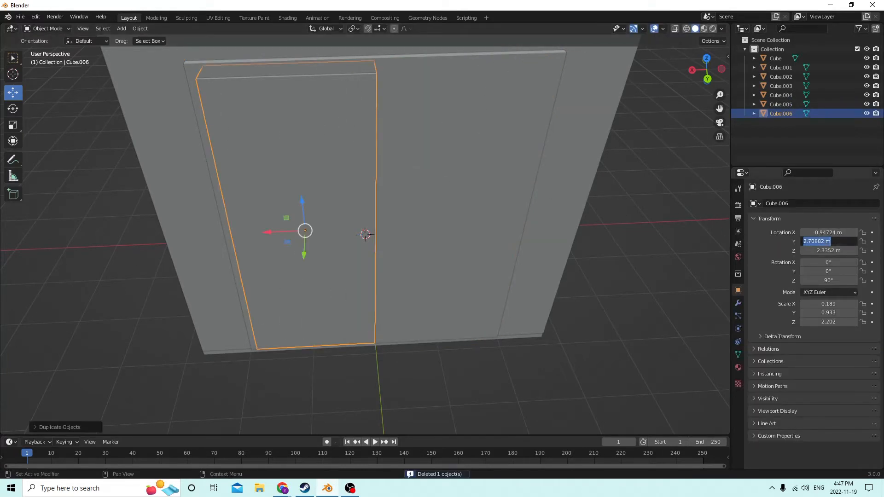
left_click(803, 241)
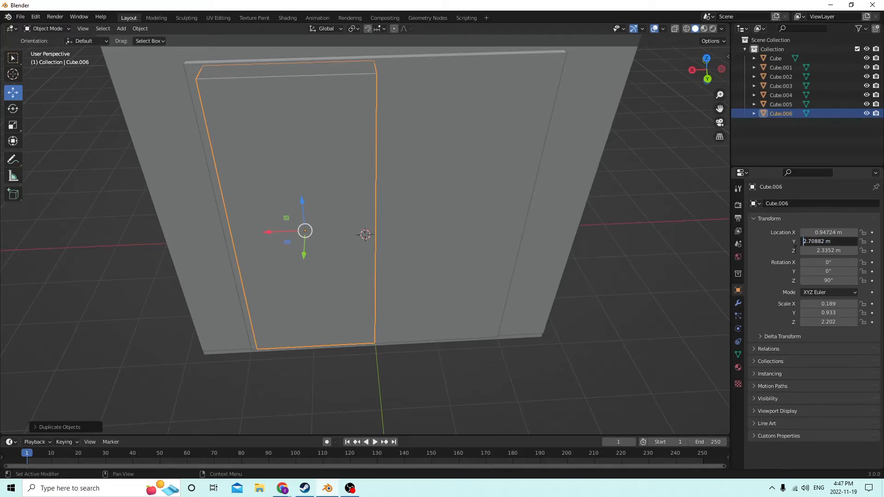
type("-")
key("Return")
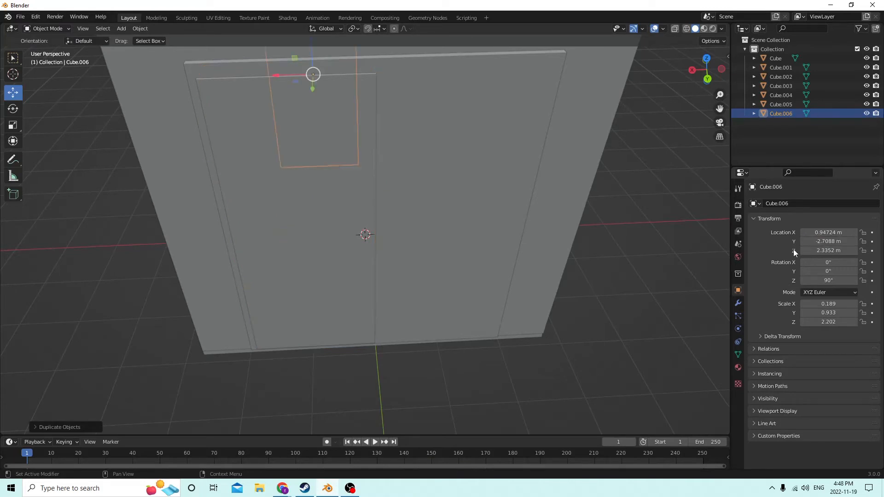
left_click(807, 241)
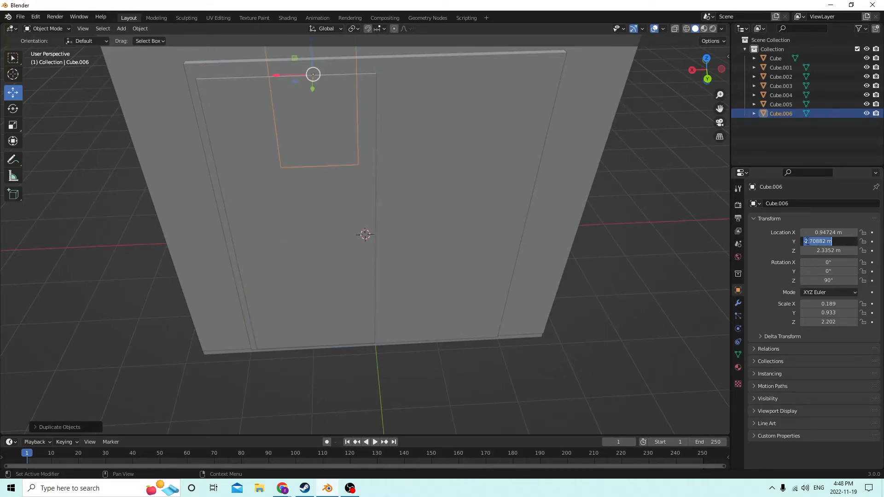
left_click(804, 241)
key("Return")
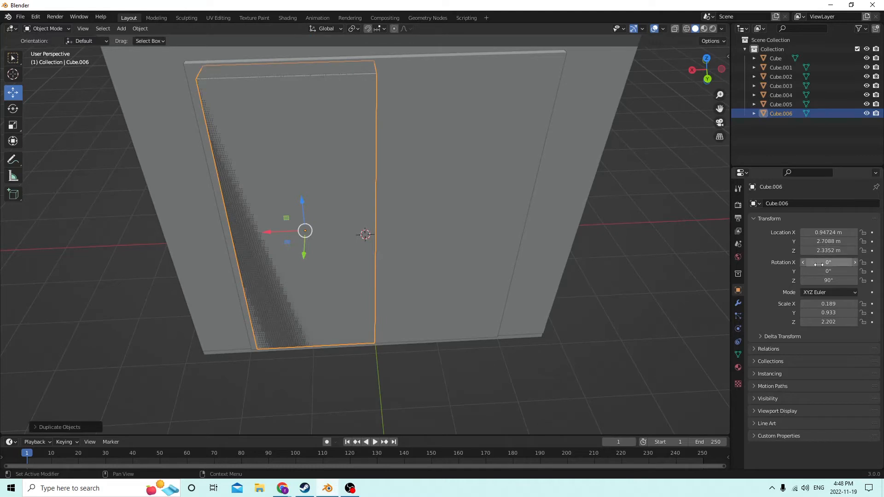
Mirror the duplicated panel into the other half of the door by setting its X location to -0.94724 m
left_click(819, 261)
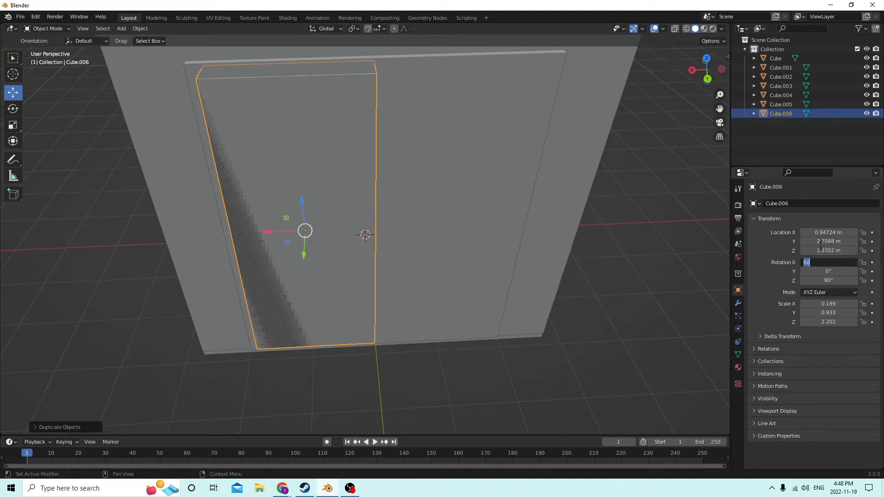
left_click(813, 233)
left_click(803, 233)
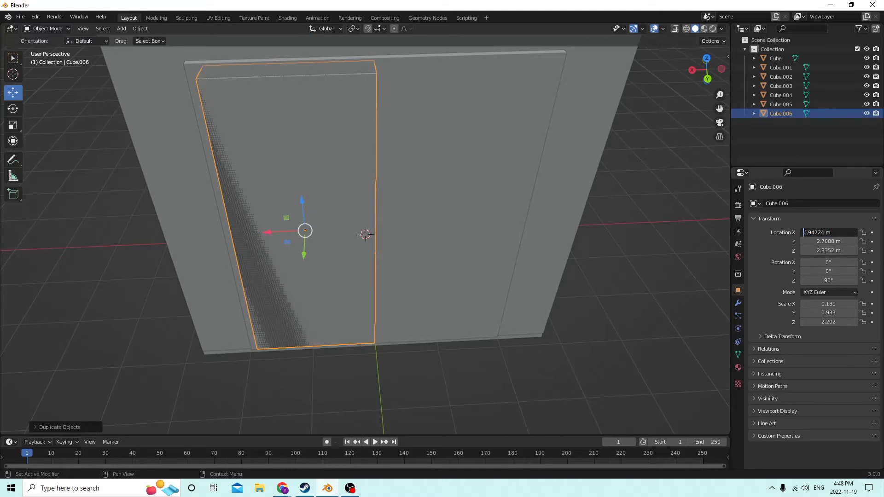
type("-")
key("Return")
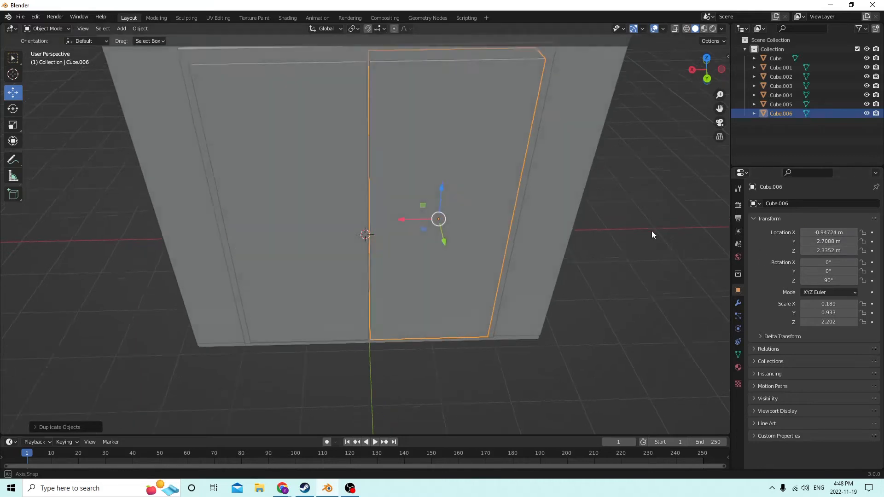
Select both door panels and widen them together along global X, to a Y scale of about 0.965
middle_click_drag(651, 231, 612, 264)
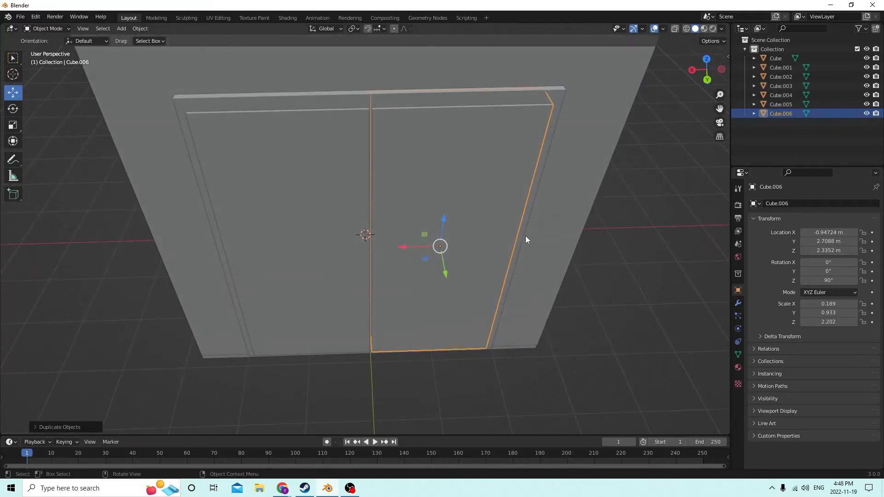
middle_click_drag(525, 236, 486, 227)
scroll(526, 225, "down", 3)
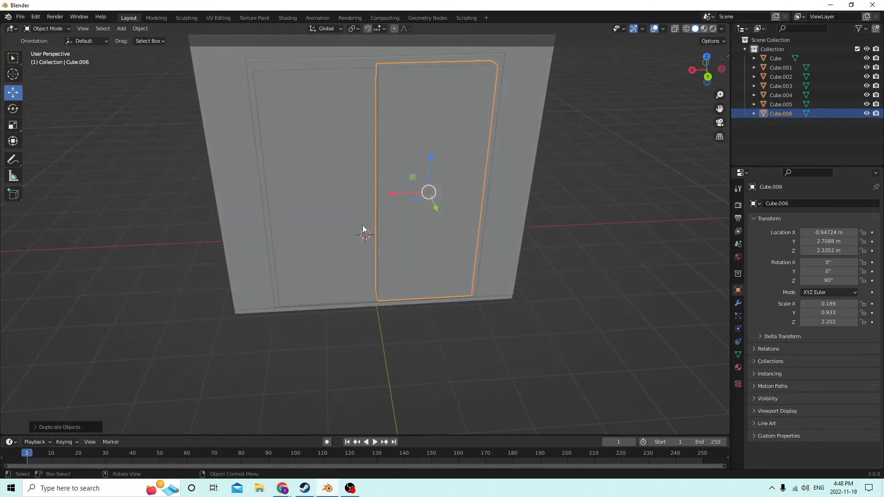
middle_click_drag(363, 226, 343, 252)
left_click(322, 249, "shift")
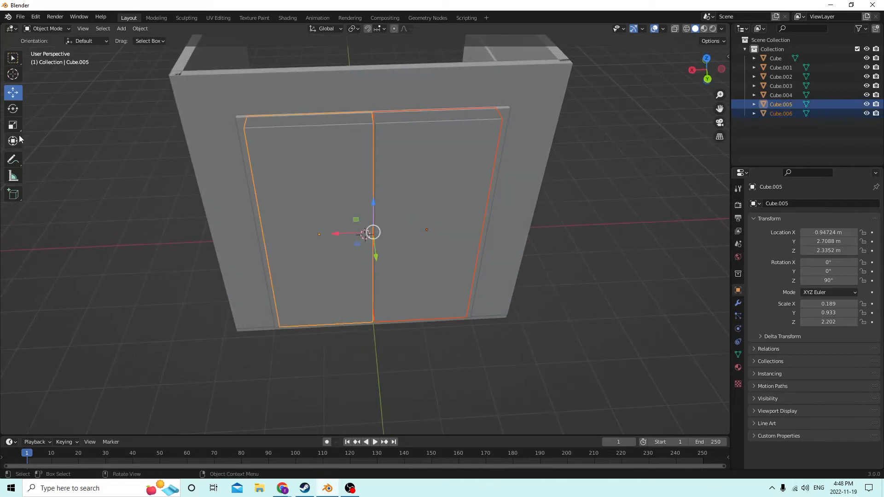
left_click(13, 127)
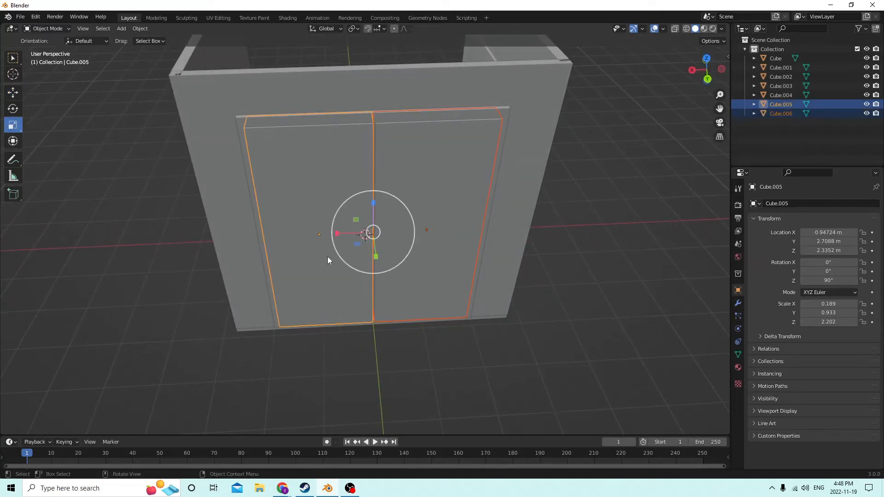
left_click(336, 231)
left_click_drag(332, 232, 332, 233)
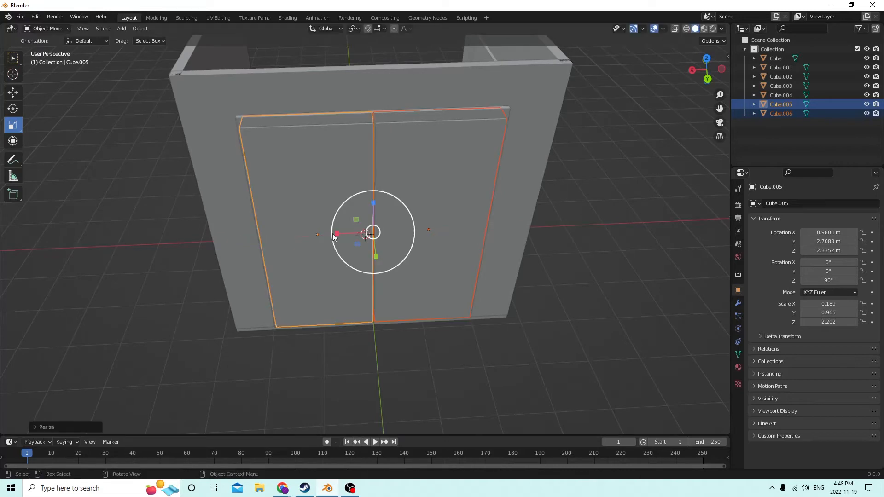
Select both widened door panels and duplicate them in place
middle_click_drag(333, 234, 327, 200)
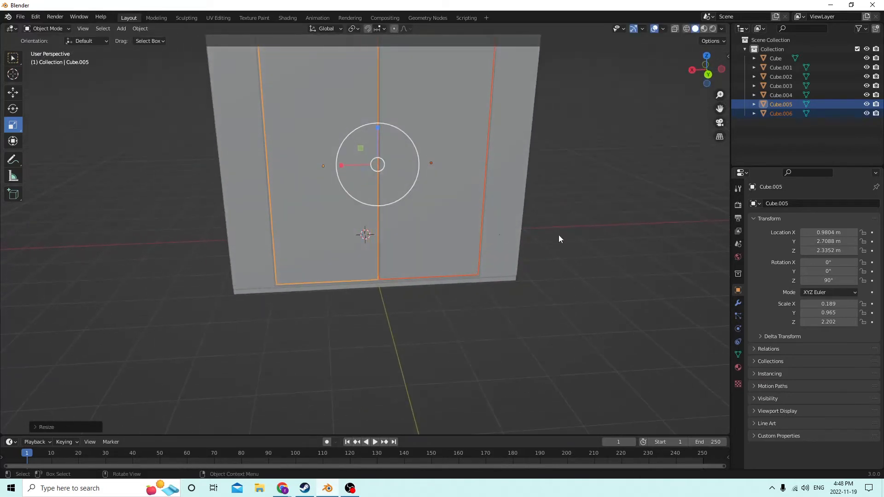
left_click(589, 249)
mouse_move(590, 248)
middle_mouse_down()
mouse_move(569, 275)
mouse_move(584, 253)
middle_mouse_up()
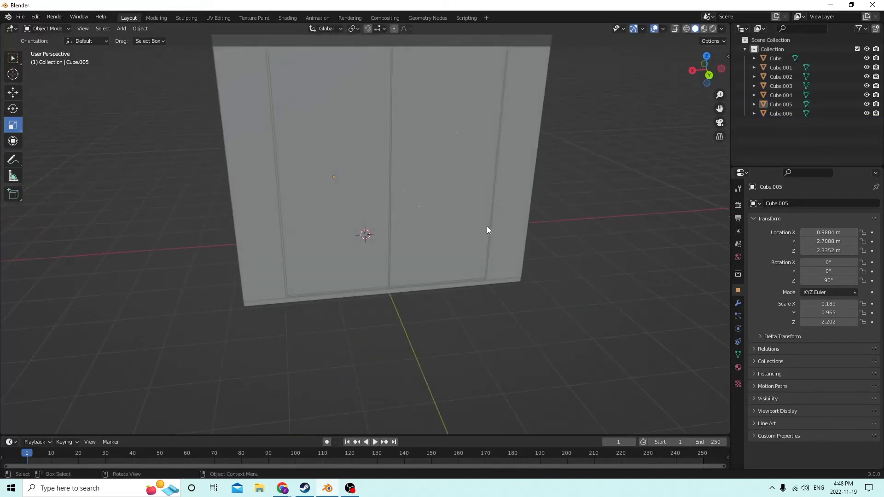
left_click(460, 241)
middle_click_drag(456, 244, 425, 234)
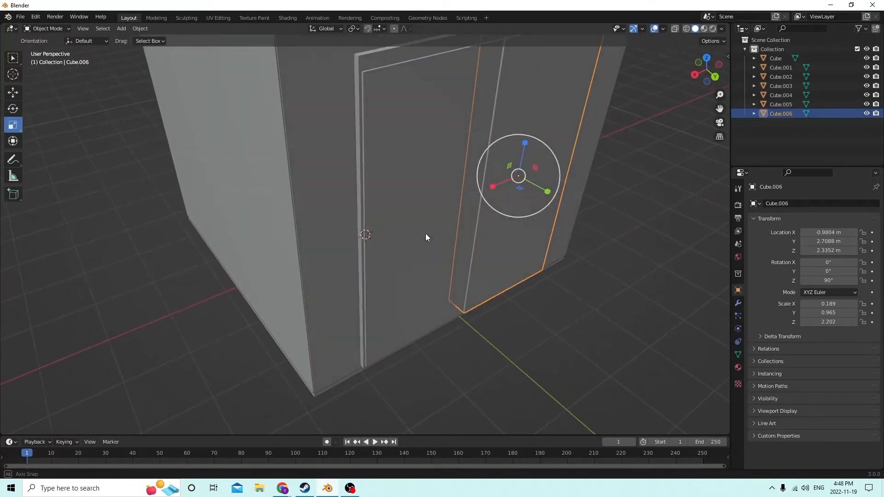
left_click(424, 255, "shift")
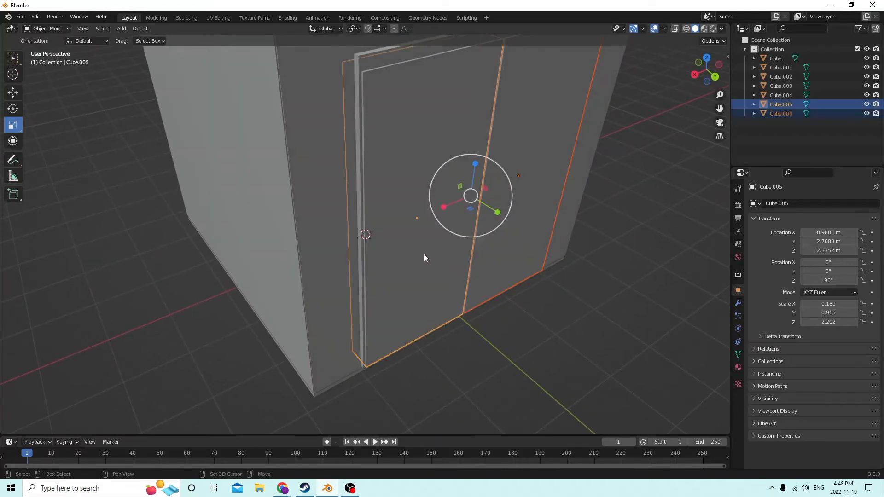
key("shift+d")
right_click(587, 270)
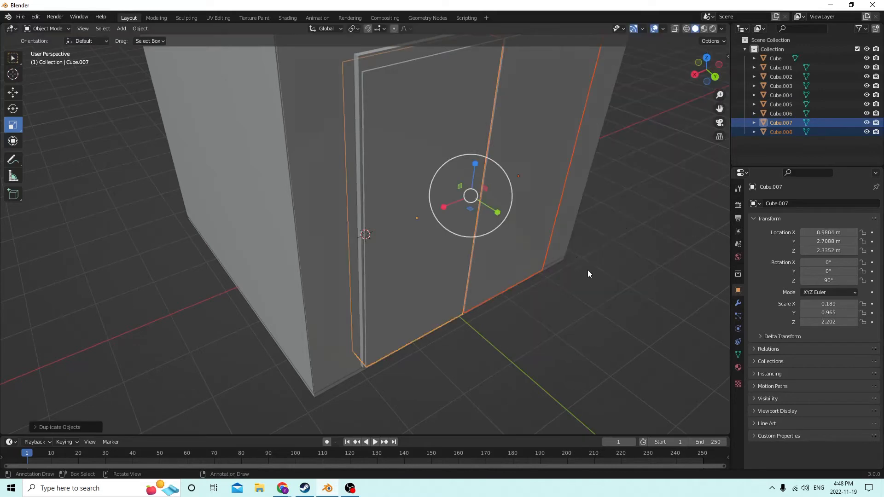
Cut the two duplicated panels out of the surrounding door block with a Bool Tool Auto Boolean Difference
middle_click_drag(587, 270, 374, 166)
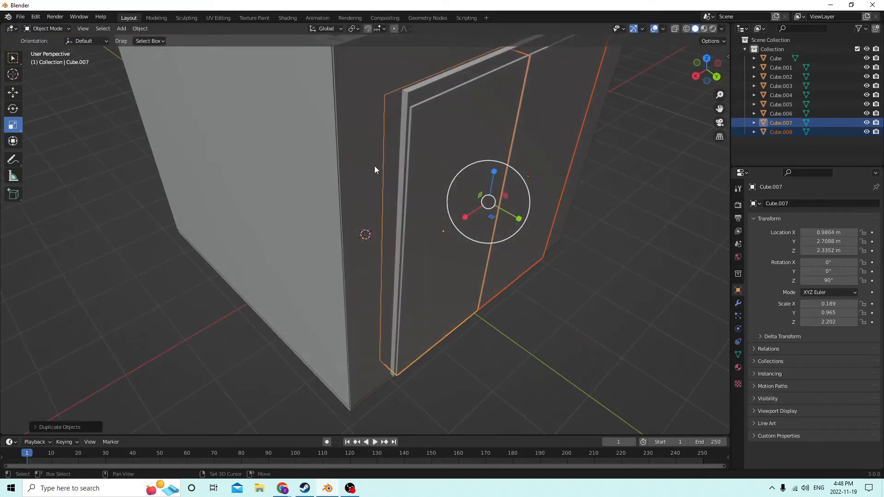
left_click(420, 90, "shift")
left_click(141, 29)
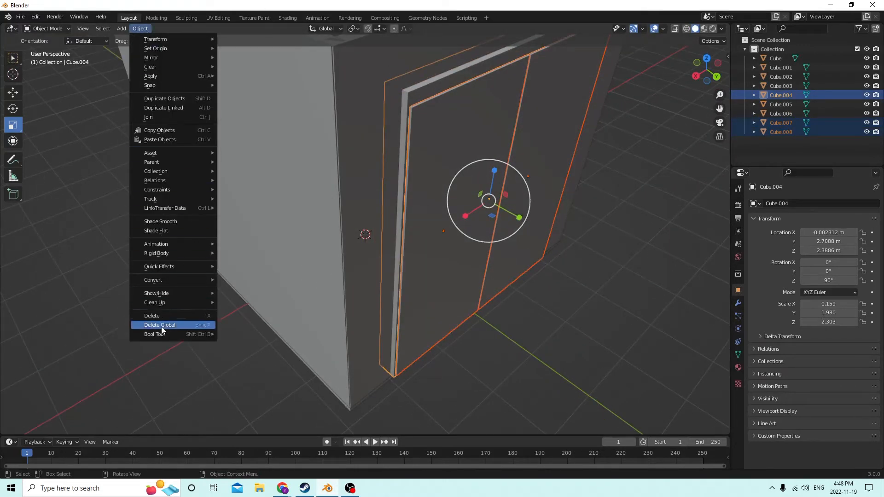
mouse_move(169, 337)
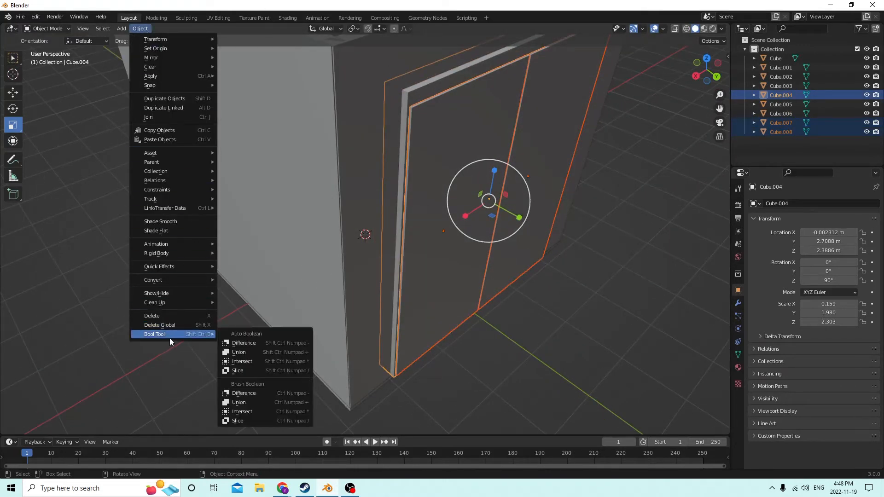
left_click(244, 346)
middle_click_drag(299, 308, 344, 297)
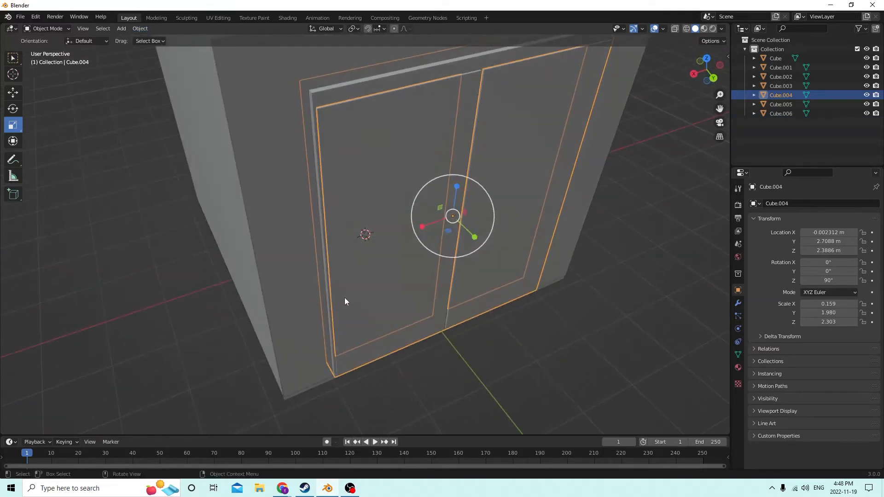
left_click(627, 291)
Select both remaining door panels and thin them along global Y, to an X scale of about 0.067
middle_click_drag(627, 292, 641, 270)
left_click(438, 234)
left_click(515, 234)
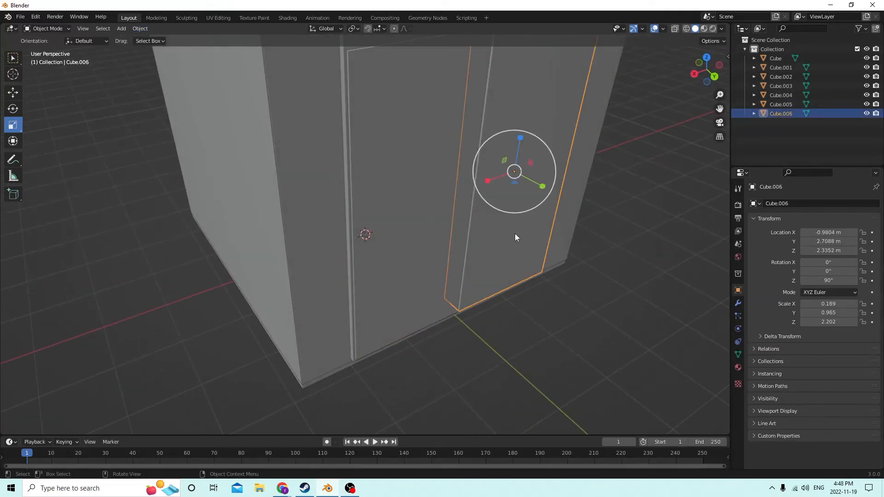
left_click(432, 233, "shift")
middle_click_drag(404, 247, 506, 239)
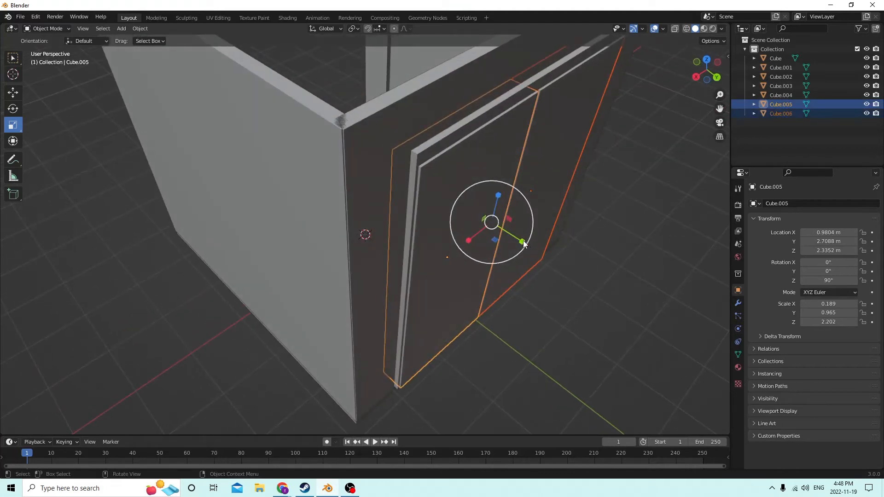
key("s")
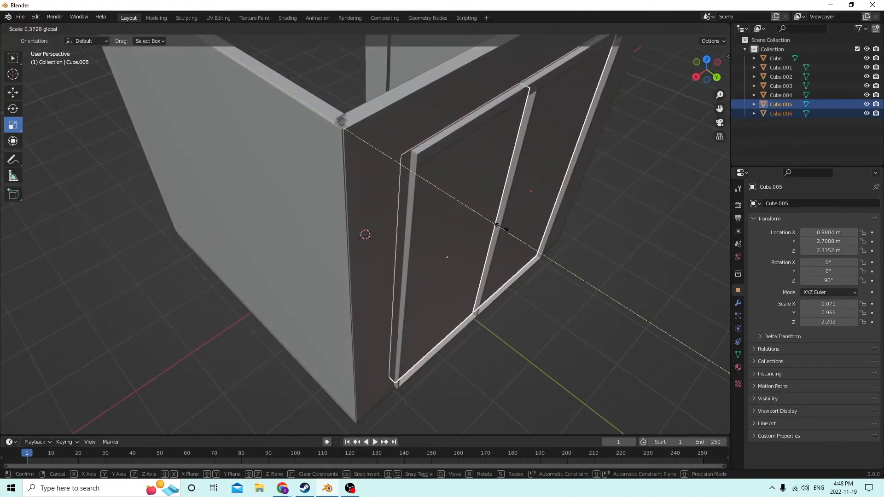
left_click(501, 227)
Duplicate the two thin door panels in place and shorten the copies vertically to a Z scale of about 0.569
middle_click_drag(439, 183, 462, 215)
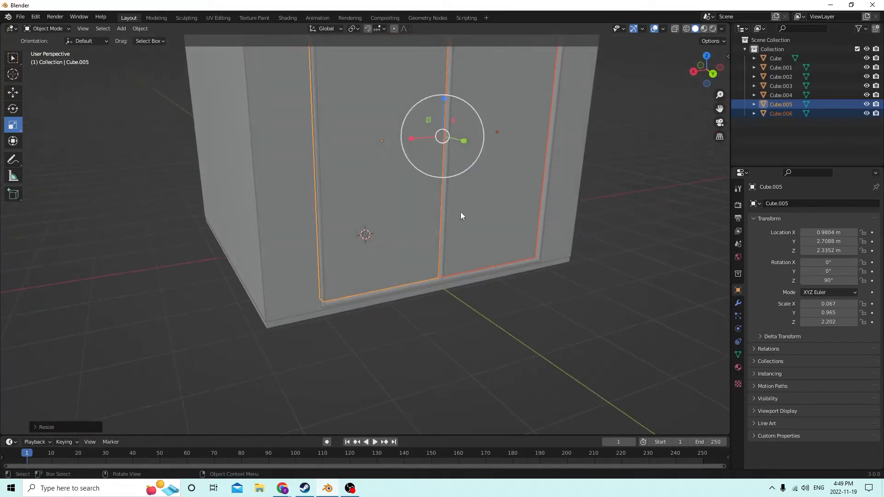
key("shift+d")
right_click(528, 195)
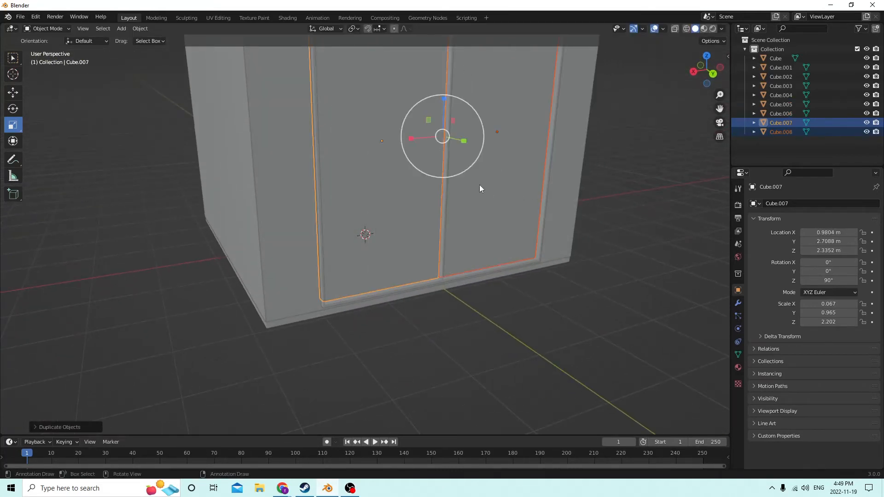
middle_click_drag(479, 184, 510, 199)
middle_click_drag(615, 224, 466, 152)
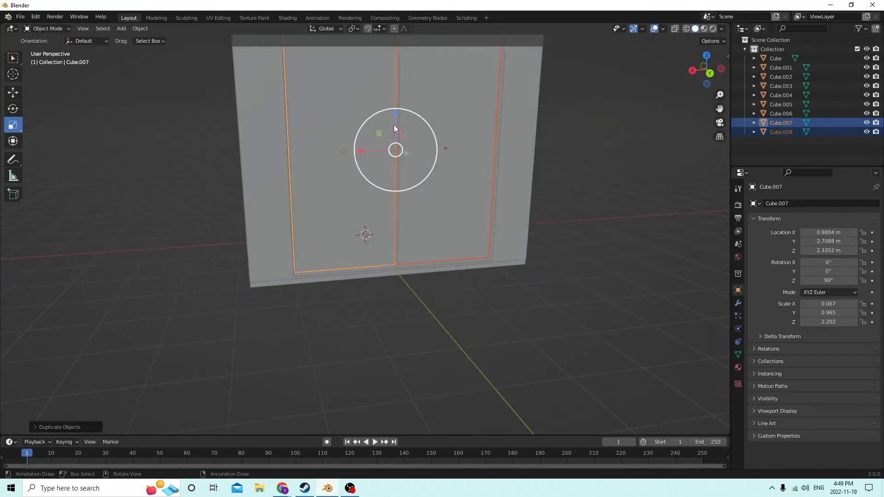
left_click_drag(396, 112, 395, 148)
middle_click_drag(394, 148, 597, 294)
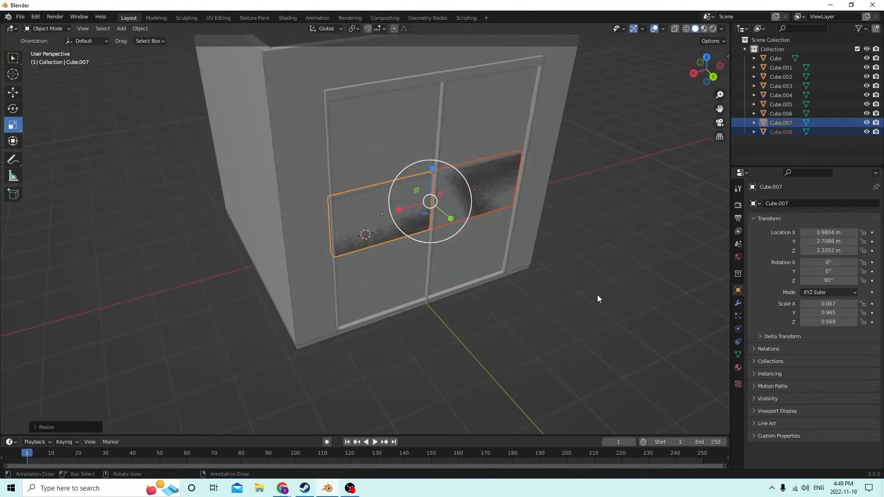
key("alt+a")
left_click(464, 200)
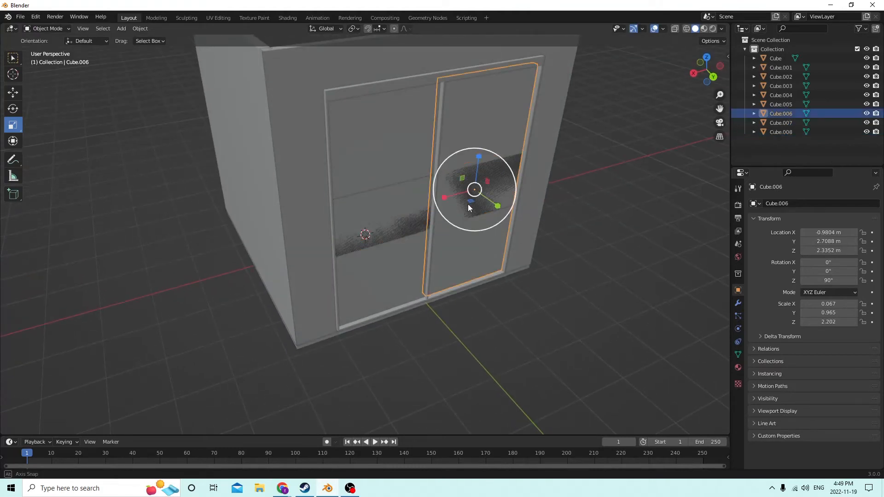
left_click(394, 211, "shift")
middle_click_drag(394, 211, 539, 238)
left_click_drag(479, 220, 490, 225)
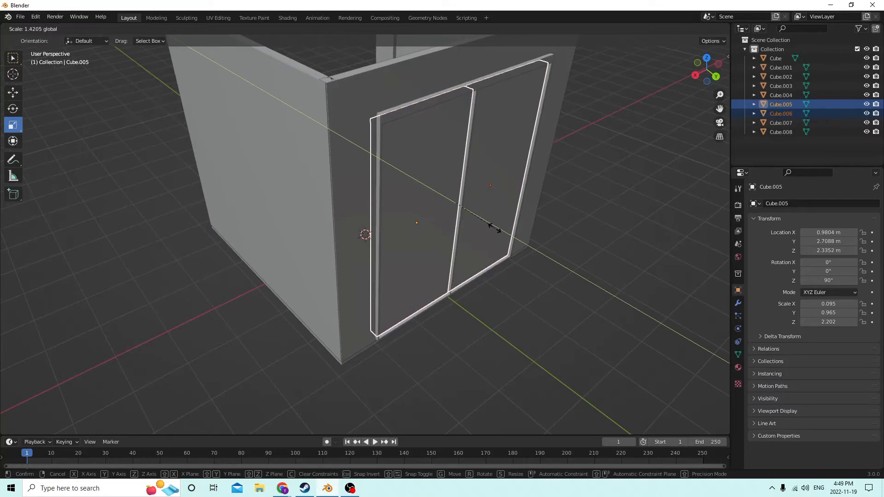
right_click(488, 224)
middle_click_drag(487, 224, 467, 208)
Delete the shortened panel copy over the door leaf on the negative X side
key("alt+a")
left_click(459, 194)
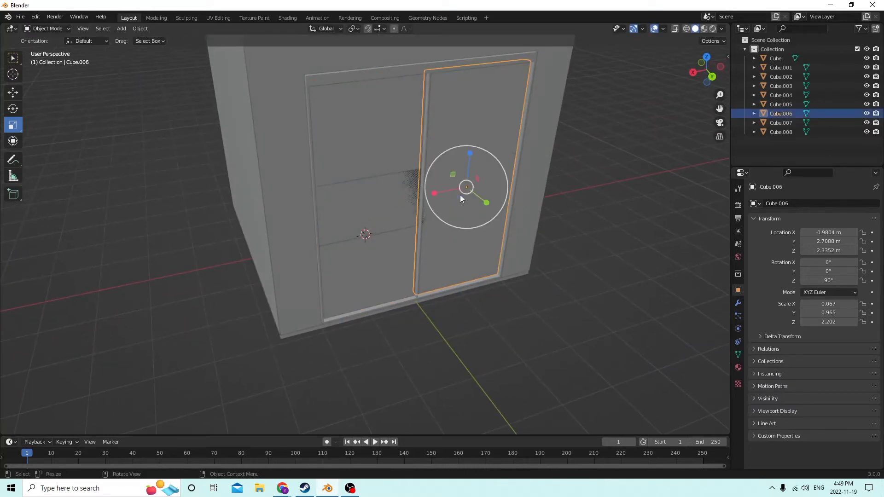
left_click(454, 195)
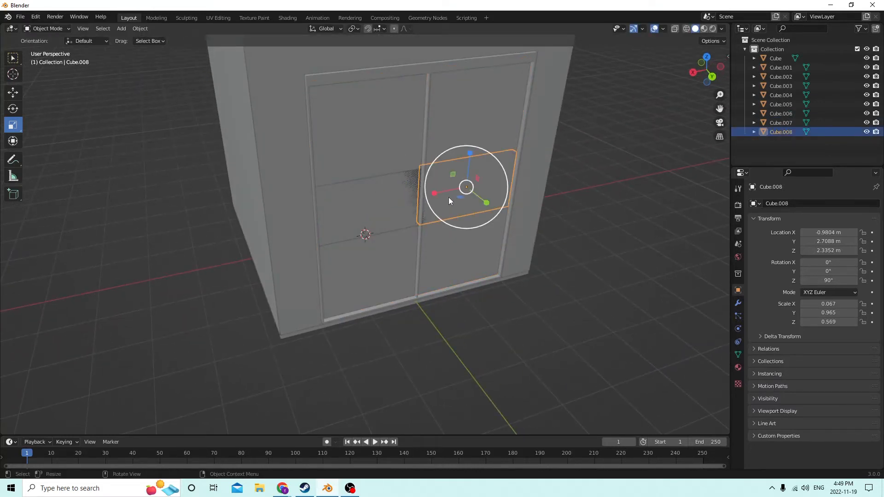
key("Delete")
Thicken the remaining short panel along global Y to an X scale of about 0.142 and narrow it to a Y scale of about 0.844
left_click(382, 202)
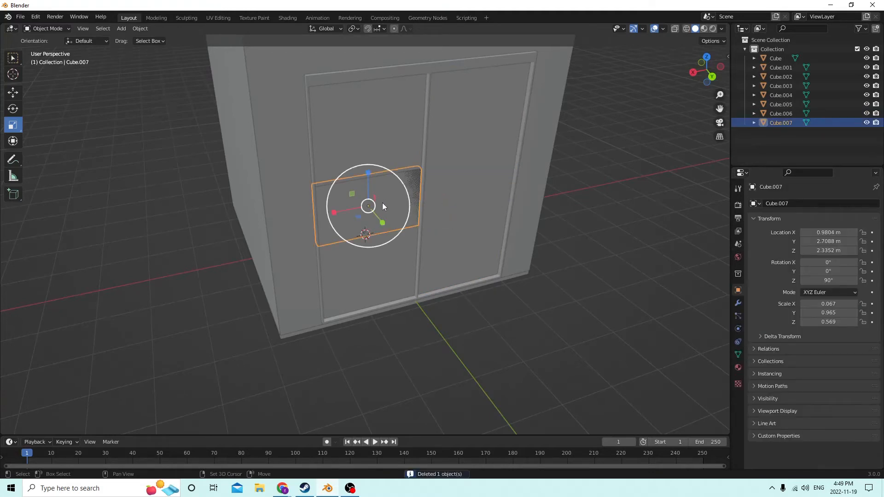
mouse_move(382, 224)
left_mouse_down()
mouse_move(397, 241)
mouse_move(389, 228)
left_mouse_up()
middle_click_drag(390, 228, 344, 209)
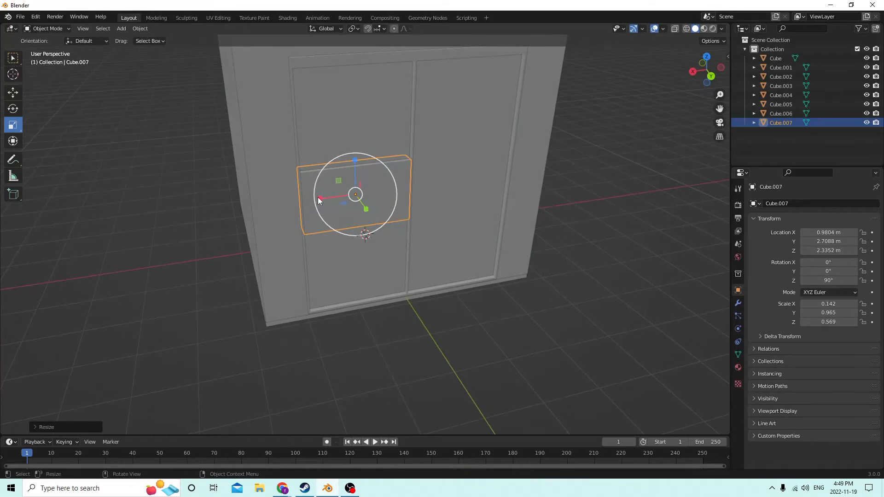
key("s")
key("Escape")
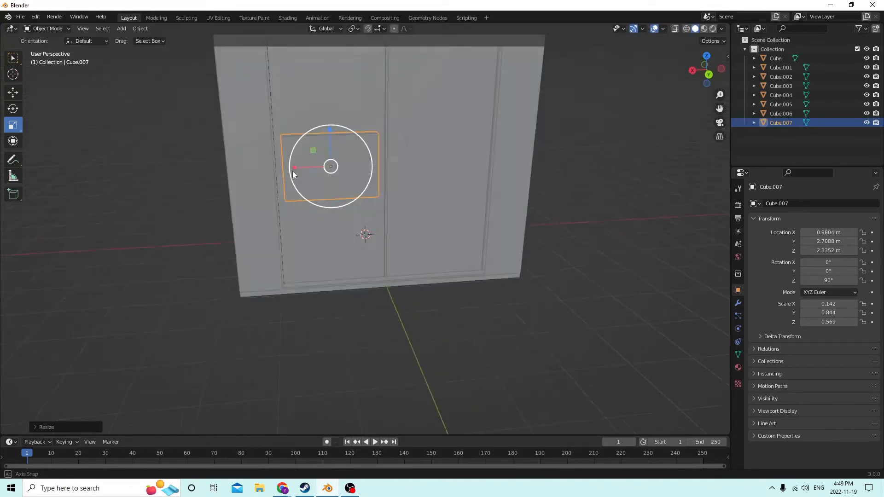
middle_click_drag(292, 171, 330, 172)
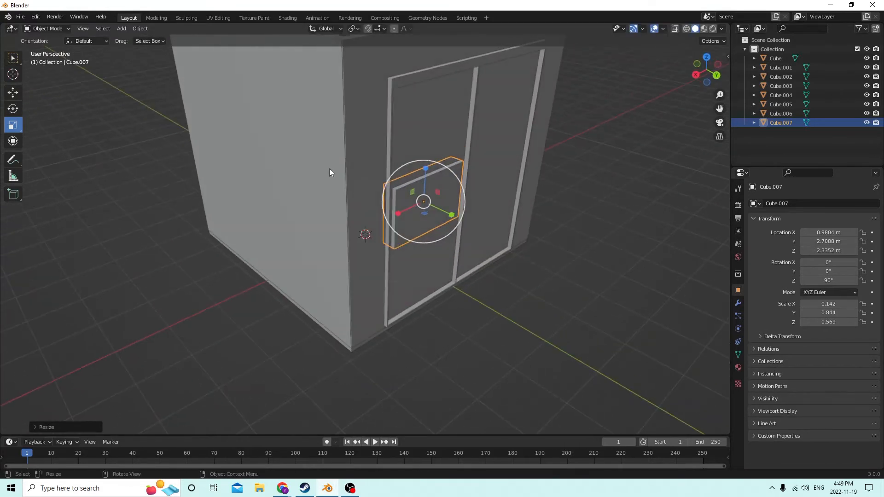
Raise the short panel along Z to the upper part of the door leaf, at a Z location of about 3.87 m
left_click(17, 92)
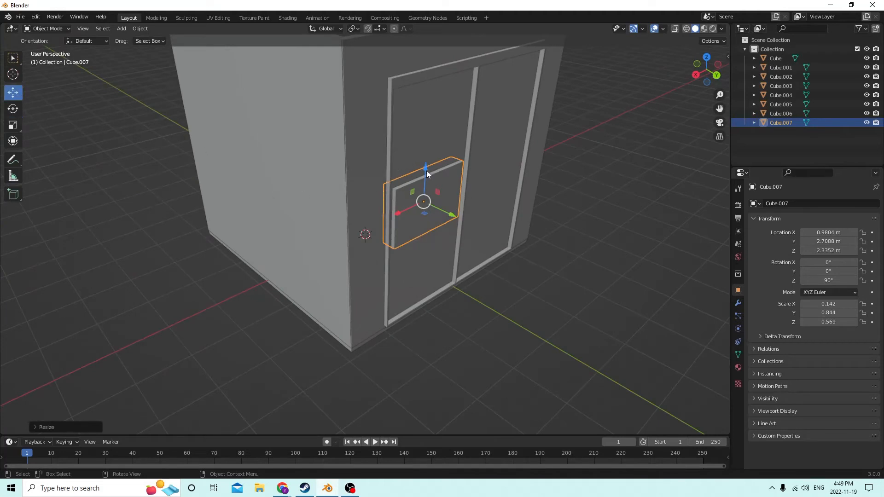
left_click_drag(426, 171, 421, 84)
middle_click_drag(421, 83, 390, 76)
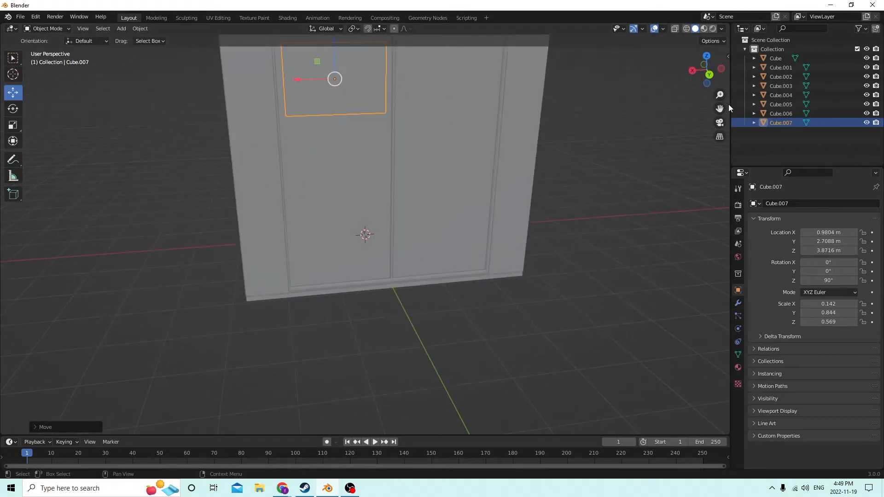
middle_click_drag(558, 105, 392, 102)
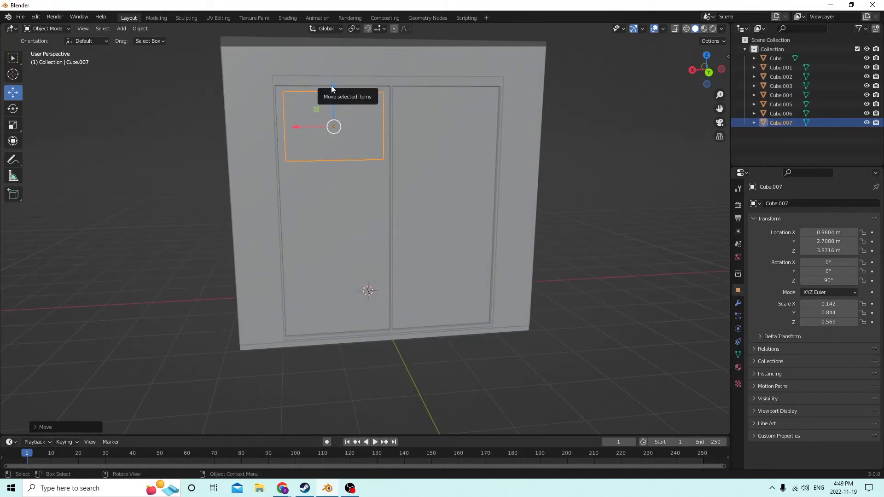
Stretch the short panel vertically to a Z scale of about 2.085 and lower it to a Z location of about 2.36 m
left_click(13, 124)
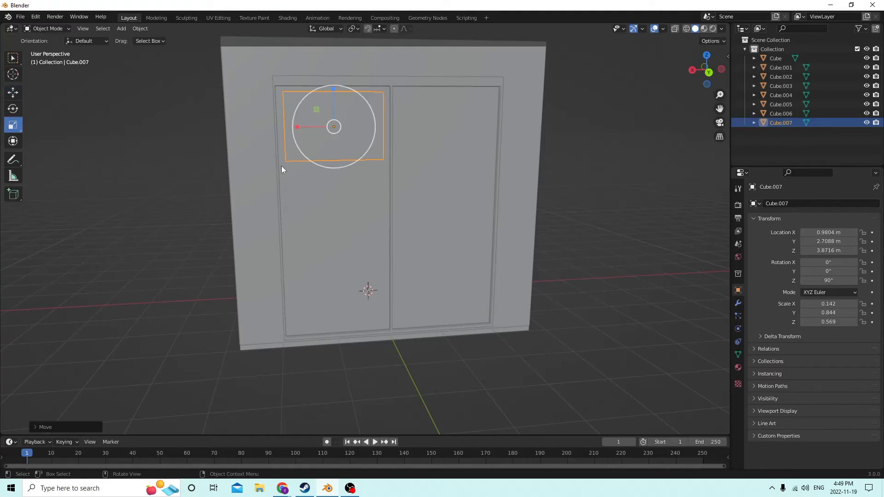
left_click_drag(332, 92, 327, 380)
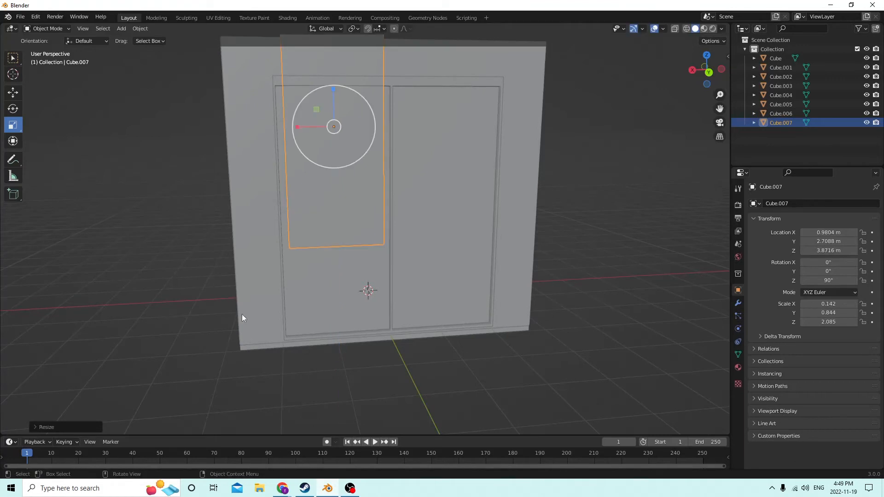
left_click(12, 94)
left_click_drag(336, 91, 343, 172)
mouse_move(343, 172)
middle_mouse_down()
mouse_move(330, 164)
mouse_move(344, 172)
mouse_move(334, 172)
middle_mouse_up()
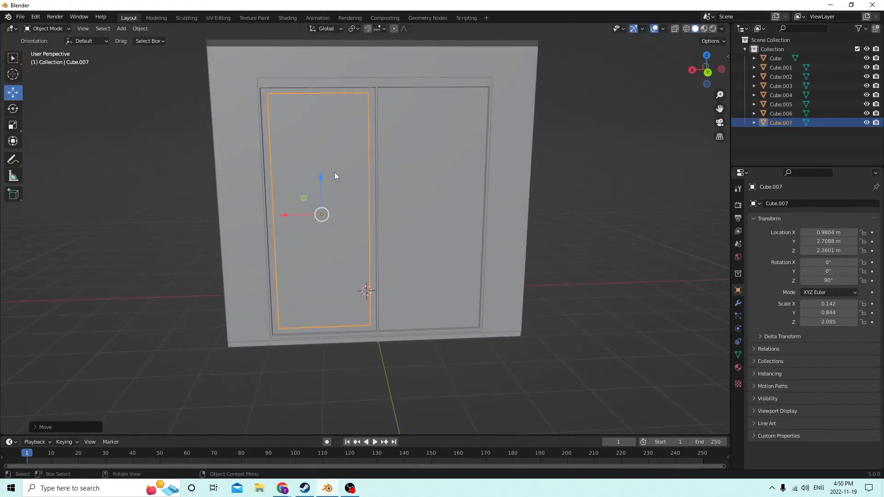
Duplicate the tall inset panel and place the copy over the other door leaf at an X location of -0.9804 m
key("shift+d")
right_click(441, 154)
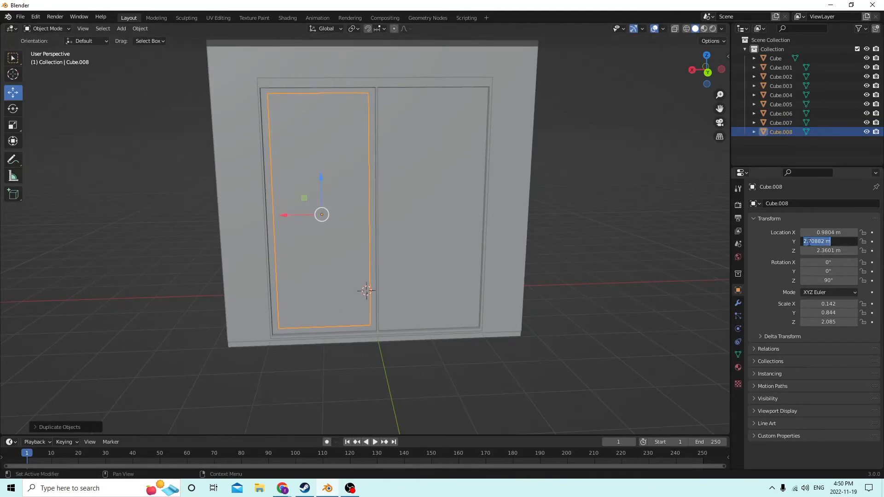
key("Return")
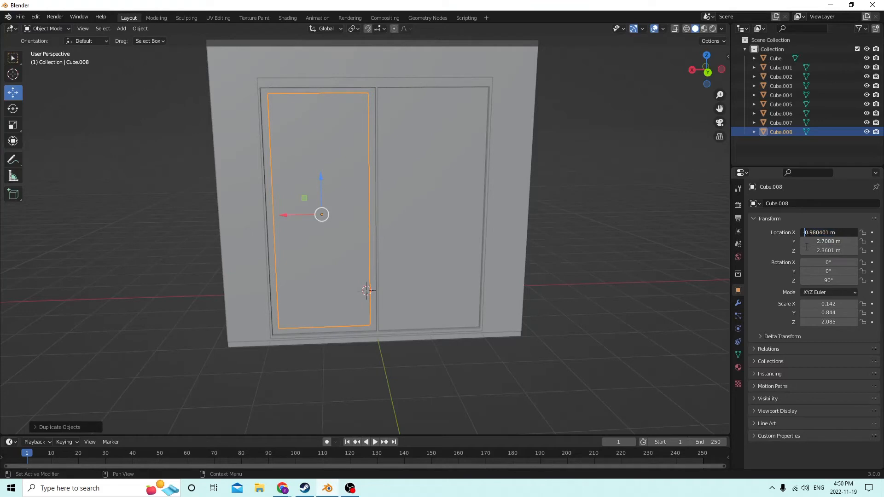
type("-")
key("Return")
middle_click_drag(669, 241, 645, 225)
scroll(635, 226, "up", 2)
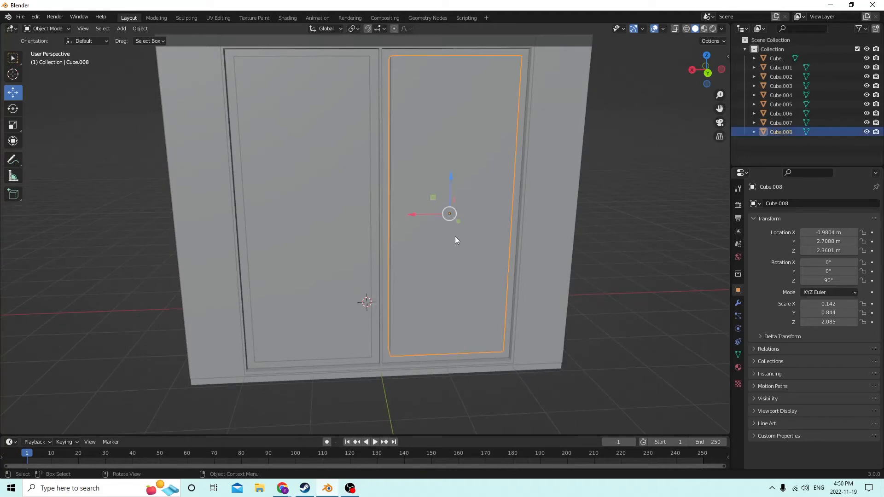
Select both tall inset panels and duplicate them in place
left_click(314, 237, "shift")
middle_click_drag(314, 236, 385, 260)
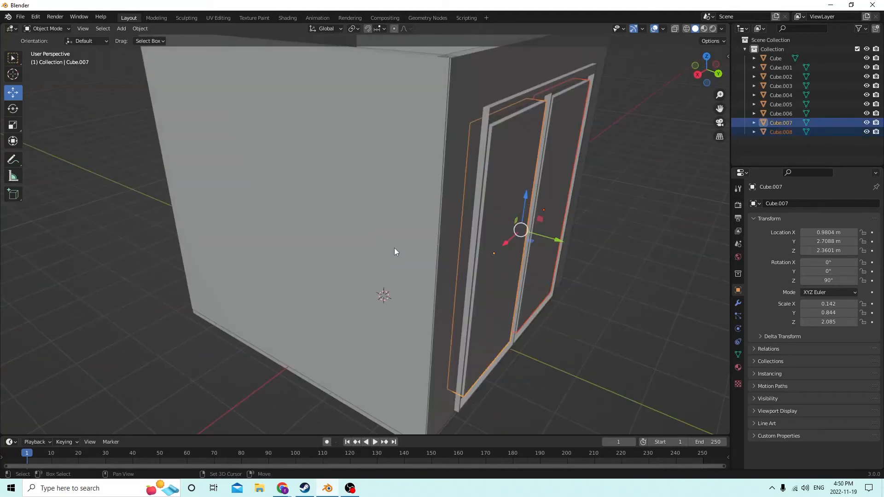
key("shift+d")
right_click(535, 230)
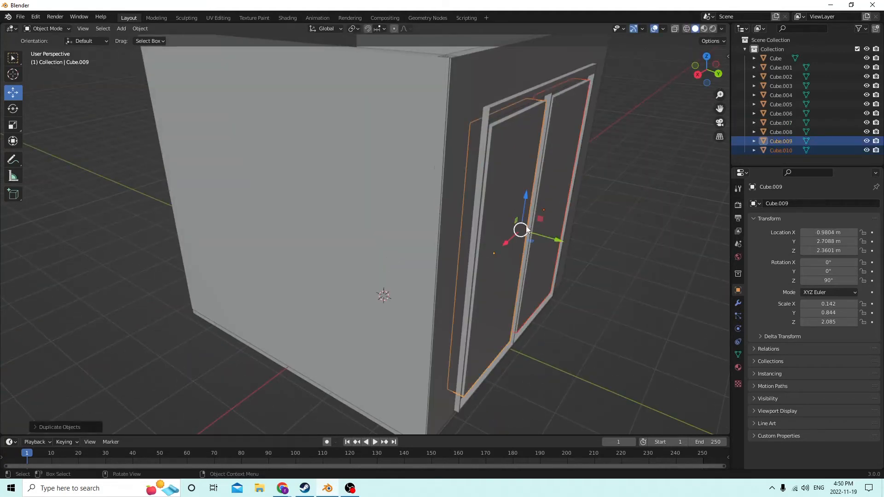
middle_click_drag(526, 225, 464, 218)
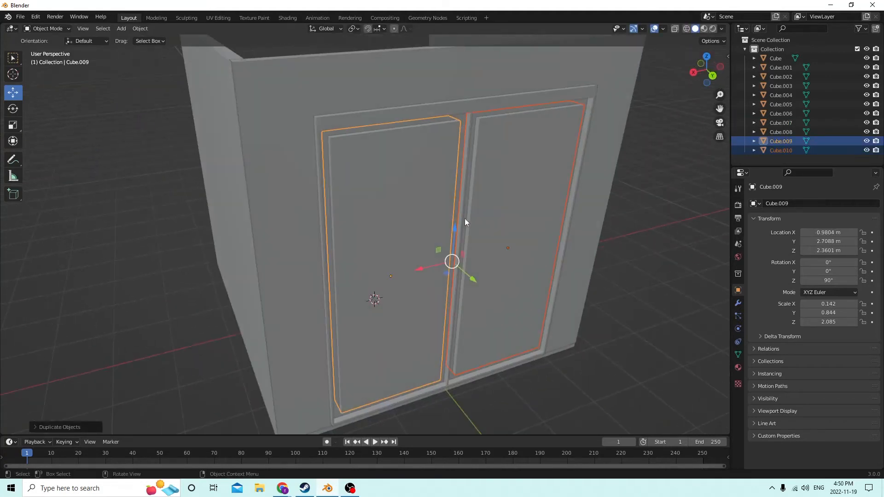
left_click(418, 111, "shift")
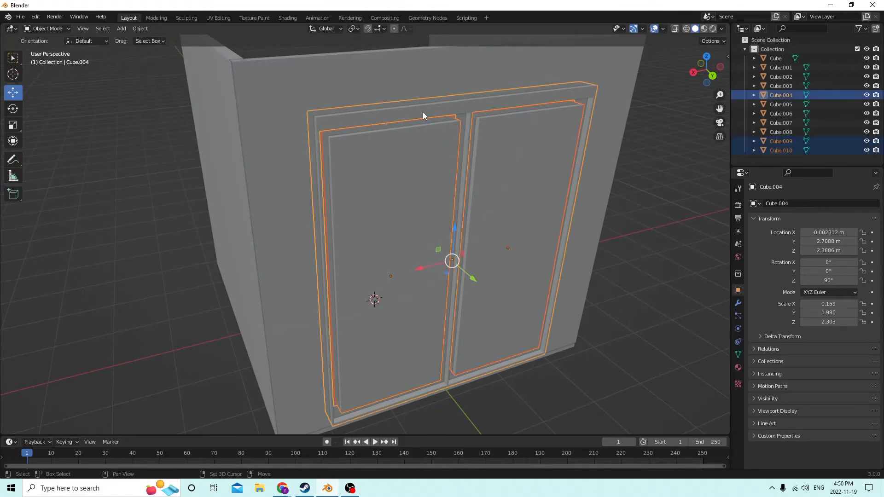
key("KP_Decimal")
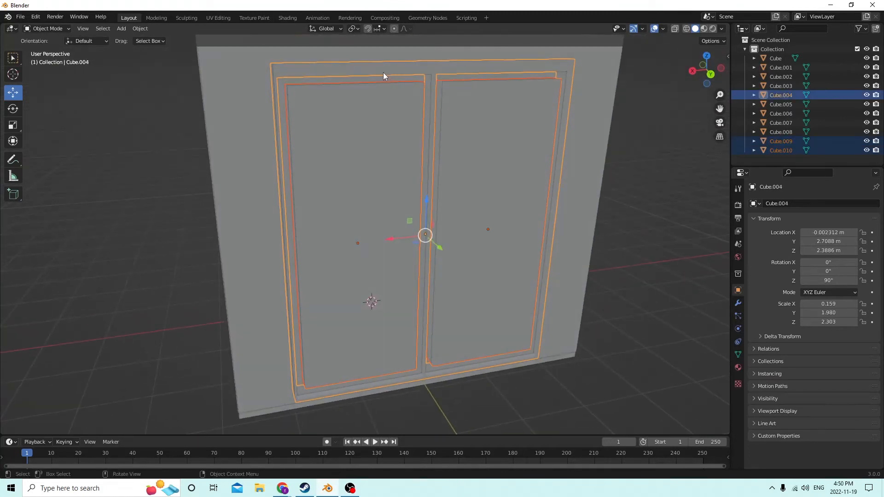
left_click(35, 21)
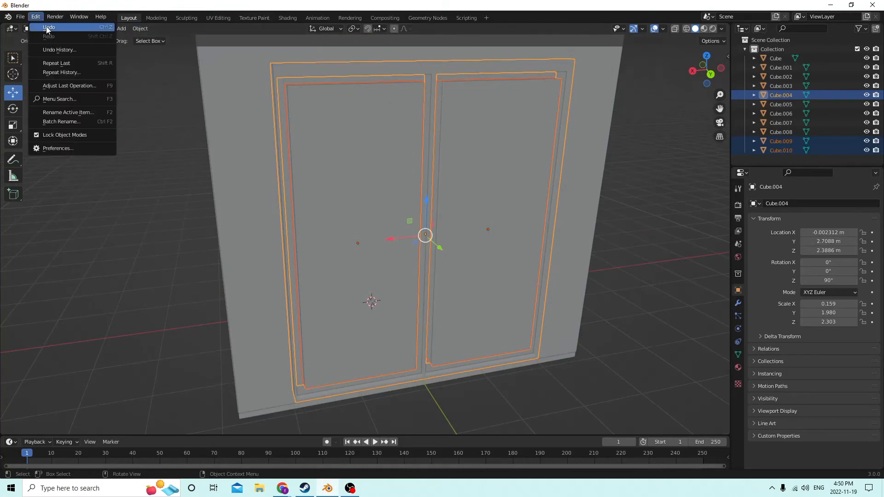
left_click(46, 28)
key("KP_Decimal")
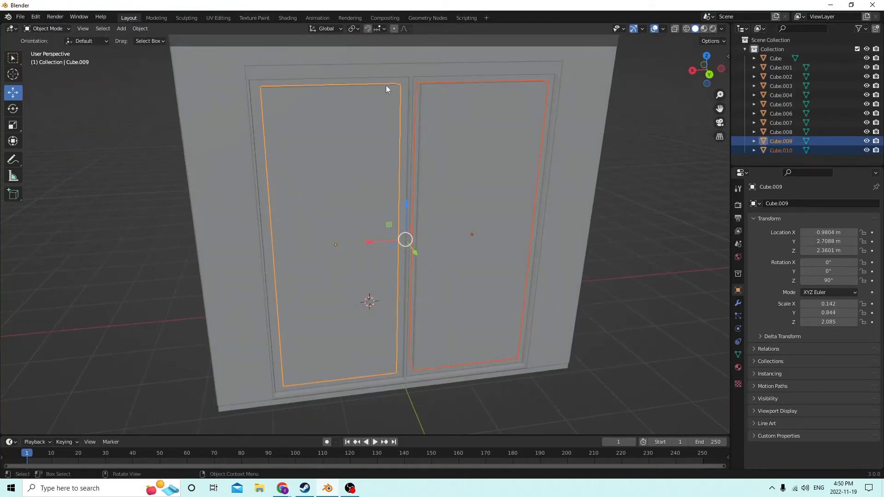
middle_click_drag(386, 85, 358, 84)
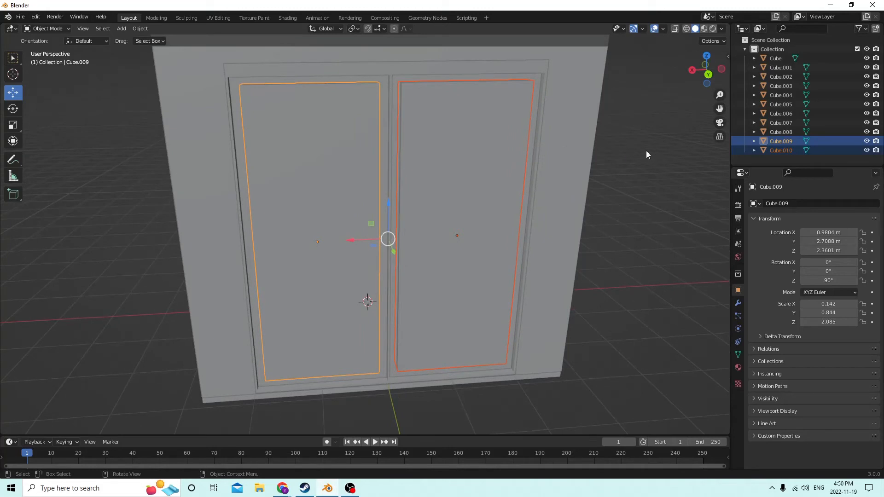
Cut one inset panel out of the thin door leaf on the positive X side with a Bool Tool Auto Boolean Difference
left_click(357, 116)
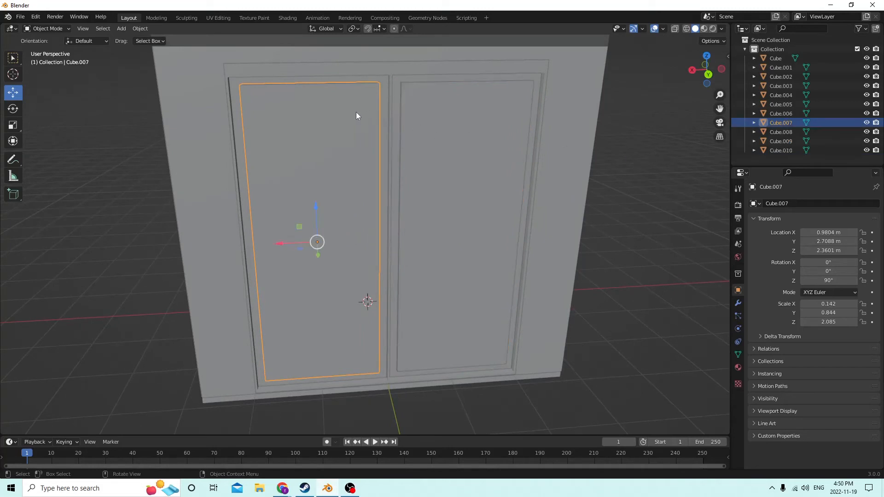
left_click(382, 98, "shift")
left_click(139, 28)
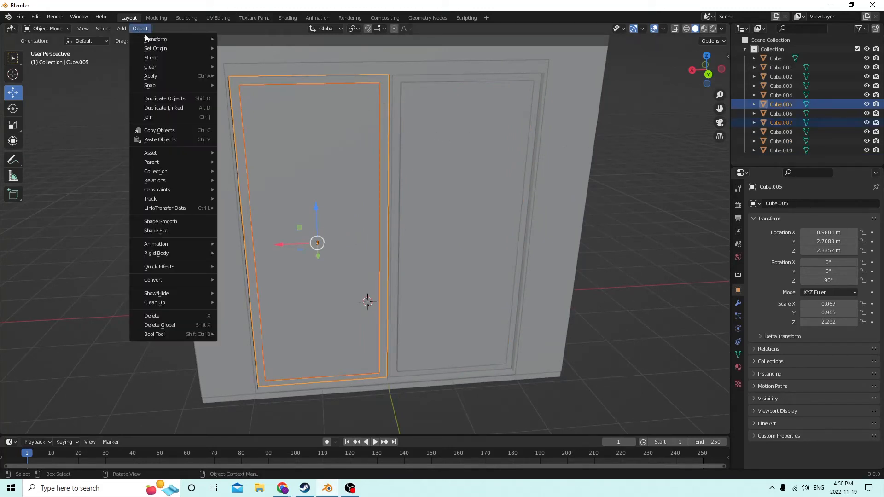
mouse_move(206, 337)
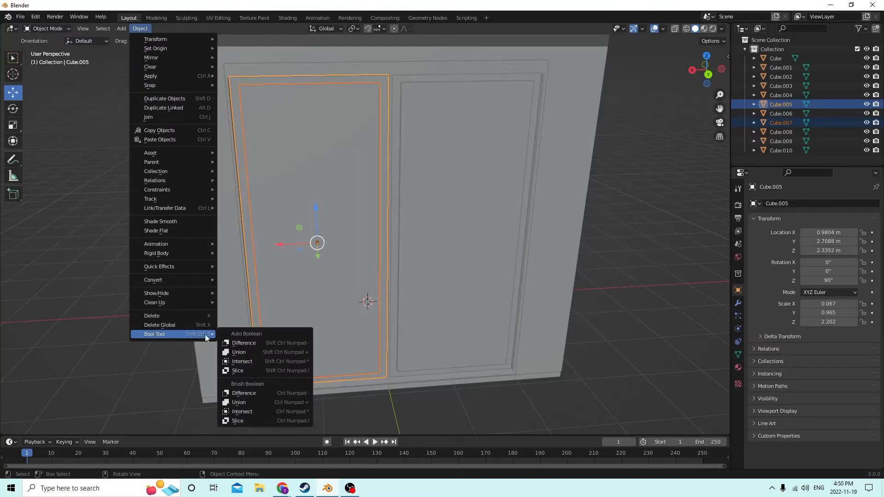
left_click(247, 344)
Cut the matching inset panel out of the thin door leaf on the negative X side with a Bool Tool Auto Boolean Difference
middle_click_drag(280, 314, 584, 278)
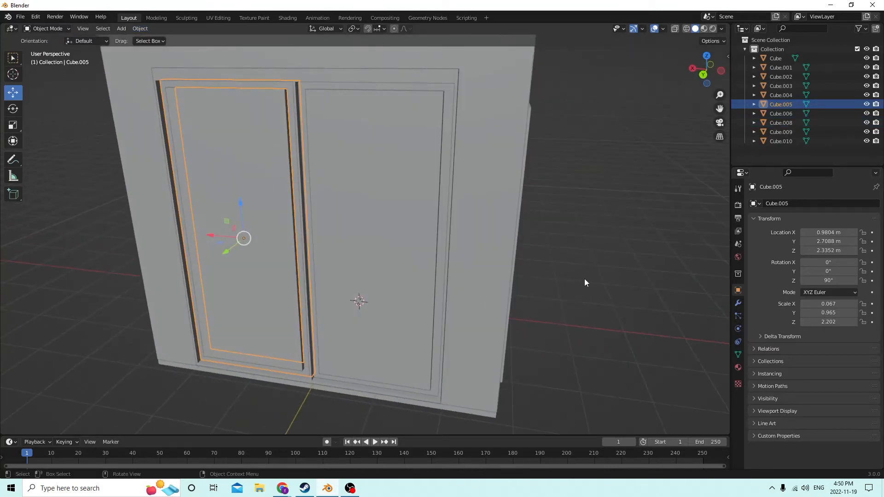
left_click(586, 280)
left_click(377, 230)
middle_click_drag(377, 230, 349, 239)
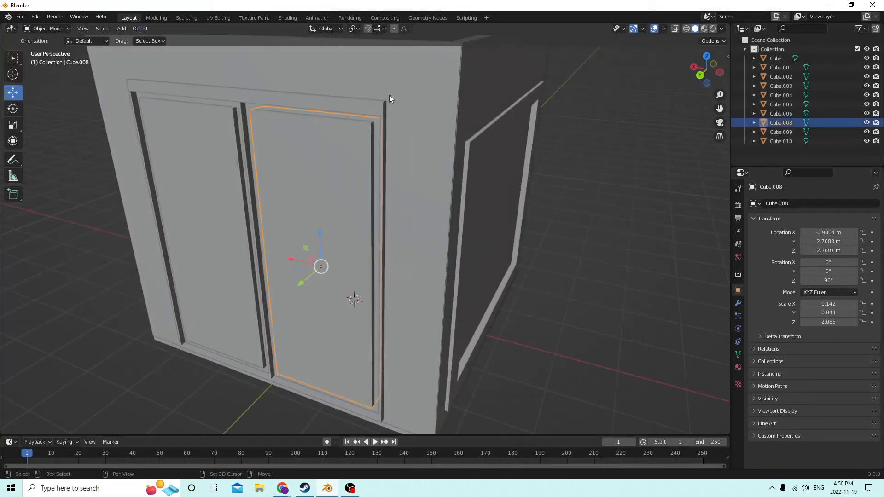
left_click(376, 129, "shift")
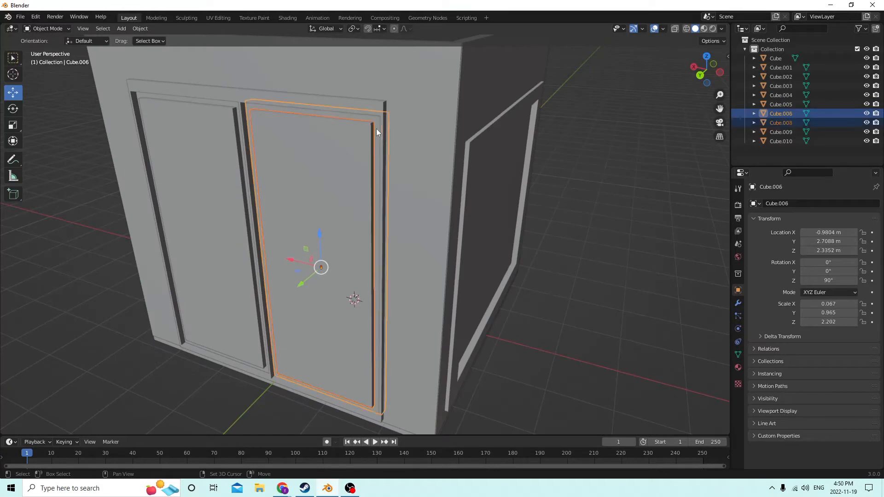
left_click(136, 26)
mouse_move(155, 337)
left_click(249, 341)
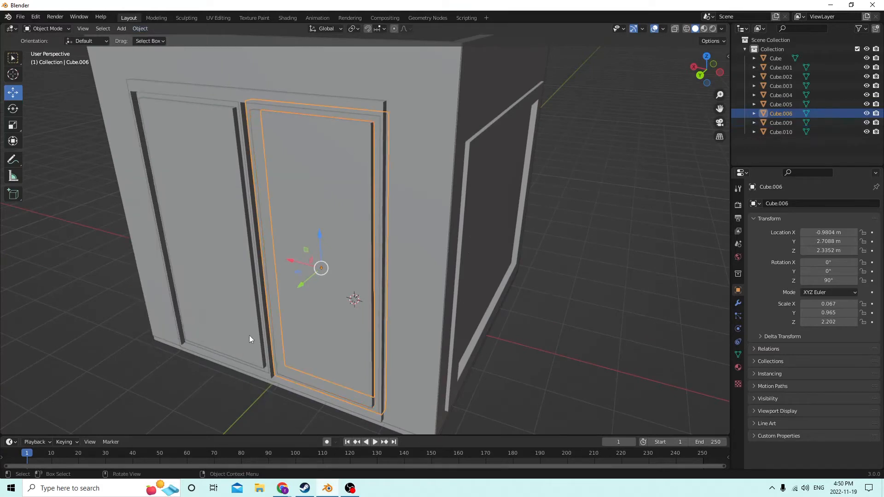
Select the tall inset panels of both door leaves and thin them to an X scale of 0.018
middle_click_drag(249, 339, 315, 264)
left_click(587, 313)
scroll(586, 313, "up", 1)
middle_click_drag(555, 294, 539, 266)
scroll(598, 316, "down", 3)
left_click(428, 244)
middle_click_drag(430, 246, 476, 280)
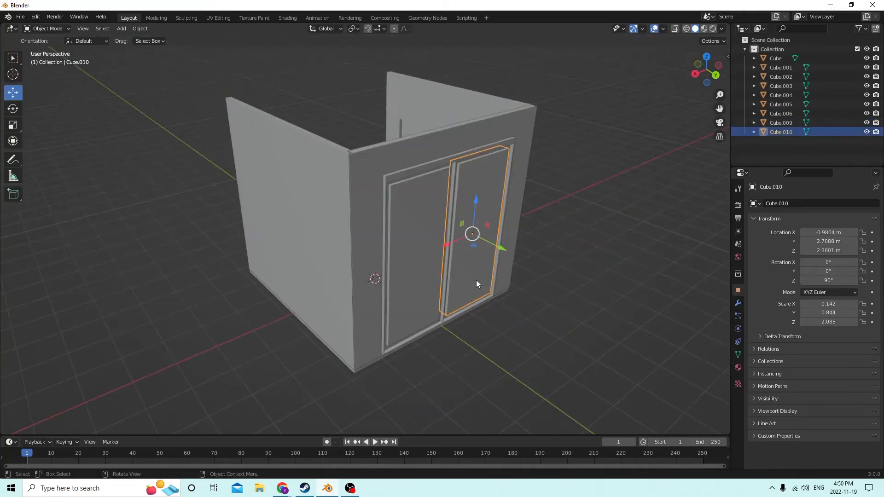
left_click(405, 275, "shift")
middle_click_drag(405, 275, 324, 211)
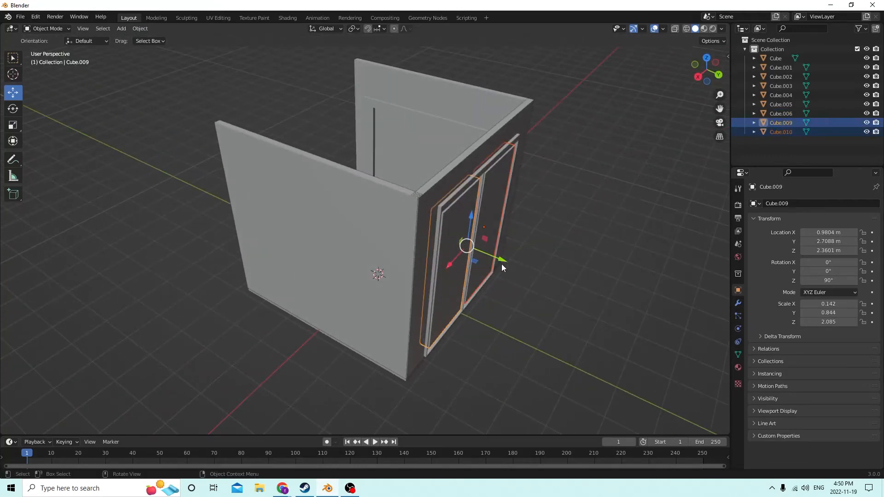
left_click_drag(501, 257, 591, 282)
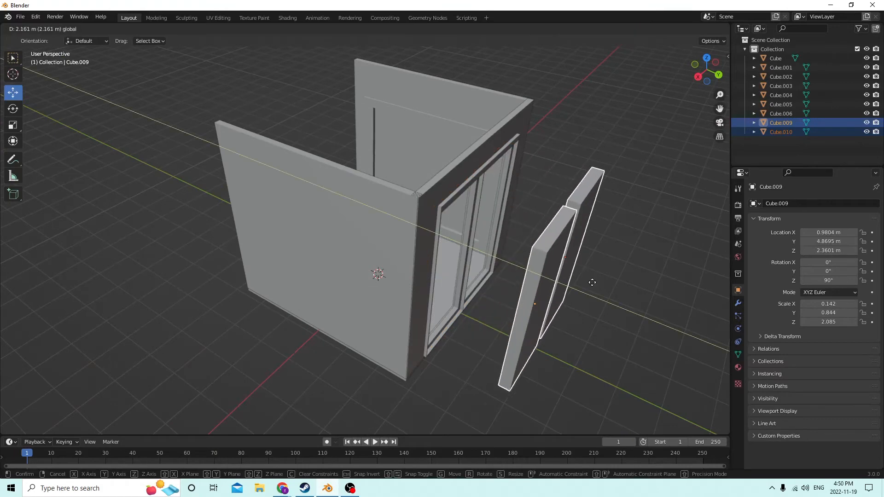
right_click(592, 282)
middle_click_drag(575, 272, 45, 63)
left_click(13, 125)
middle_click_drag(290, 304, 298, 255)
left_click_drag(170, 265, 195, 254)
middle_click_drag(195, 255, 292, 241)
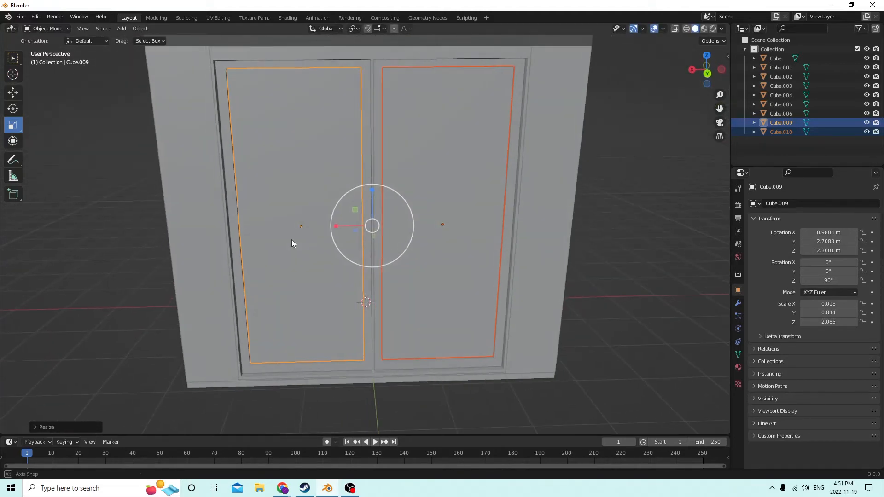
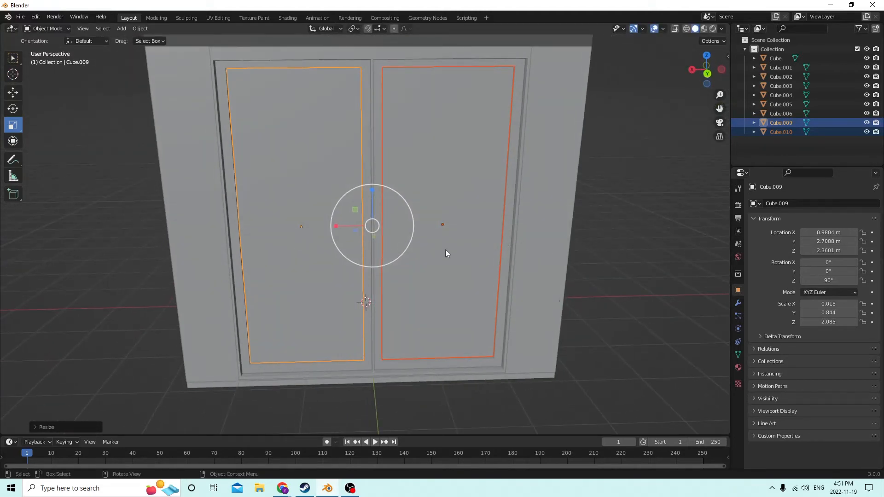
Inspect the thinned inset panels in the double door from several angles and clear the selection
middle_click_drag(446, 253, 390, 260)
left_click(367, 258)
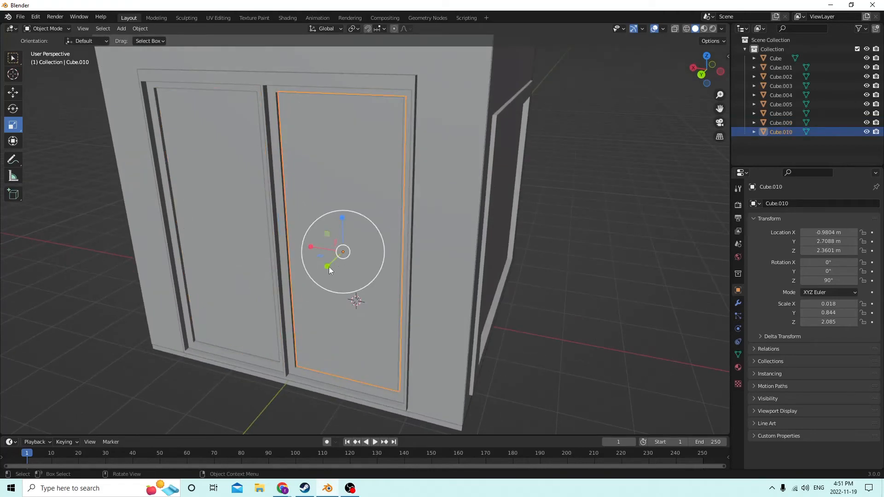
middle_click_drag(328, 267, 485, 270)
left_click(612, 289)
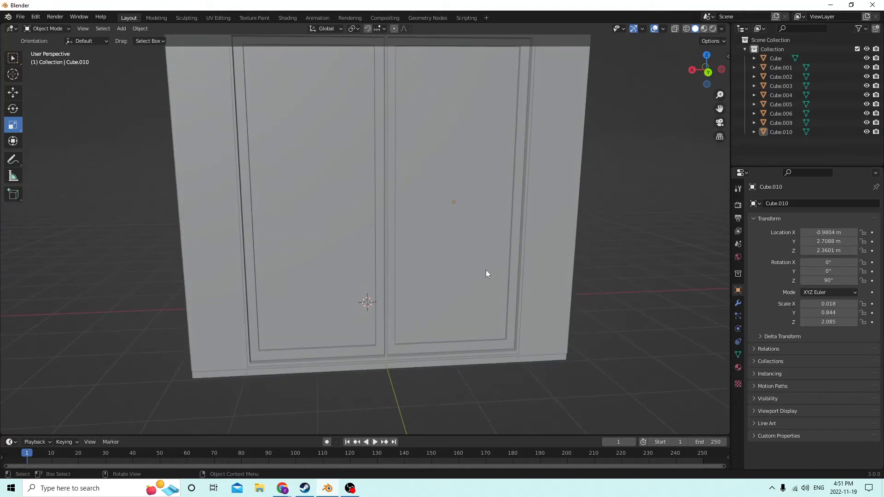
scroll(486, 272, "down", 2)
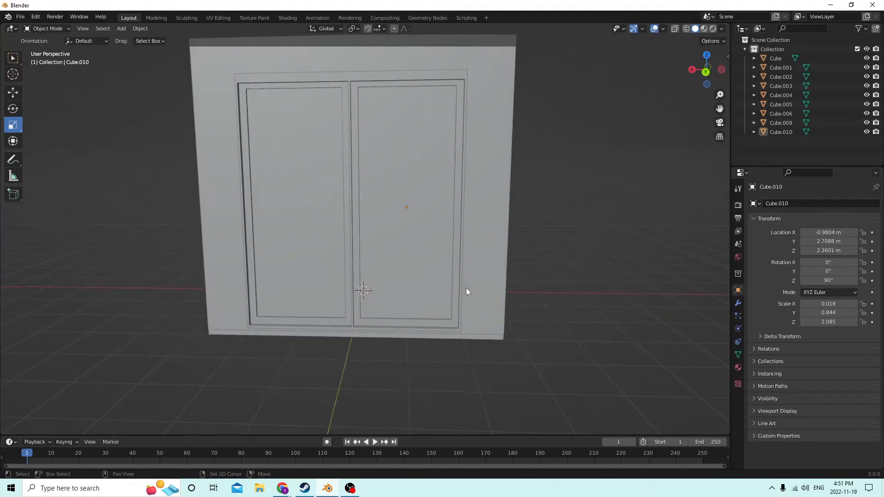
middle_click_drag(455, 291, 159, 287)
Add a cube and place it in front of the double door at Y 3.5516 m and Z 2.2475 m
key("shift+a")
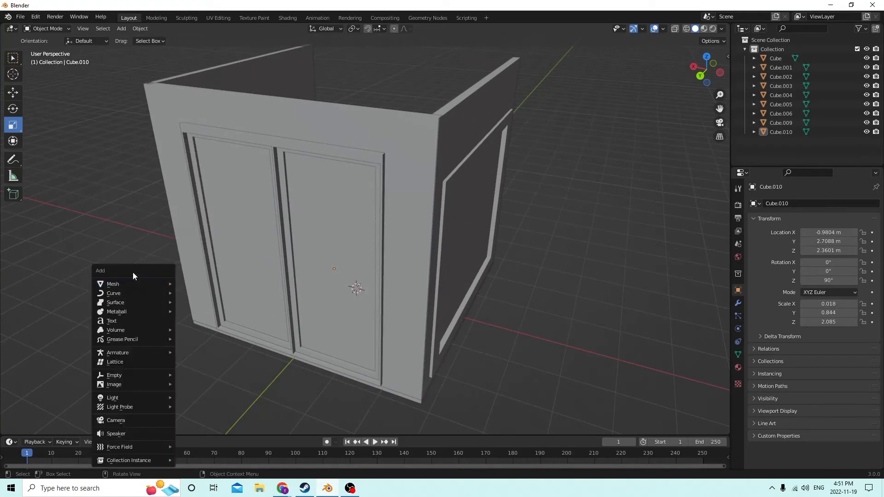
key("Escape")
key("shift+a")
key("Escape")
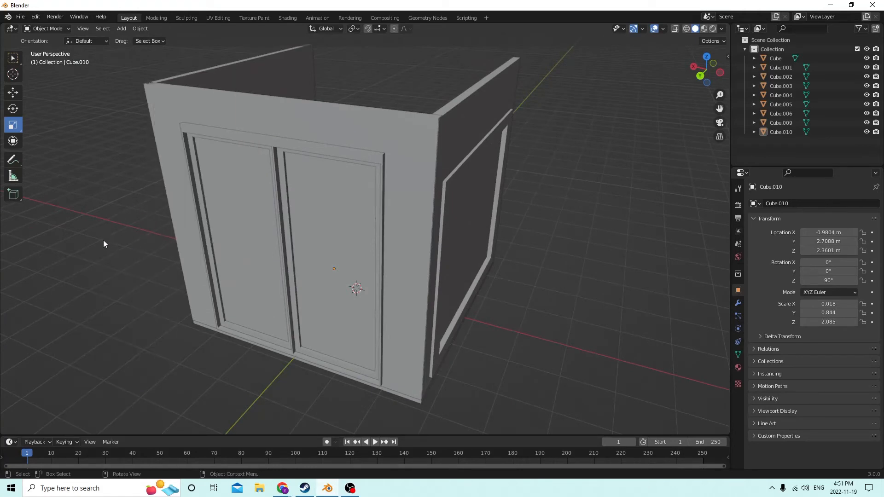
key("shift+a")
mouse_move(82, 242)
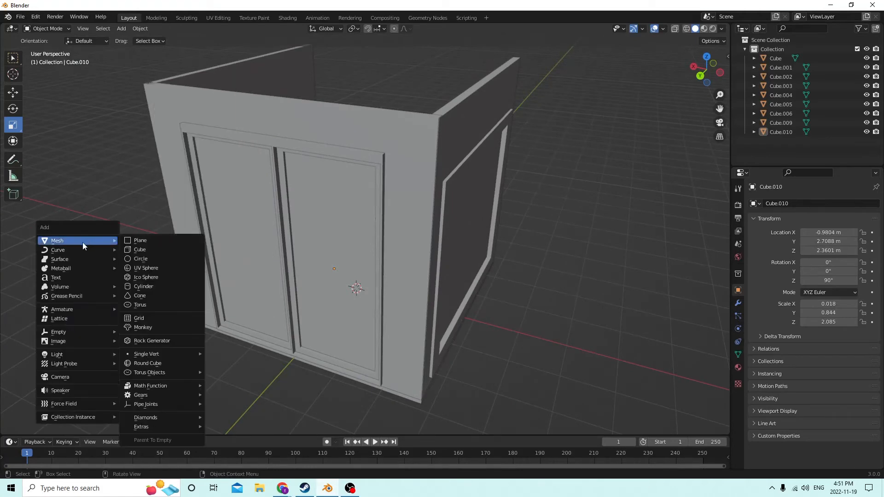
left_click(145, 254)
middle_click_drag(149, 255, 255, 291)
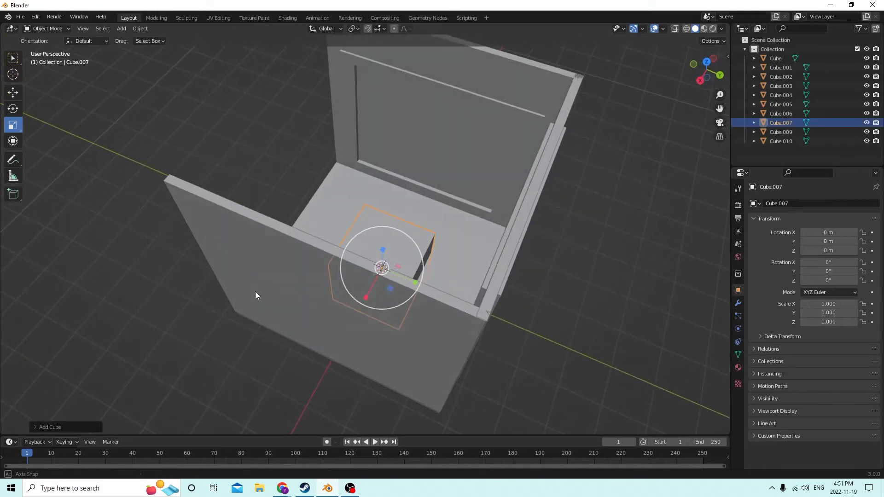
left_click(12, 93)
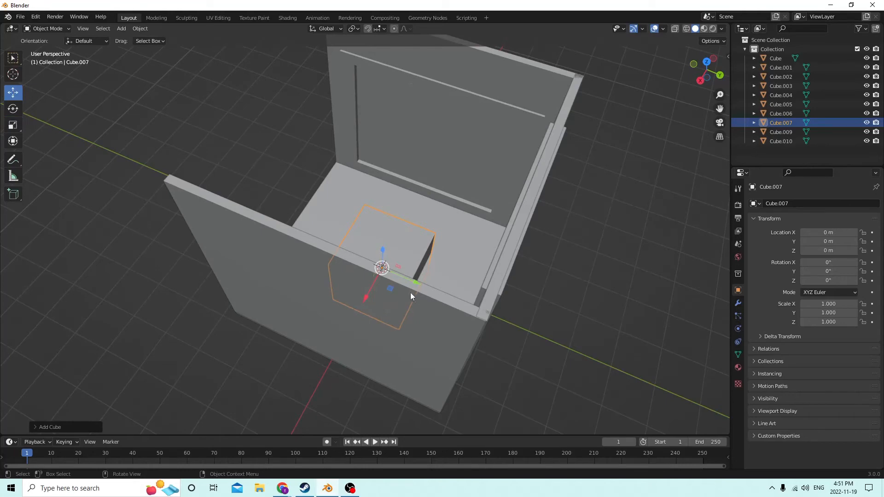
left_click_drag(410, 292, 547, 364)
middle_click_drag(548, 364, 461, 222)
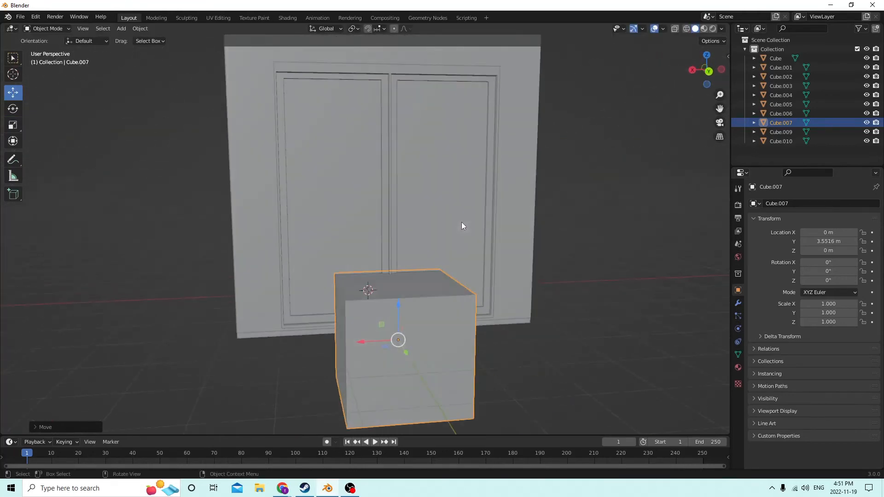
left_click_drag(397, 308, 375, 194)
Flatten the new cube into a slab with a Z scale of 0.143 and a Y scale of 0.298
middle_click_drag(375, 194, 381, 236)
scroll(389, 221, "up", 6)
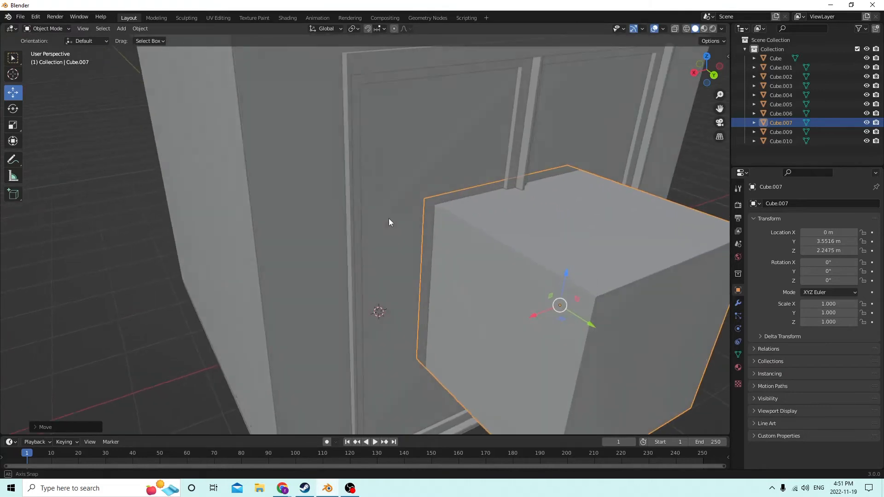
left_click(14, 127)
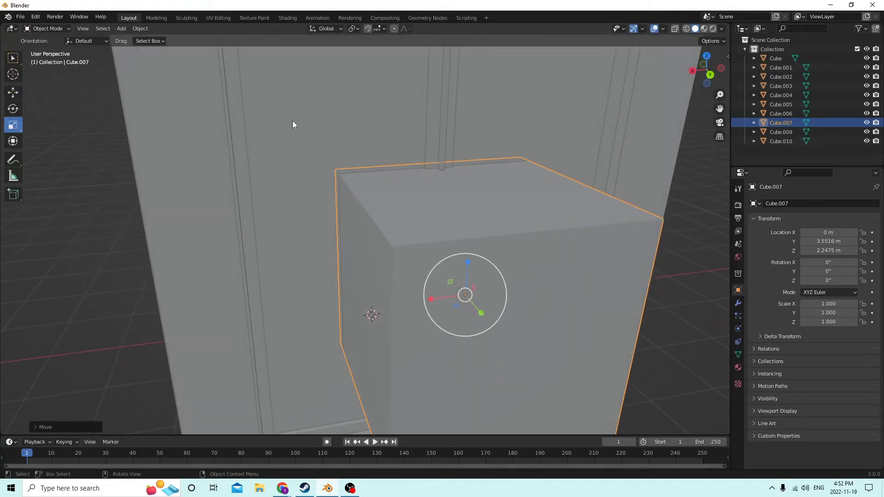
middle_click_drag(328, 125, 332, 109)
scroll(333, 109, "down", 1)
left_click_drag(444, 163, 444, 199)
middle_click_drag(444, 200, 490, 244)
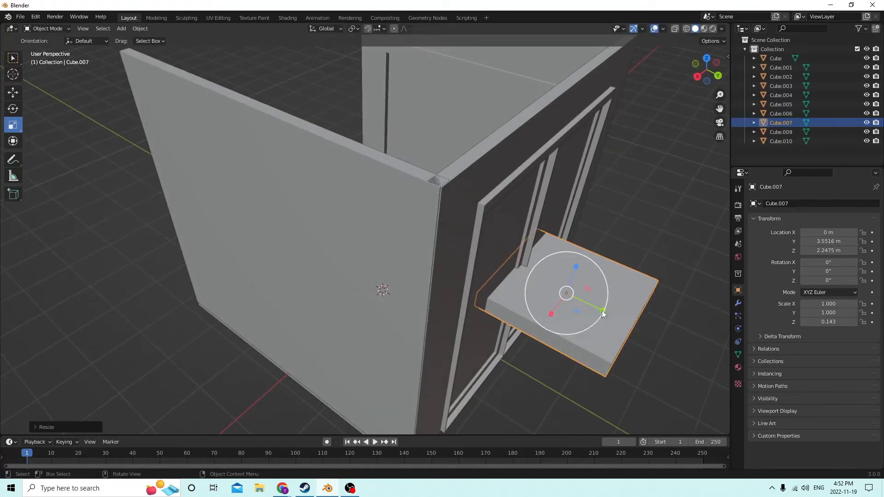
left_click_drag(601, 310, 576, 299)
Bevel the slab's two outer vertical edges facing away from the door with a width of 0.409 m and 6 segments
middle_click_drag(576, 300, 420, 252)
scroll(490, 264, "up", 2)
key("Tab")
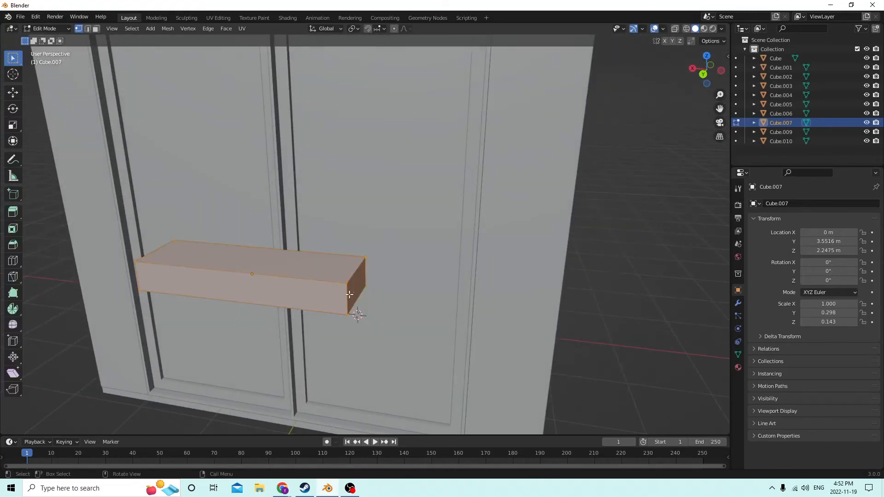
left_click(348, 298)
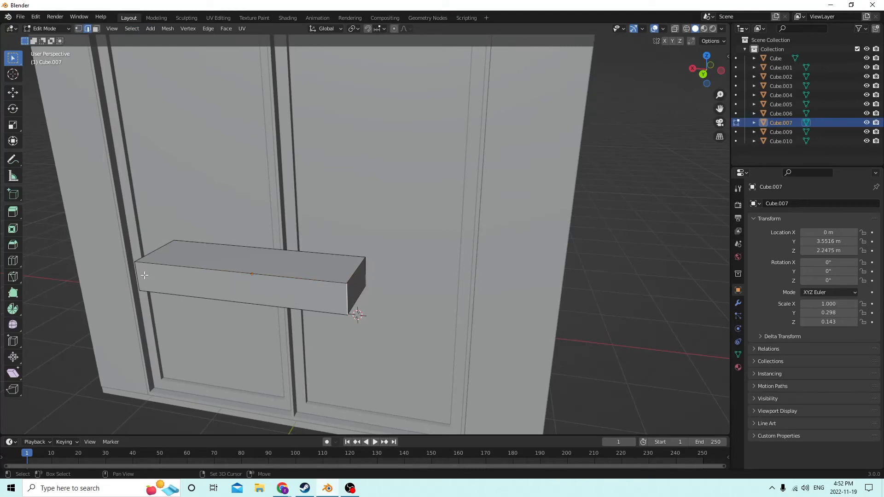
key("ctrl+b")
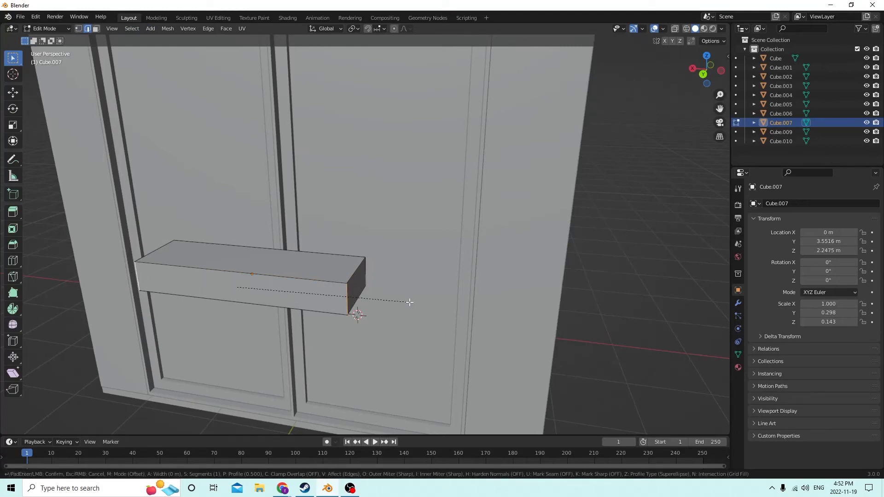
left_click(439, 306)
left_click(54, 427)
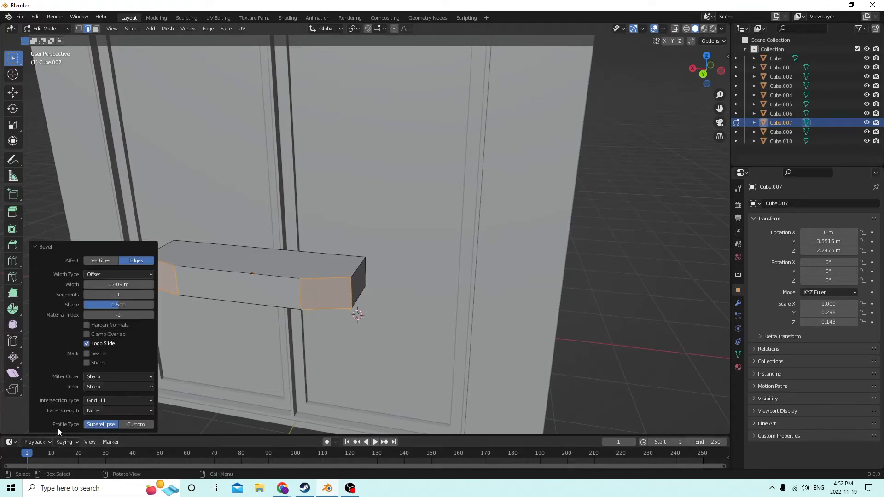
left_click(151, 295)
left_click(150, 295)
left_click(151, 294)
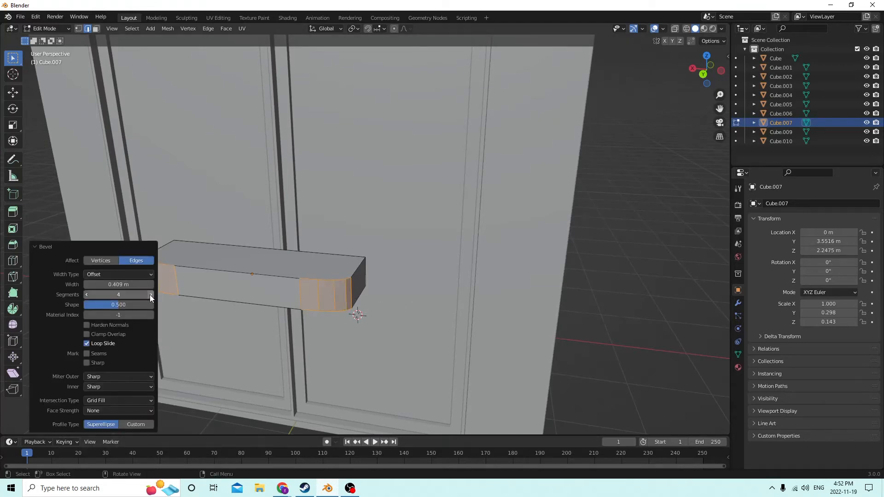
mouse_move(379, 241)
middle_mouse_down()
mouse_move(343, 250)
mouse_move(386, 245)
middle_mouse_up()
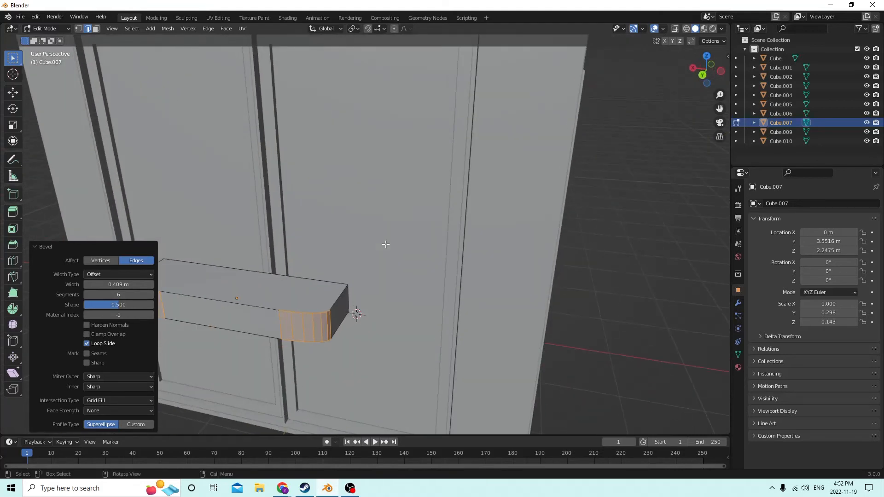
Undo the bevel and bevel the same two vertical edges wider with 6 segments, curving the slab's whole front, and return to Object Mode
left_click(35, 17)
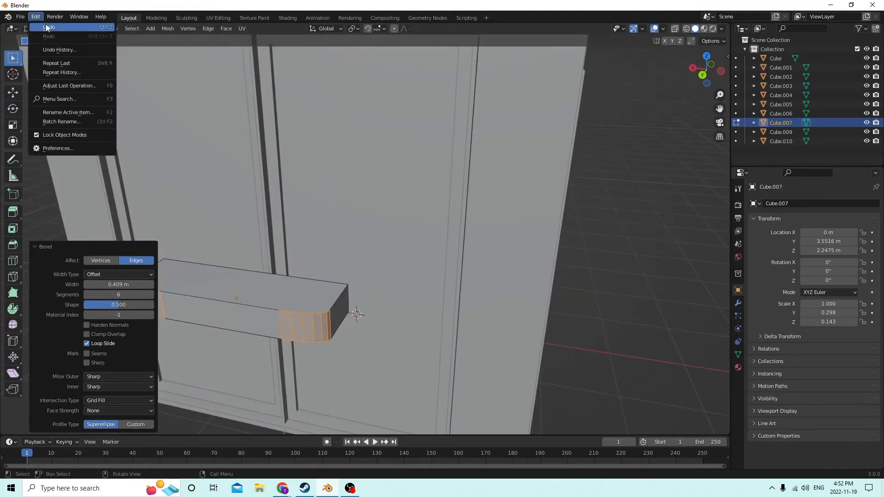
left_click(46, 27)
key("ctrl+b")
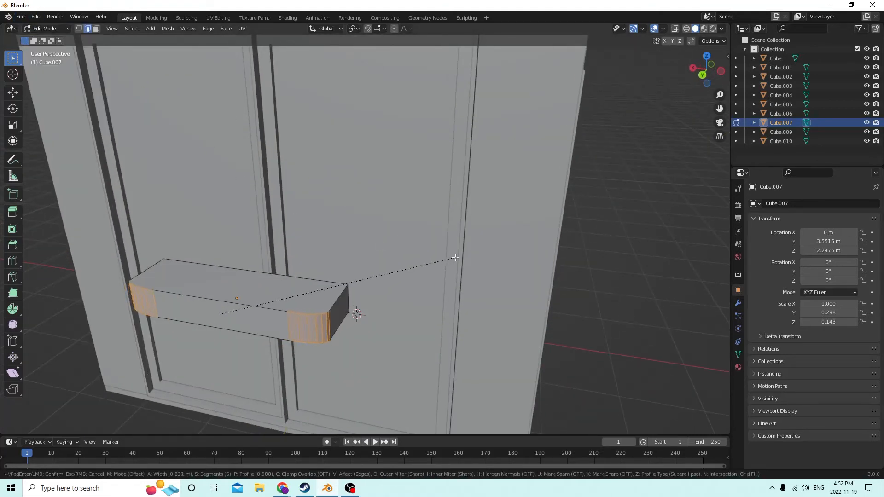
left_click(498, 253)
middle_click_drag(458, 240, 245, 264)
key("Tab")
key("shift+space")
key("s")
scroll(529, 280, "up", 2)
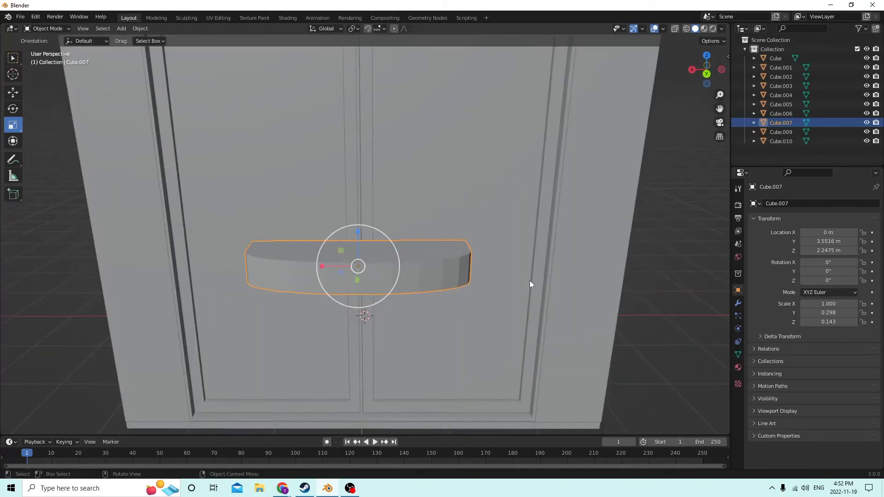
Examine the edges and faces of the curved slab in Edit Mode
key("Tab")
middle_click_drag(530, 282, 560, 289)
key("alt+a")
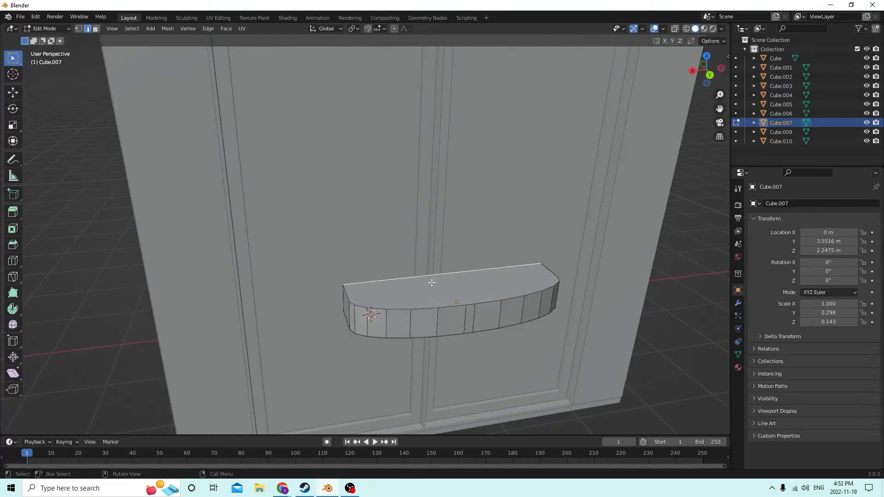
scroll(524, 278, "down", 5)
scroll(518, 281, "up", 2)
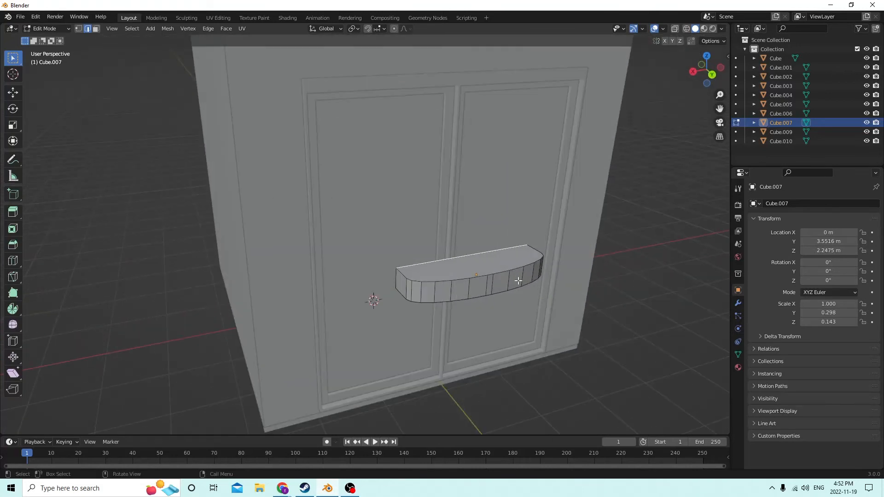
left_click(96, 29)
middle_click_drag(449, 221, 353, 224)
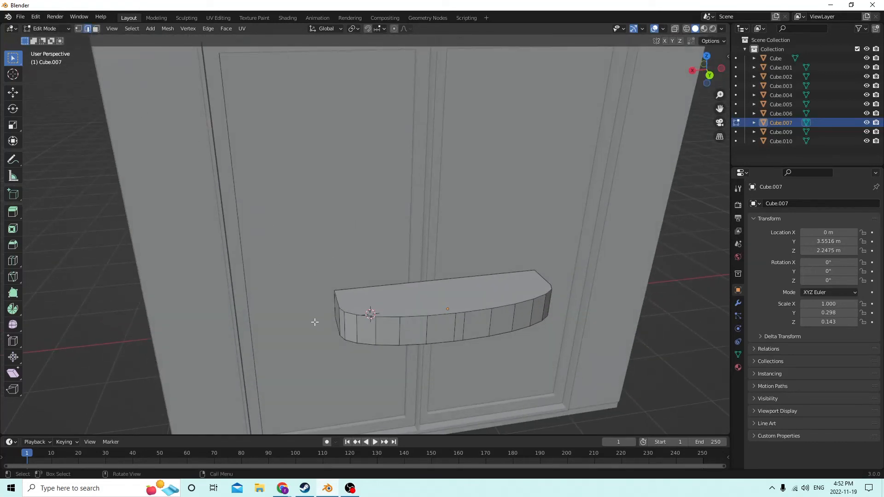
middle_click_drag(336, 296, 445, 285)
scroll(319, 287, "down", 3)
key("Tab")
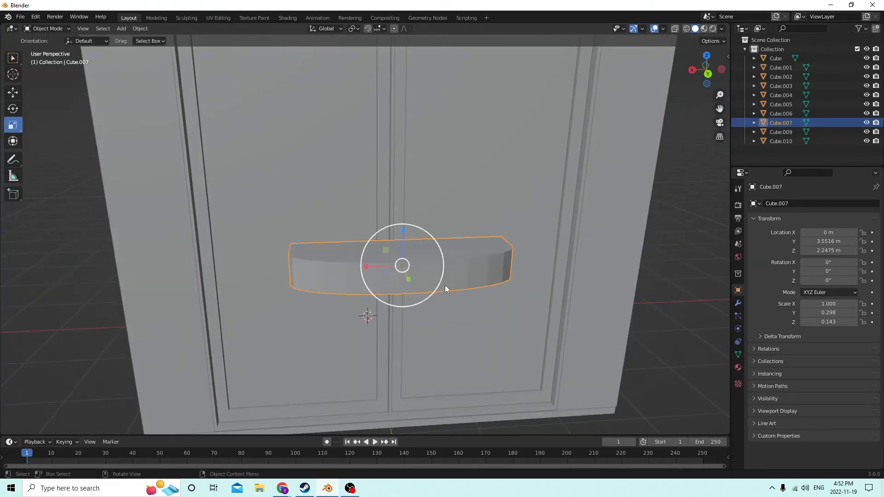
Duplicate the curved slab in place and scale the copy to X 0.775, Y 0.231 and Z 0.176
key("shift+d")
right_click(479, 239)
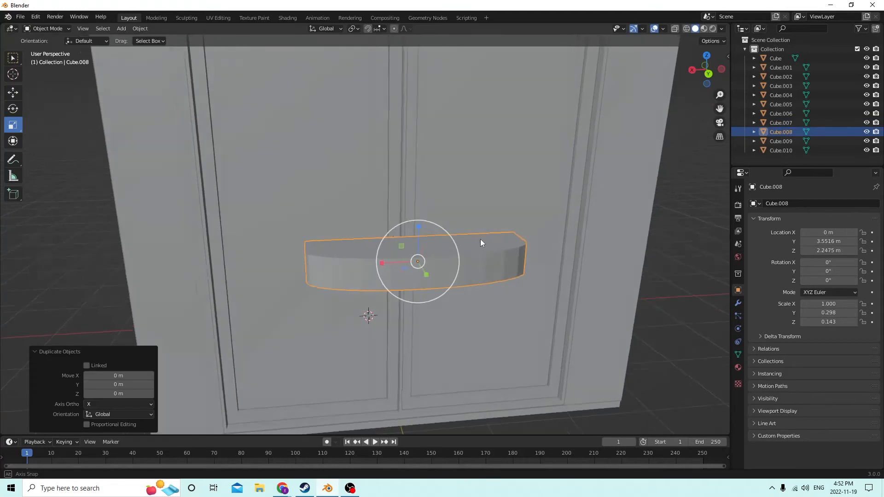
middle_click_drag(479, 239, 672, 269)
key("s")
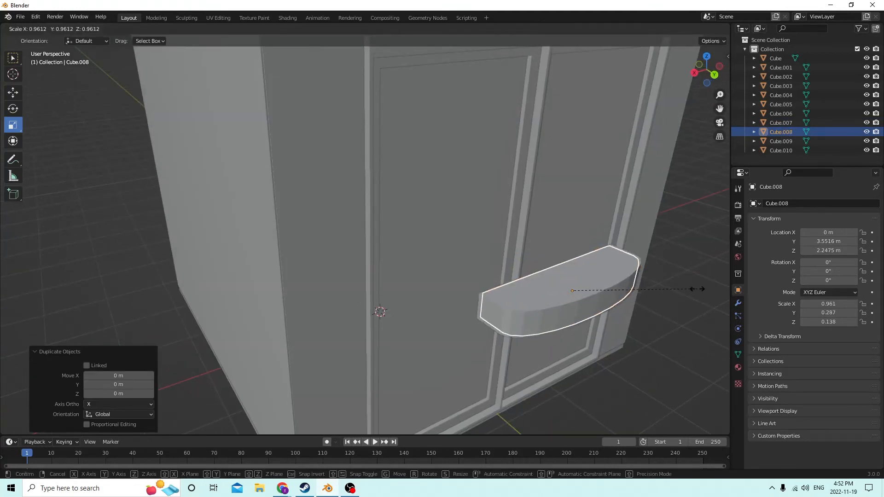
left_click(673, 285)
left_click_drag(578, 260, 579, 252)
middle_click_drag(578, 250, 595, 282)
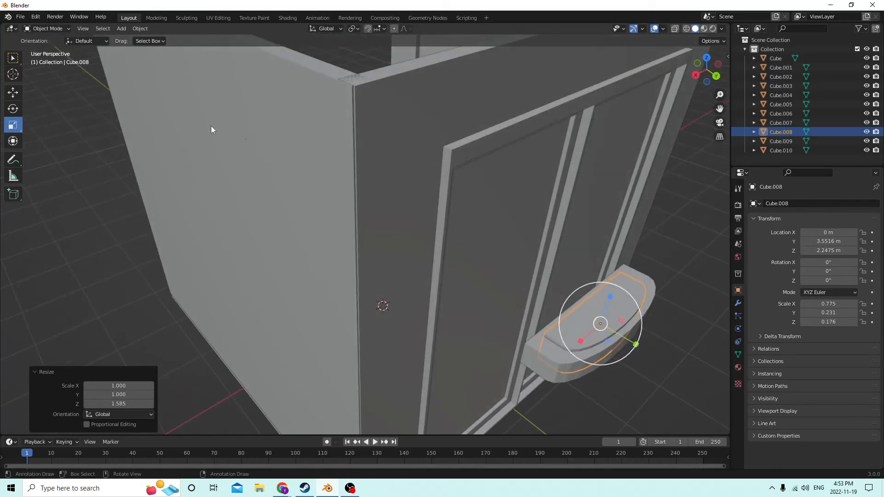
Move the smaller slab copy toward the door to a Y location of 3.4686 m
left_click(13, 92)
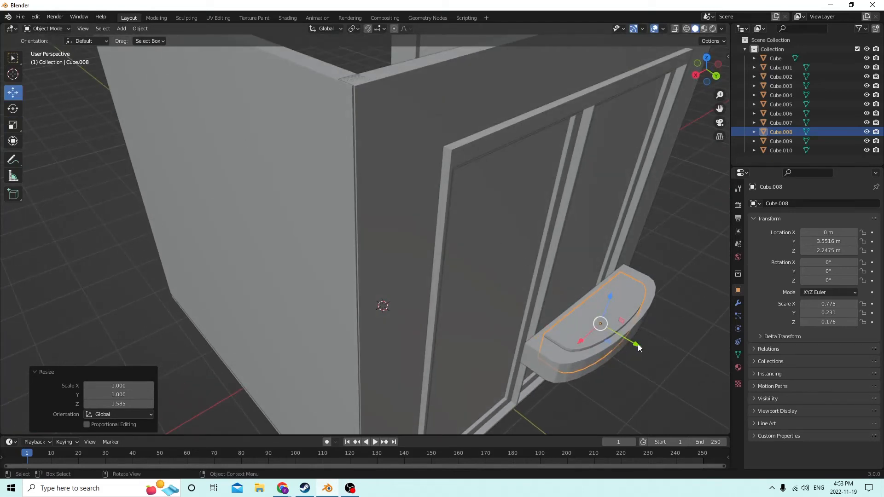
left_click_drag(637, 346, 619, 339)
scroll(614, 338, "up", 3)
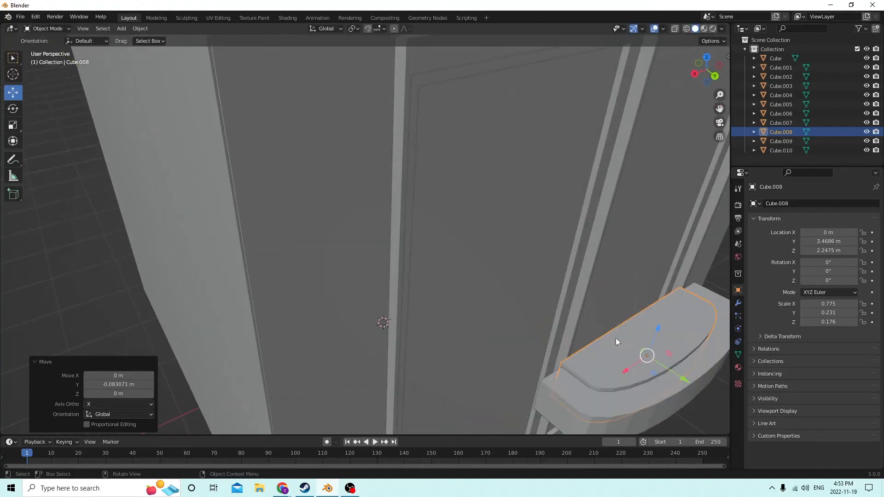
Select the smaller slab copy and the larger curved slab, and cut the copy out with a Bool Tool difference
scroll(619, 331, "down", 3)
left_click(548, 303, "shift")
middle_click_drag(514, 292, 442, 253)
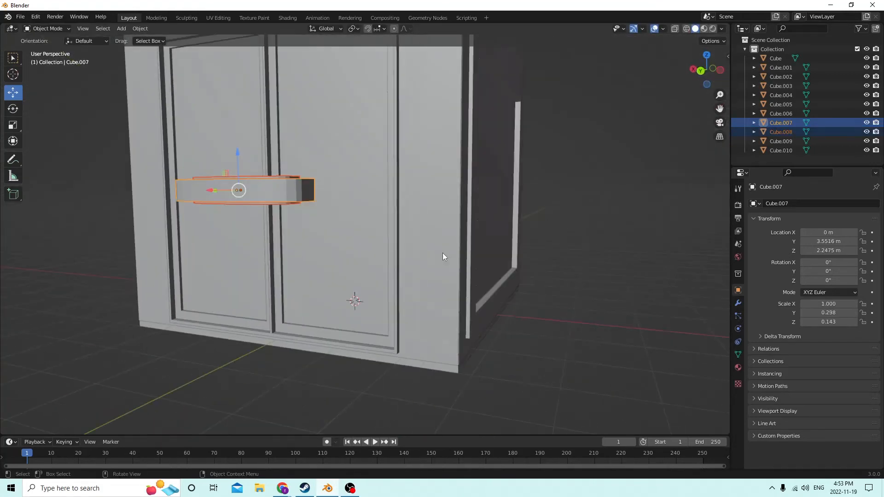
left_click(139, 29)
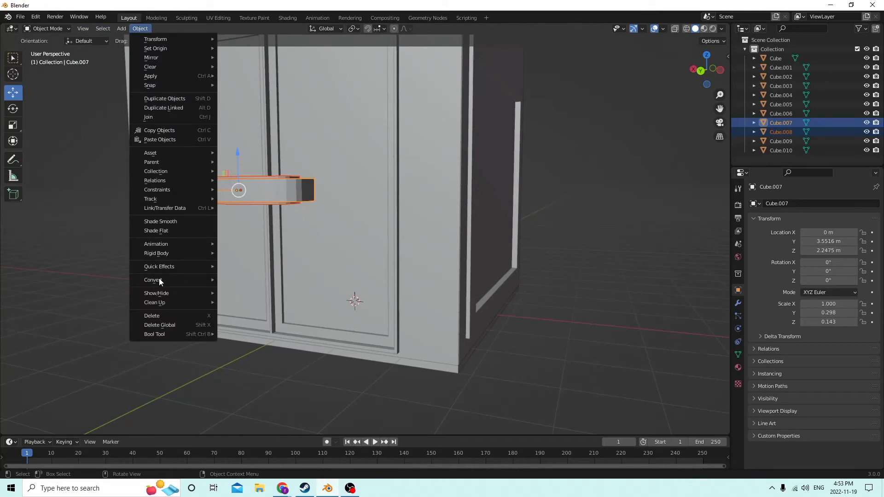
mouse_move(151, 333)
left_click(233, 343)
middle_click_drag(211, 273, 267, 304)
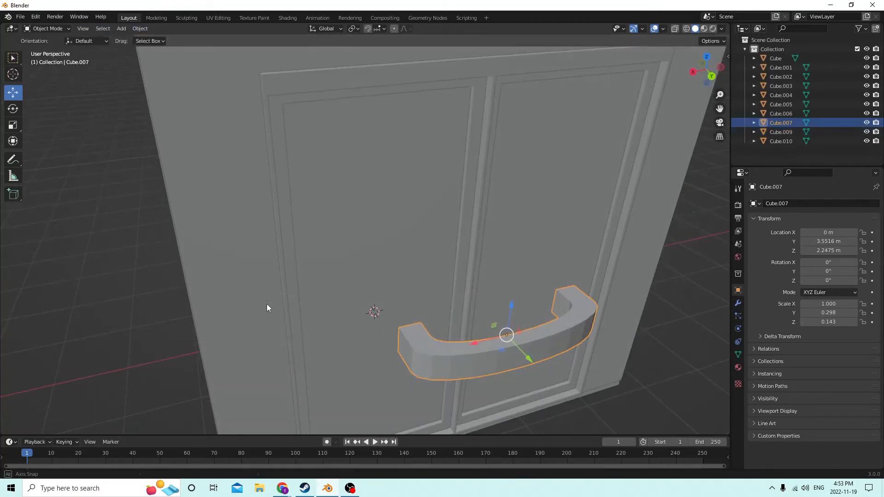
Enter Edit Mode on the curved handle and select the inner and outer edge paths around its upper face
scroll(267, 304, "up", 2)
middle_click_drag(255, 273, 236, 249)
middle_click_drag(291, 249, 310, 270)
key("Tab")
scroll(340, 269, "up", 2)
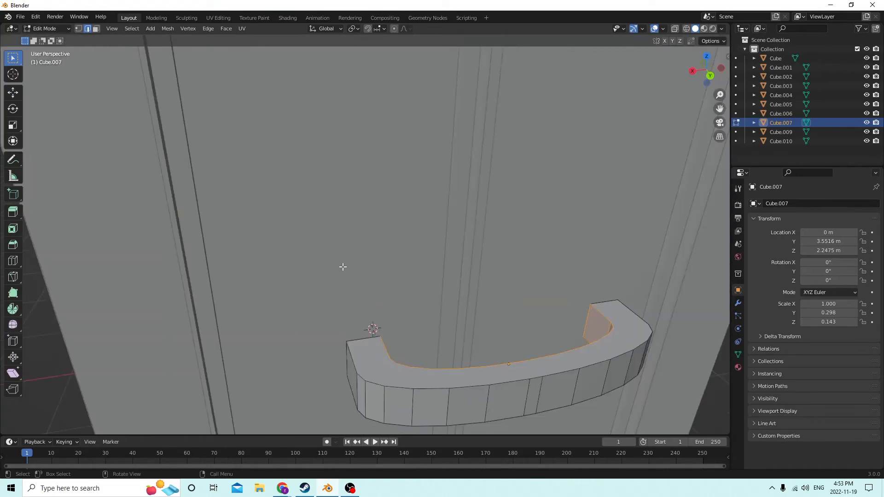
left_click(595, 309)
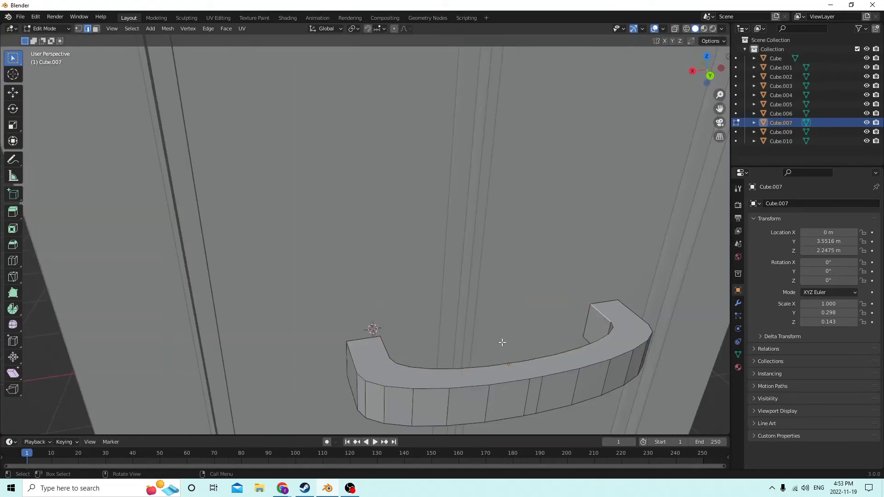
left_click(383, 342, "ctrl")
left_click(349, 350, "shift")
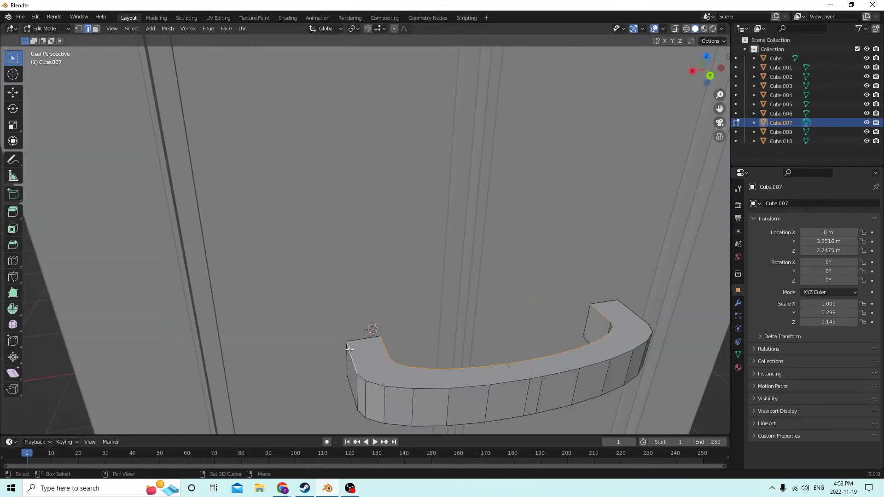
middle_click_drag(349, 341, 337, 332)
left_click(564, 285, "ctrl")
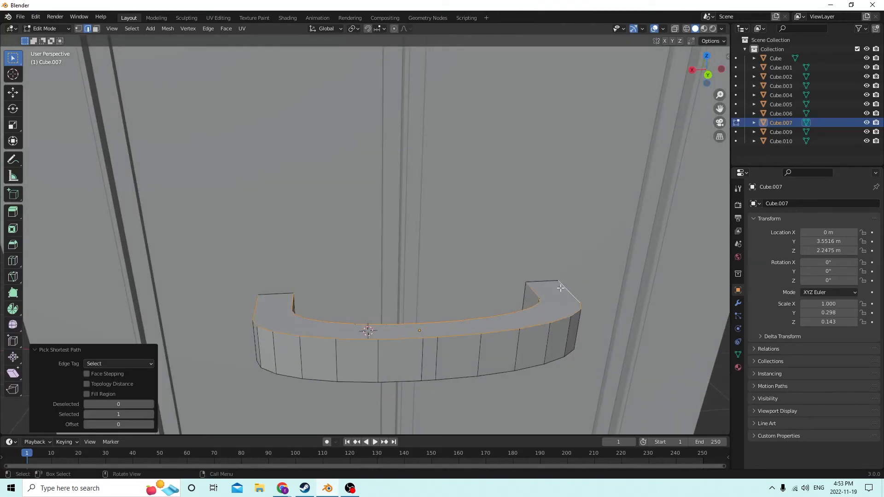
Add the handle's lower outer edge path to the selection, bevel all selected edges slightly with 6 segments, and return to Object Mode
middle_click_drag(563, 285, 564, 236)
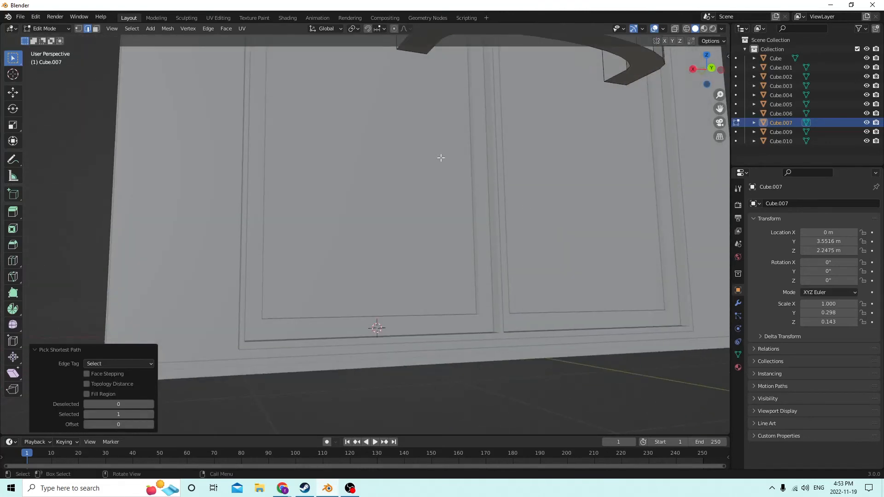
scroll(440, 158, "down", 3)
left_click(390, 100, "shift")
middle_click_drag(371, 99, 394, 82)
left_click(376, 86, "ctrl")
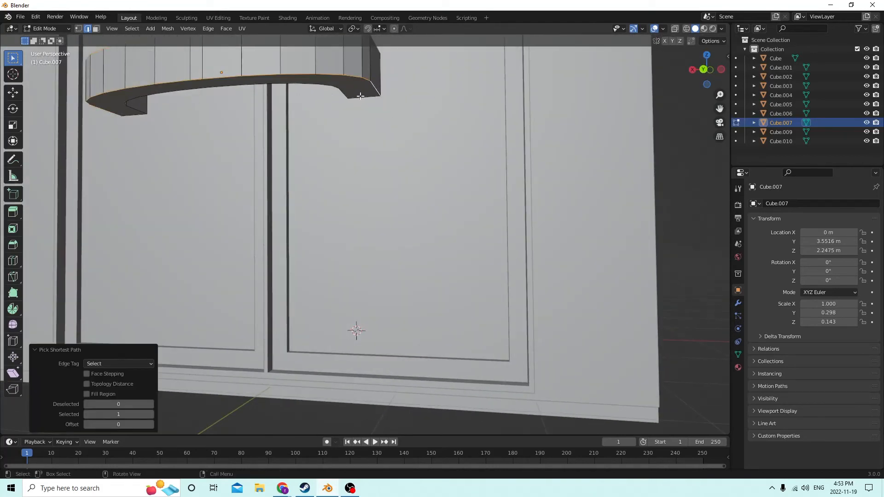
middle_click_drag(341, 93, 335, 142)
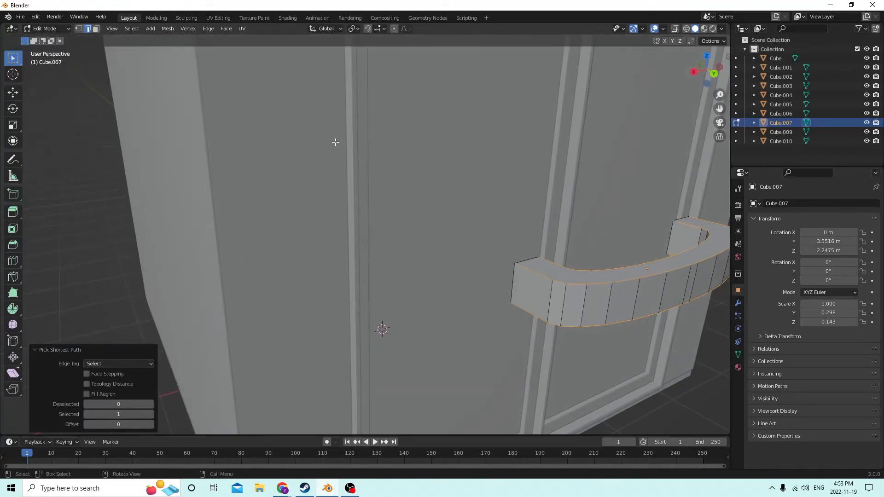
key("ctrl+b")
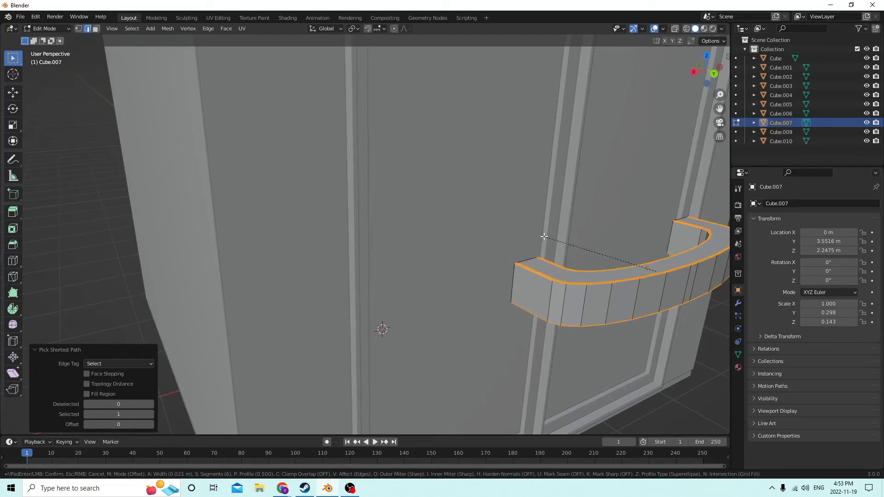
left_click(540, 235)
middle_click_drag(513, 211, 159, 101)
key("Tab")
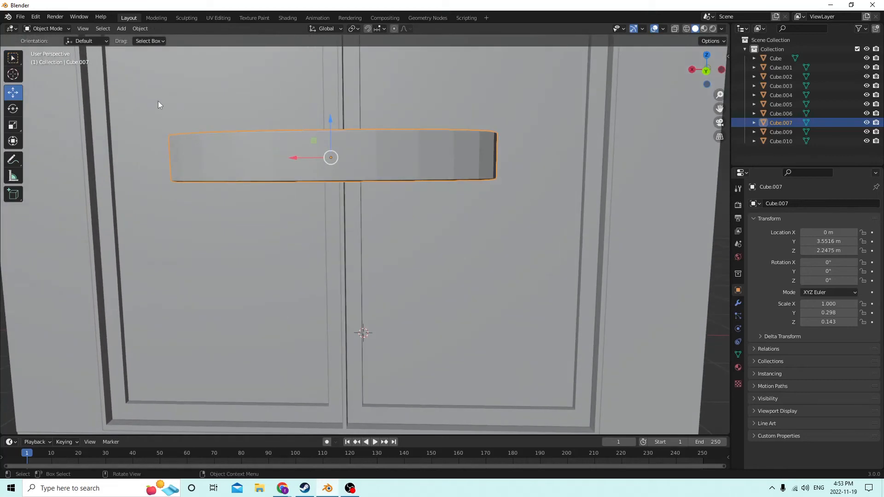
Slim the door handle by scaling it to Y 0.150 and Z 0.055
left_click(14, 125)
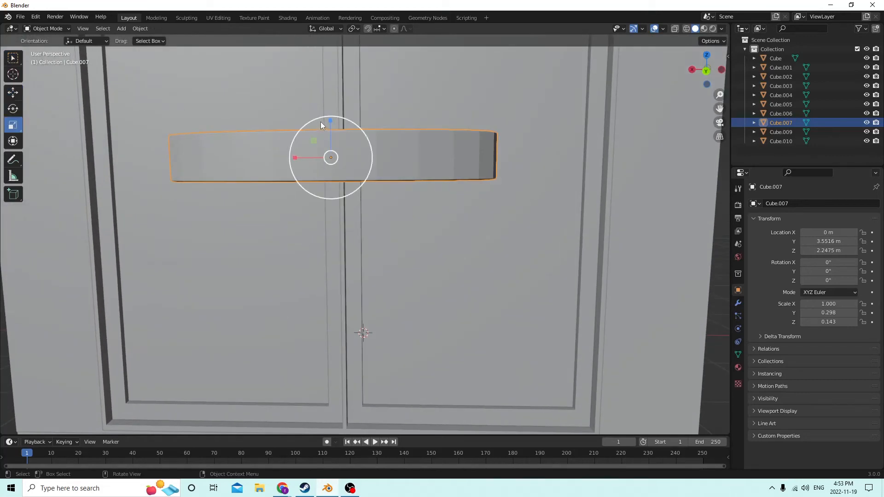
left_click_drag(330, 121, 331, 143)
middle_click_drag(331, 144, 289, 171)
left_click_drag(59, 314, 77, 305)
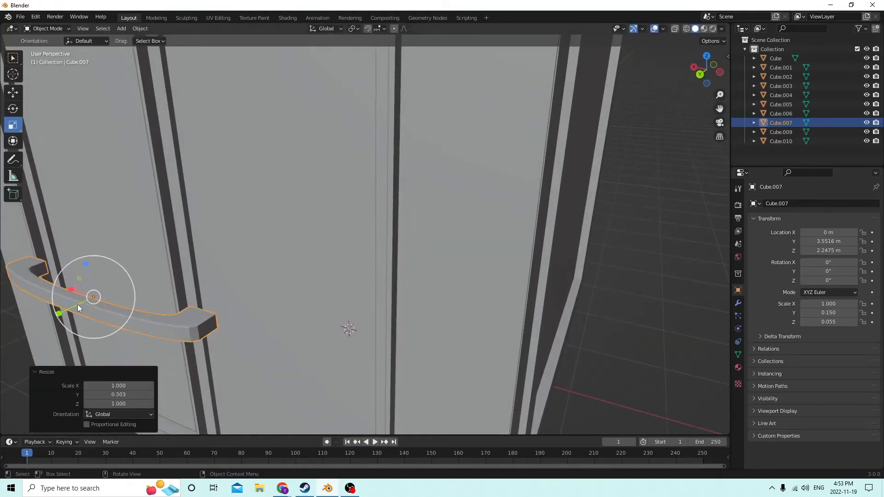
middle_click_drag(78, 304, 337, 238)
Move the handle onto one door leaf at X 0.91188 m and back against the door at Y 2.8448 m
left_click(14, 94)
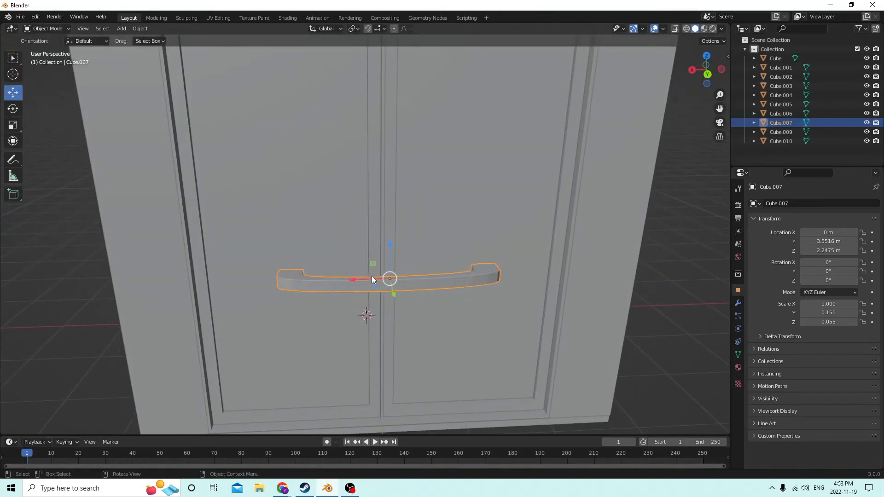
left_click_drag(371, 280, 250, 275)
middle_click_drag(249, 275, 518, 290)
left_click_drag(633, 304, 550, 318)
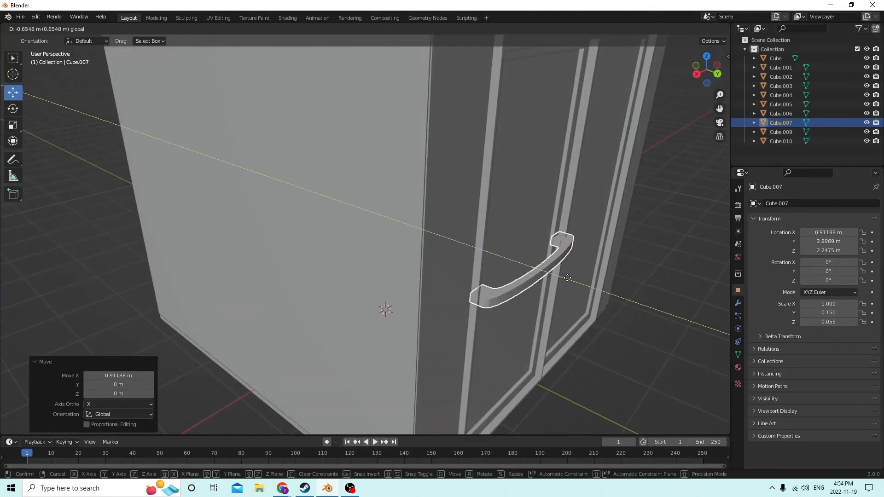
middle_click_drag(550, 318, 497, 260)
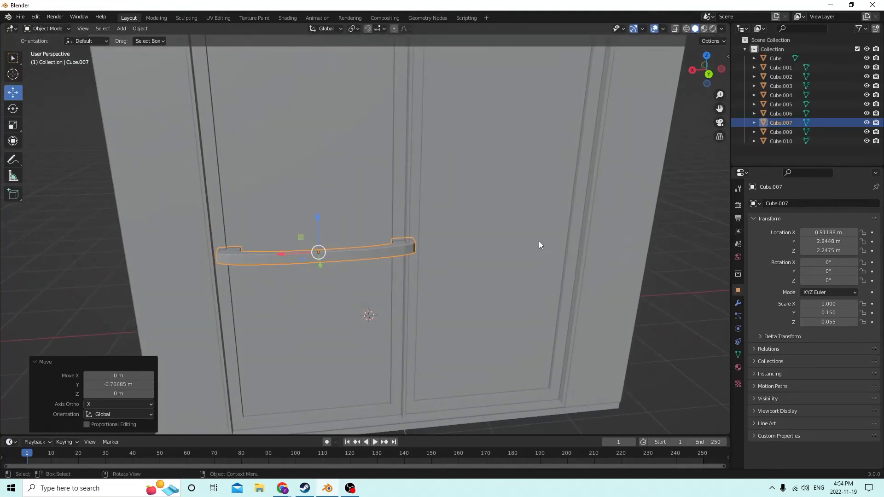
Fit the handle to the door leaf's width with an X scale of 0.942 and an X location of 0.97206 m
left_click(13, 125)
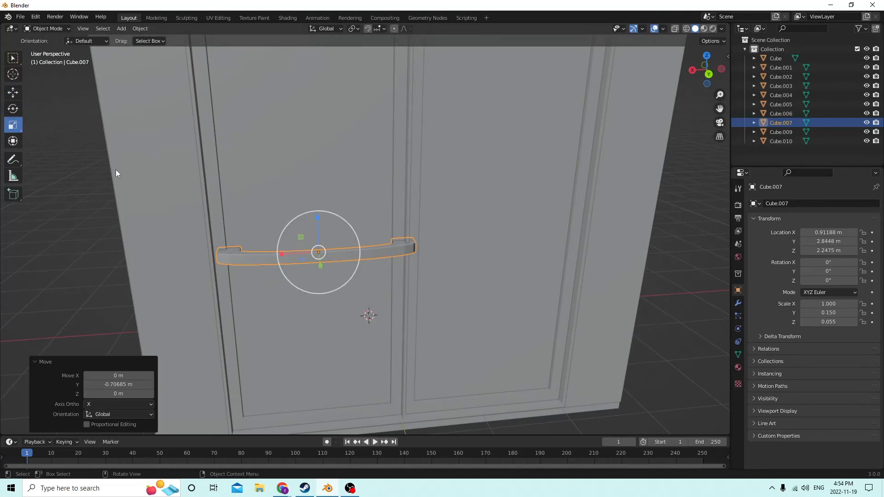
left_click_drag(281, 252, 272, 254)
left_click(17, 94)
left_click(13, 125)
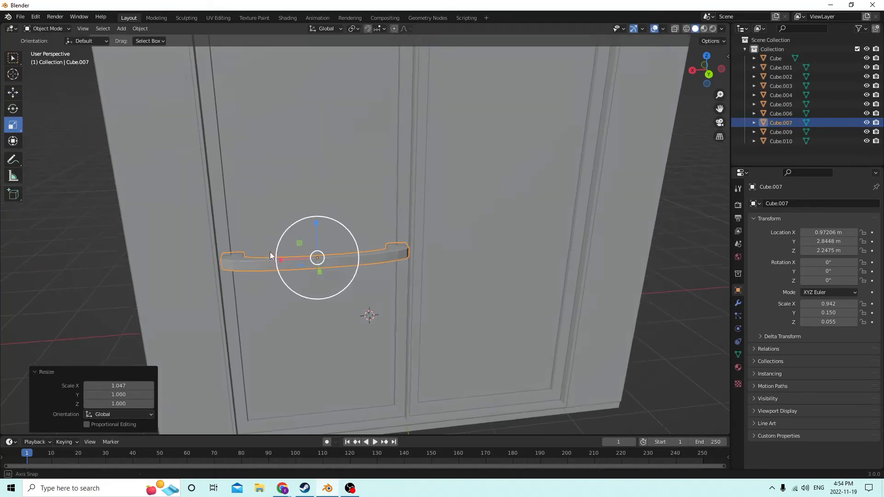
Pull the handle slightly out from the door to a Y location of 2.8958 m
middle_click_drag(272, 253, 305, 273)
left_click(13, 93)
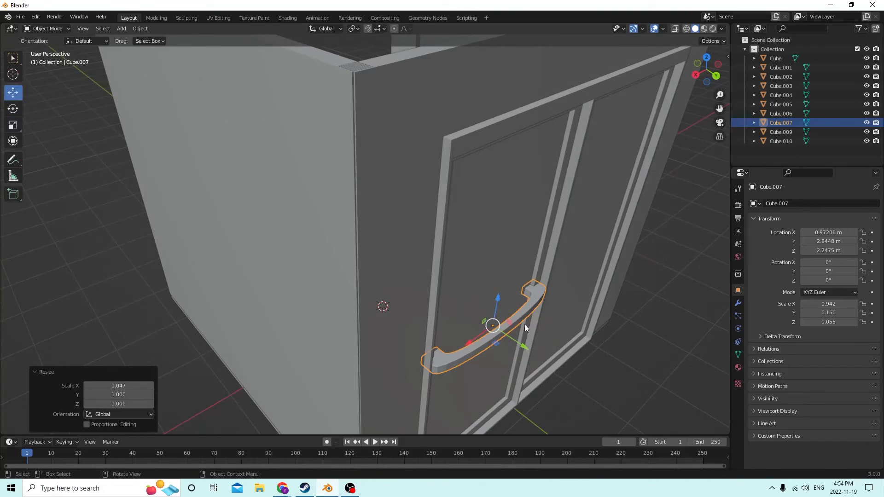
left_click_drag(525, 347, 532, 348)
middle_click_drag(532, 349, 443, 315)
Duplicate the handle in place and mirror the copy's position to the other door leaf at X -0.97206 m
key("shift+d")
right_click(503, 294)
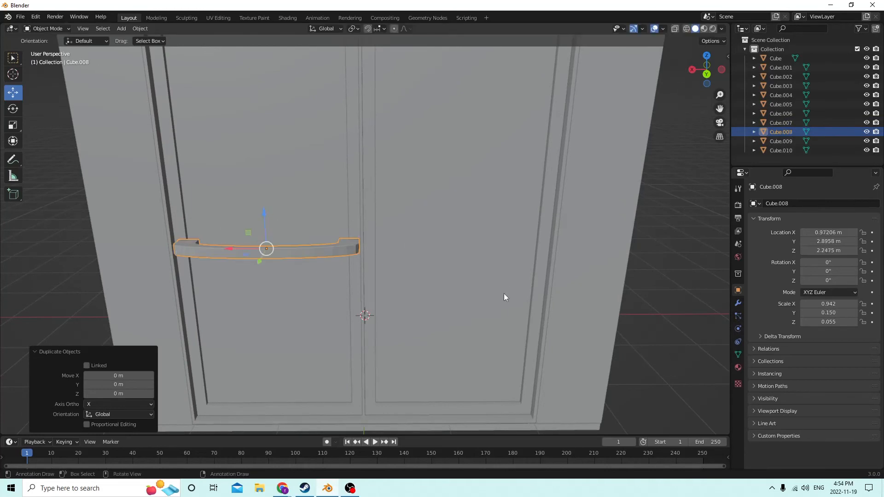
left_click(811, 233)
key("Home")
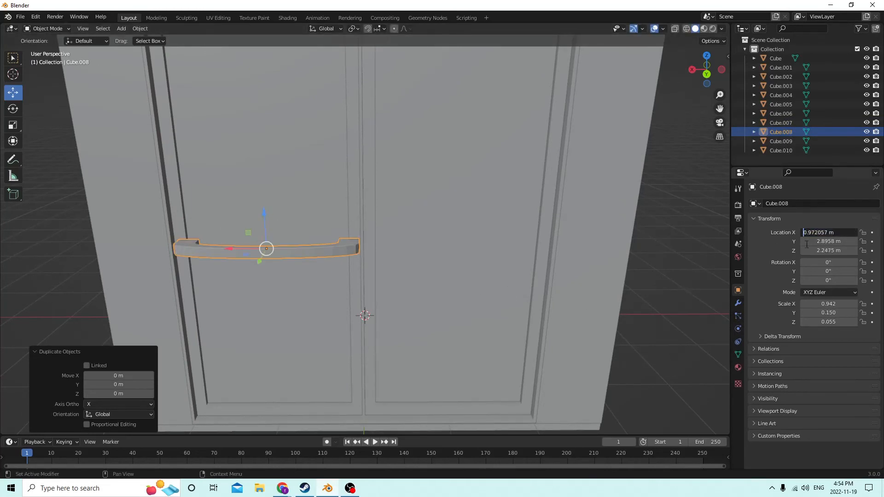
type("-")
key("Return")
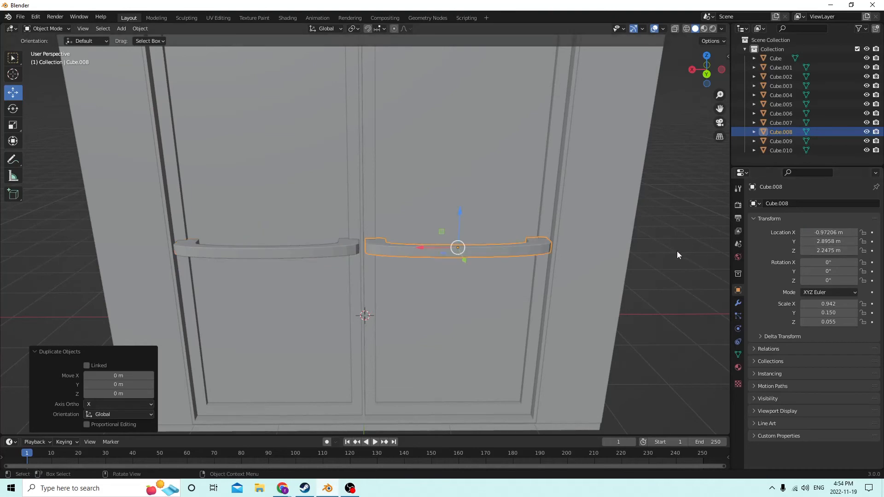
Join the duplicated handle and its inset panel to their door leaf as a single object
left_click(532, 248)
scroll(515, 246, "down", 3)
middle_click_drag(485, 232, 469, 242)
scroll(469, 245, "up", 4)
left_click(357, 300)
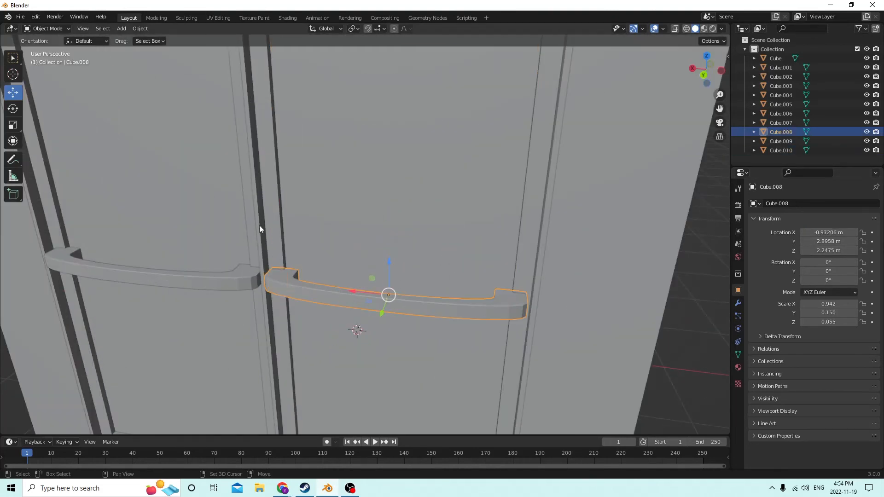
left_click(277, 223, "shift")
left_click(453, 246)
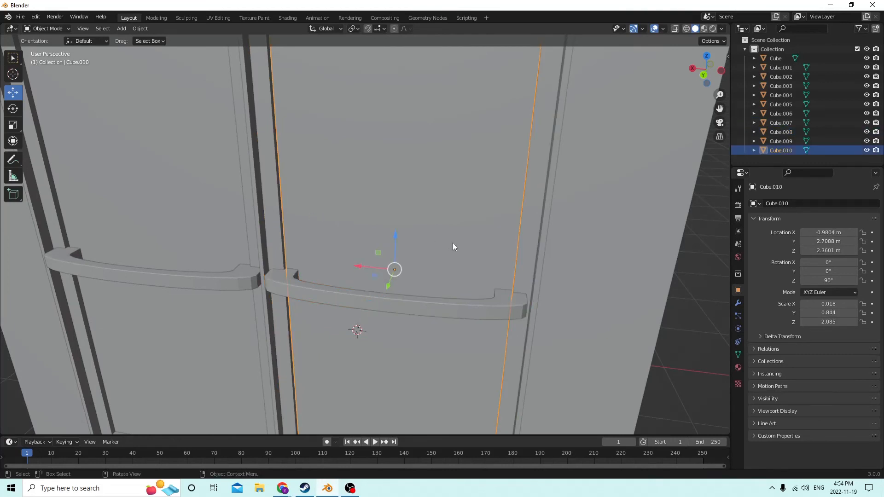
left_click(453, 310, "shift")
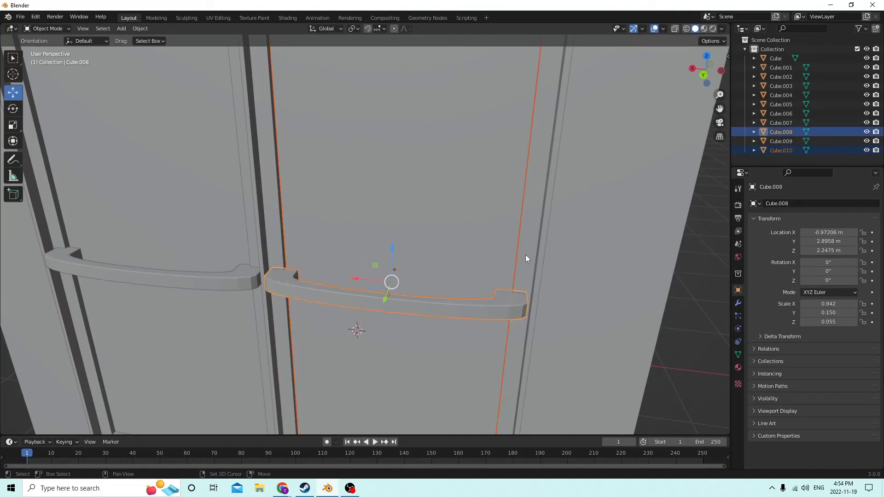
left_click(525, 255, "shift")
key("ctrl+j")
Join the original handle and the other inset panel to the remaining door leaf
middle_click_drag(522, 255, 343, 265)
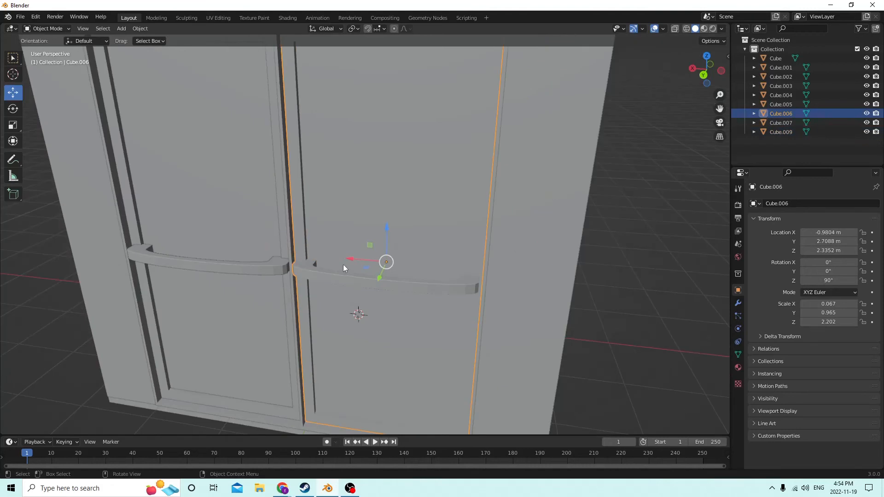
left_click(227, 268)
left_click(183, 209, "shift")
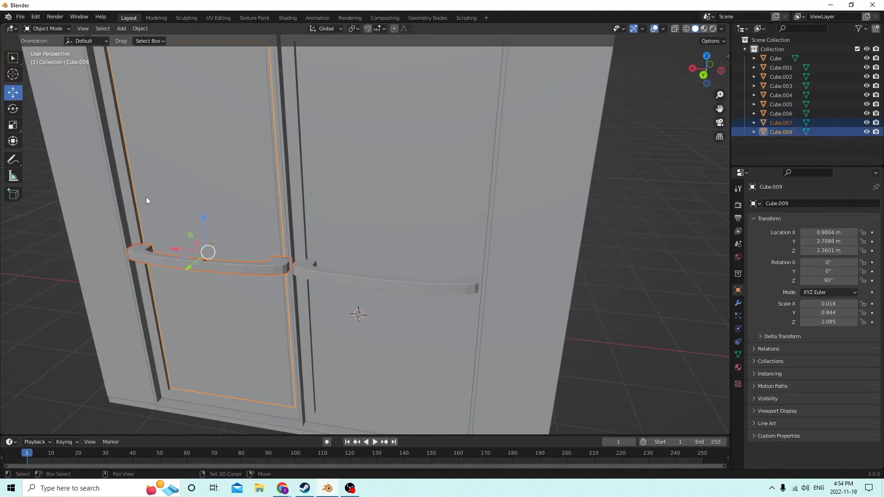
left_click(129, 196, "shift")
key("ctrl+j")
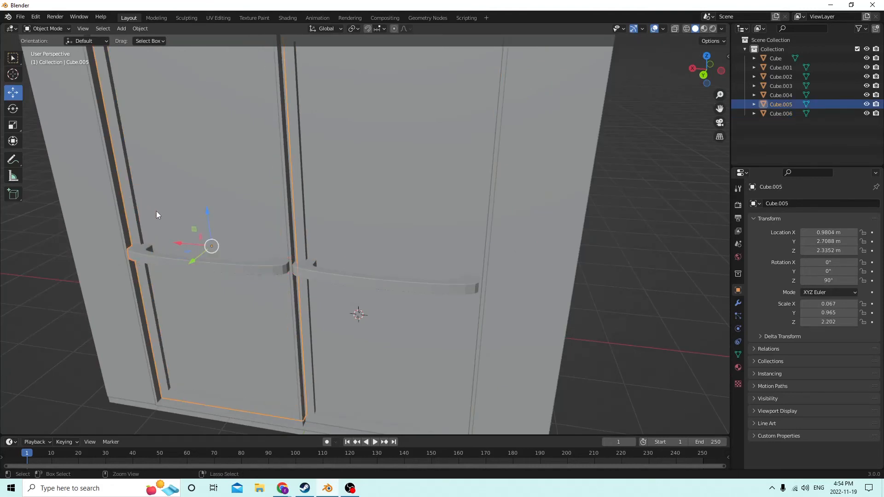
Test-move the joined door leaf with the original handle outward along Y and cancel the move
scroll(202, 227, "down", 4)
middle_click_drag(202, 227, 504, 316)
left_click_drag(478, 306, 578, 367)
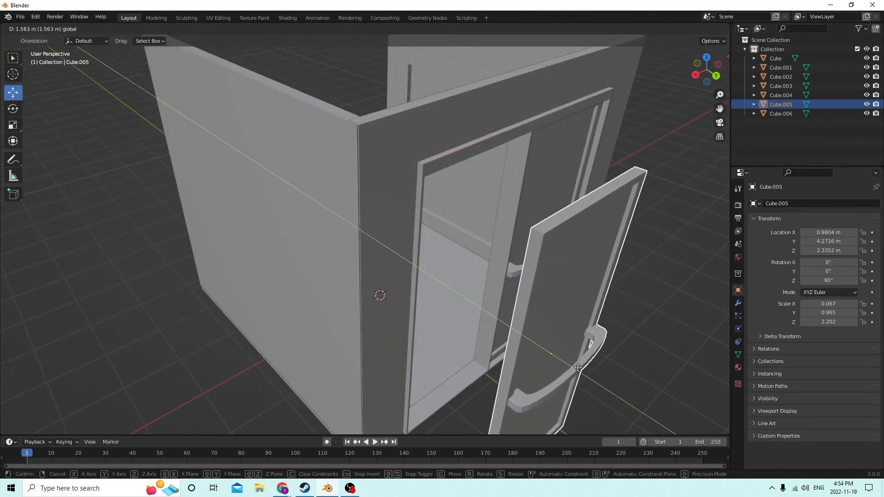
right_click(578, 368)
Duplicate the floor slab in place and raise the copy to Z 5.4018 m as the room's ceiling
middle_click_drag(575, 366, 388, 359)
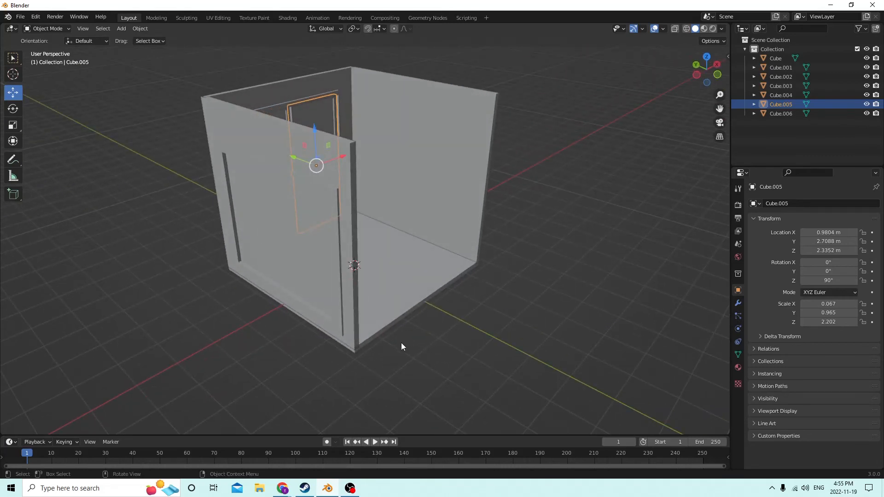
scroll(404, 340, "down", 2)
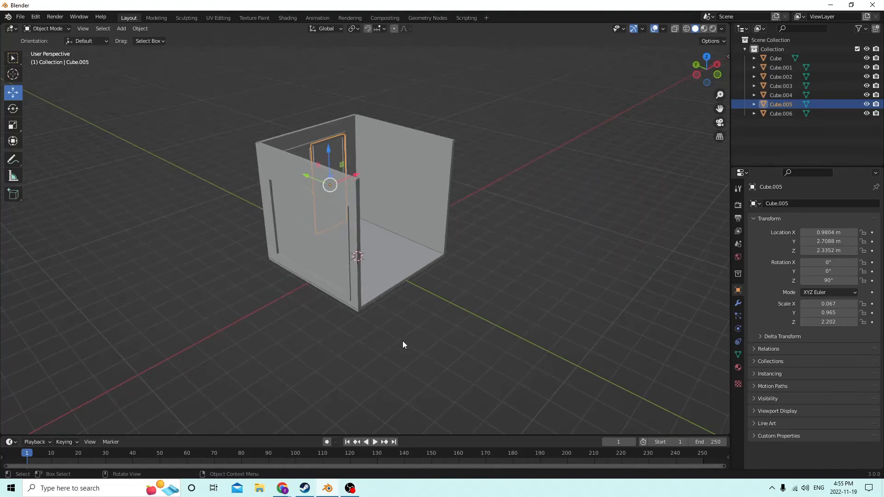
middle_click_drag(403, 341, 547, 306)
scroll(414, 352, "up", 2)
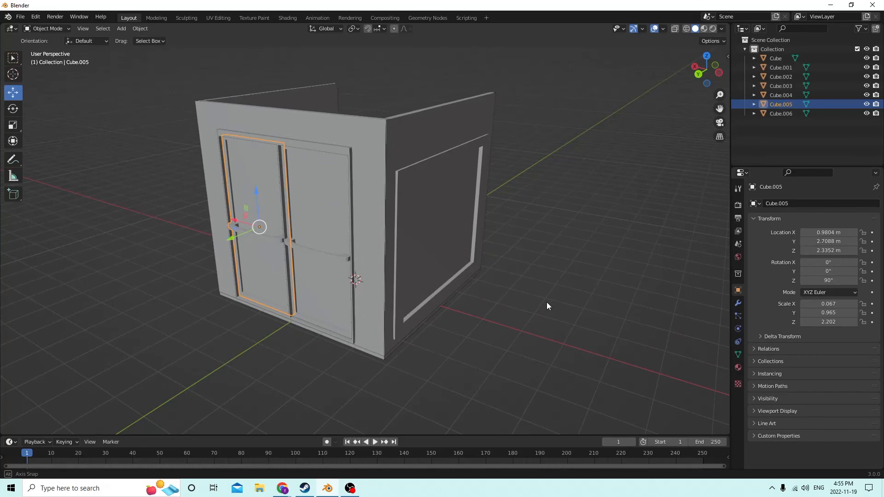
middle_click_drag(547, 306, 581, 312)
middle_click_drag(461, 302, 369, 337)
left_click(336, 250)
middle_click_drag(336, 250, 379, 204)
key("shift+d")
key("Escape")
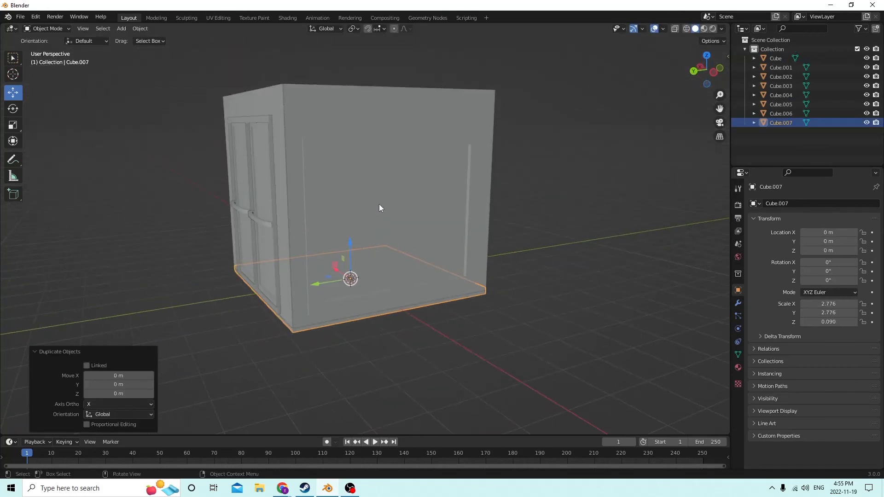
left_click_drag(348, 242, 324, 53)
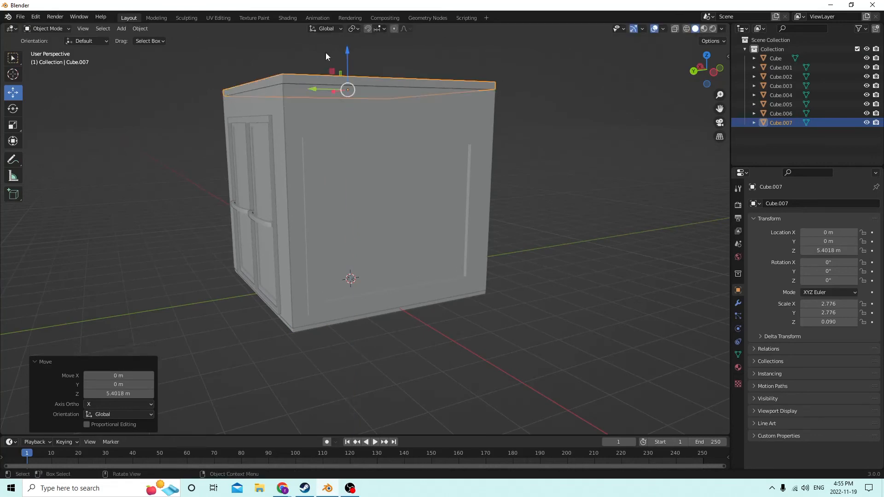
Try scaling the ceiling slab up to 3.102 in X and Y so it overhangs the walls, and undo the scaling
middle_click_drag(325, 52, 548, 201)
key("s")
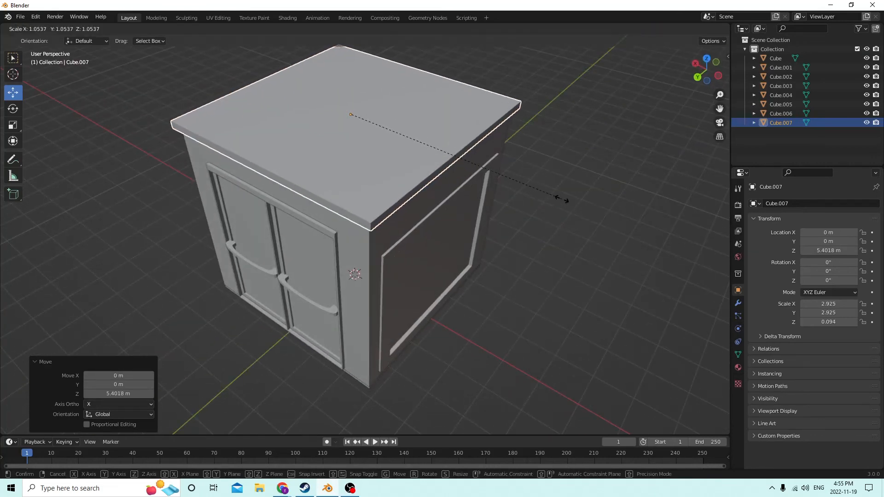
middle_click_drag(573, 199, 433, 165)
left_click(369, 137)
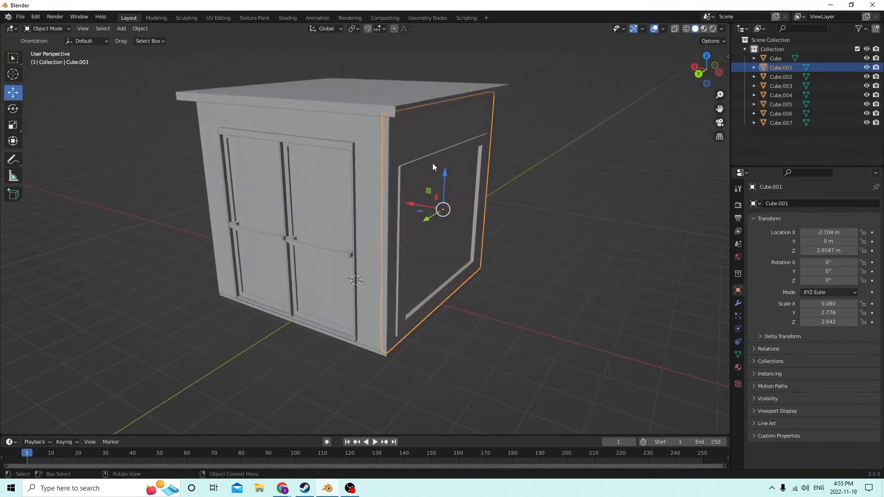
left_click(36, 16)
left_click(51, 28)
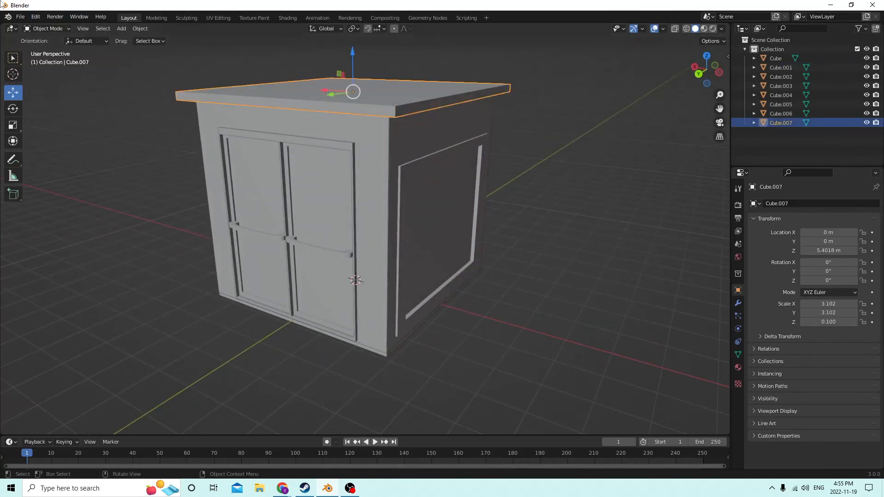
left_click(36, 17)
left_click(46, 26)
Switch the viewport to Material Preview shading and show the material settings of the ceiling slab
middle_click_drag(145, 74, 276, 144)
scroll(546, 228, "up", 2)
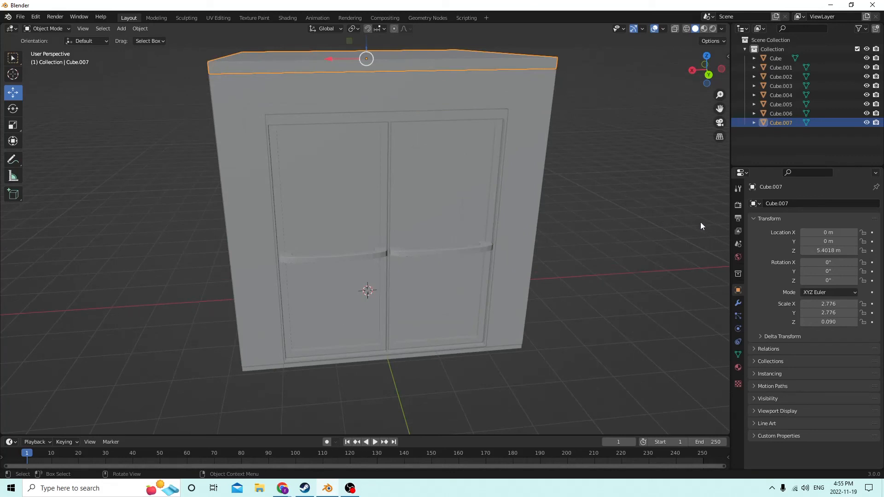
scroll(700, 226, "up", 2)
scroll(639, 159, "down", 5)
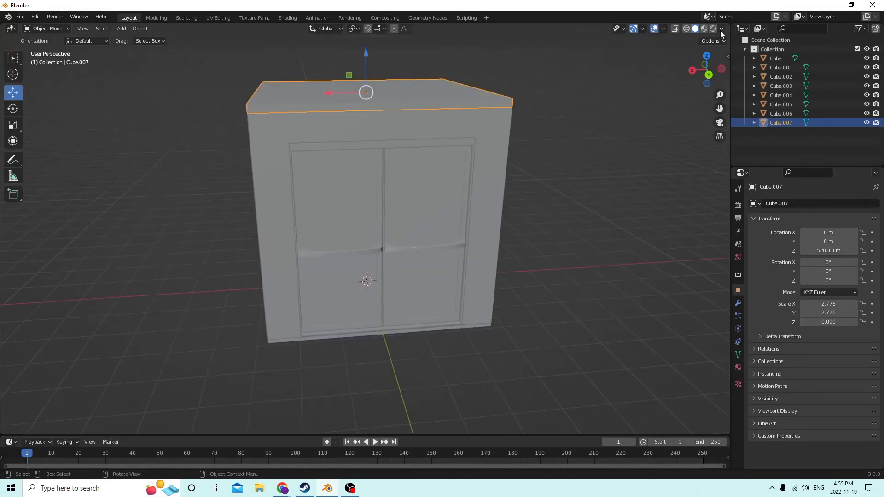
left_click(703, 29)
scroll(600, 224, "up", 4)
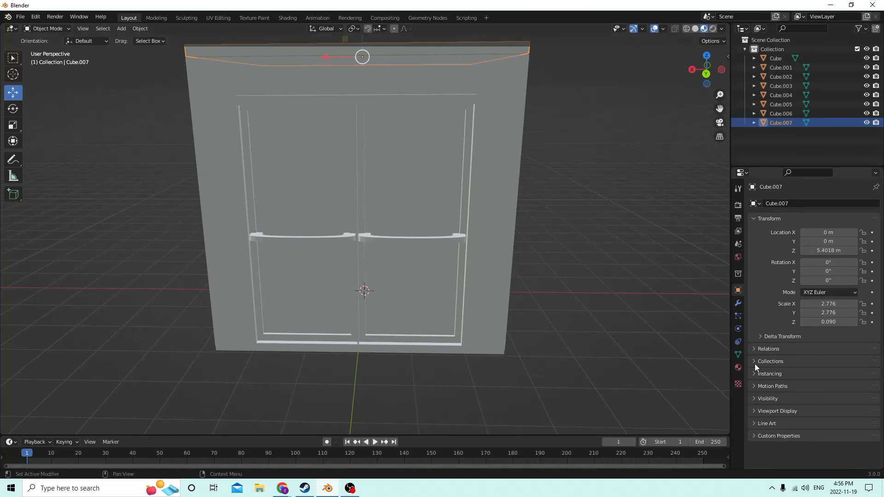
left_click(738, 367)
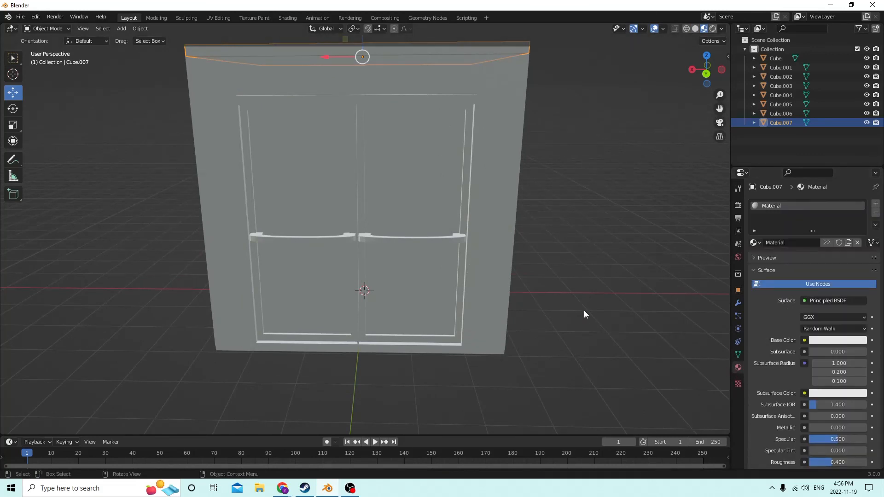
Select the right-hand door leaf and open its mesh in Edit Mode with none of its geometry selected
scroll(583, 310, "up", 3)
scroll(575, 304, "down", 2)
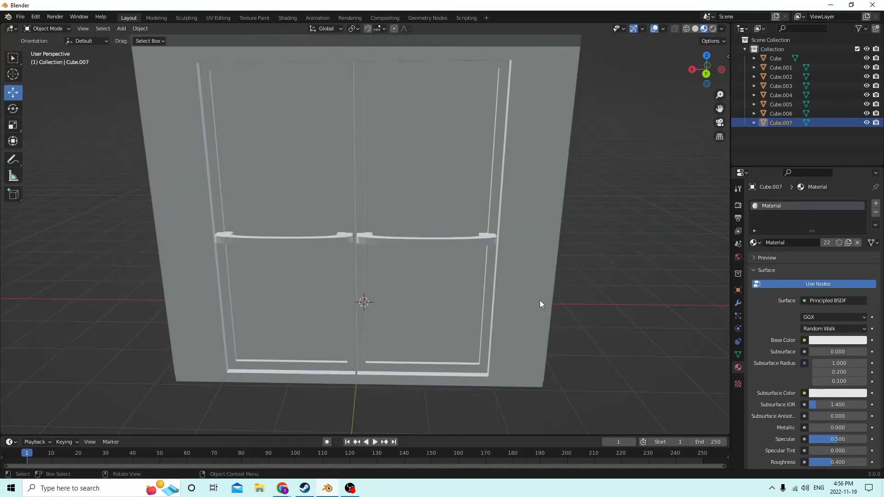
left_click(455, 260)
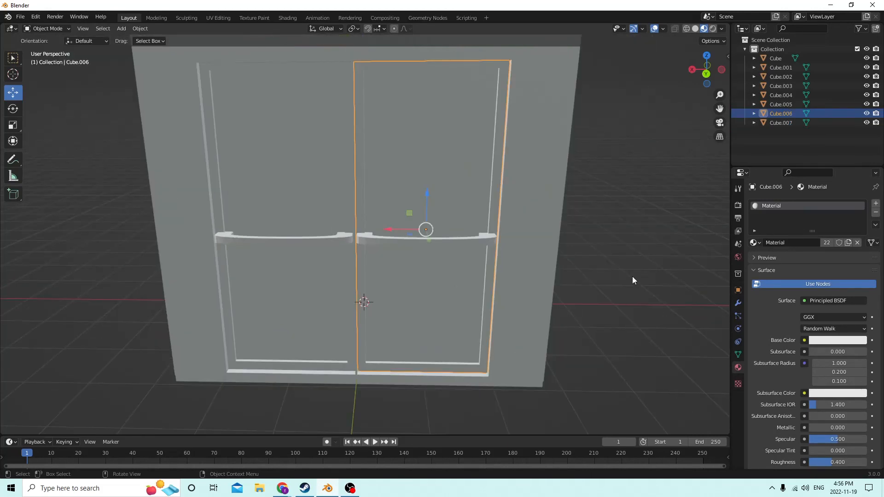
key("Tab")
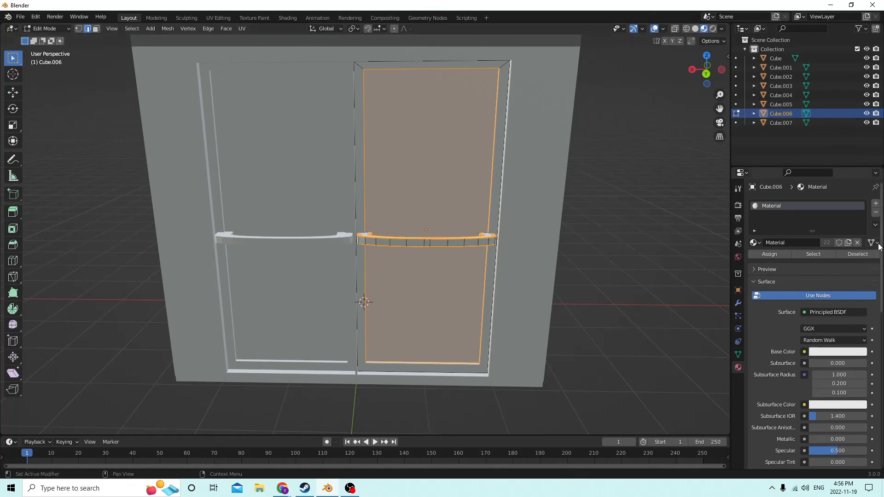
key("Tab")
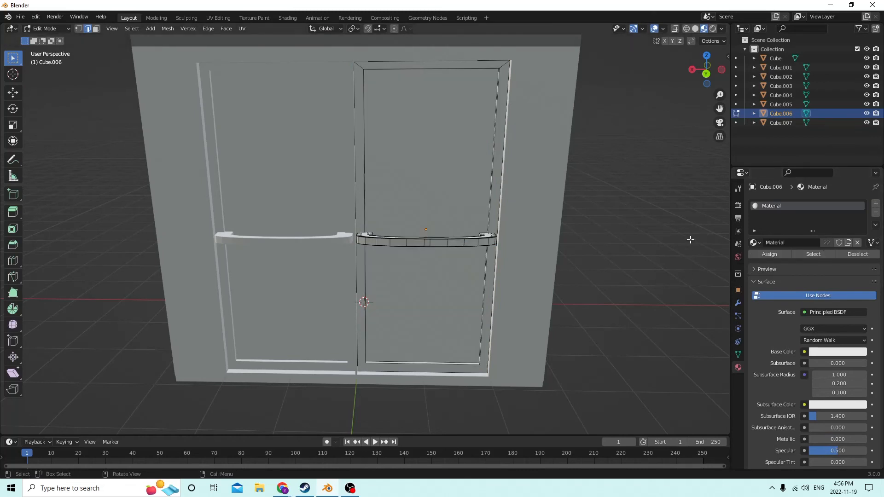
left_click(496, 145)
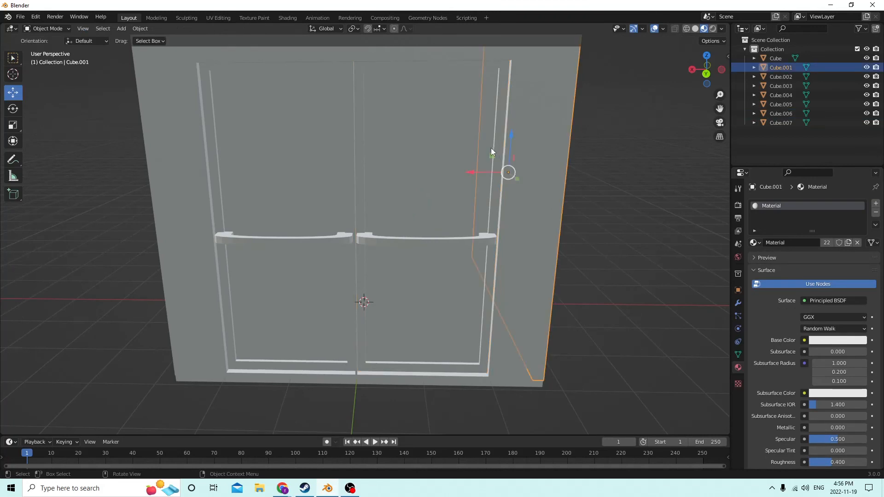
left_click(491, 148)
key("Tab")
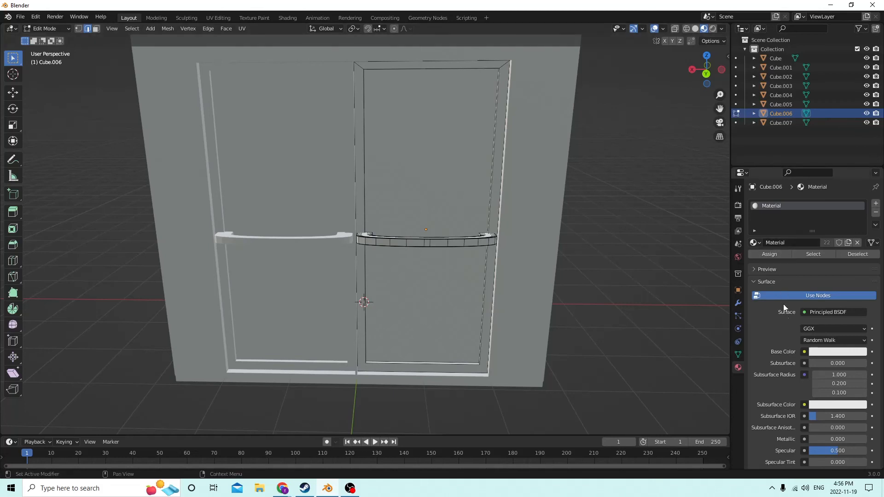
Try a dark grey base color with a value of 0.099 on the material shared by the room's parts
left_click(823, 353)
left_click_drag(859, 226, 858, 264)
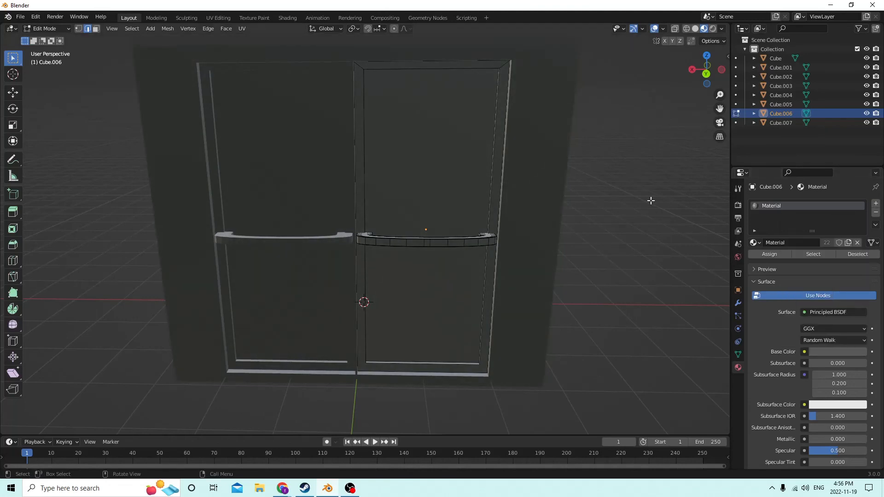
mouse_move(651, 199)
middle_mouse_down()
mouse_move(598, 213)
mouse_move(584, 231)
mouse_move(617, 199)
mouse_move(644, 194)
middle_mouse_up()
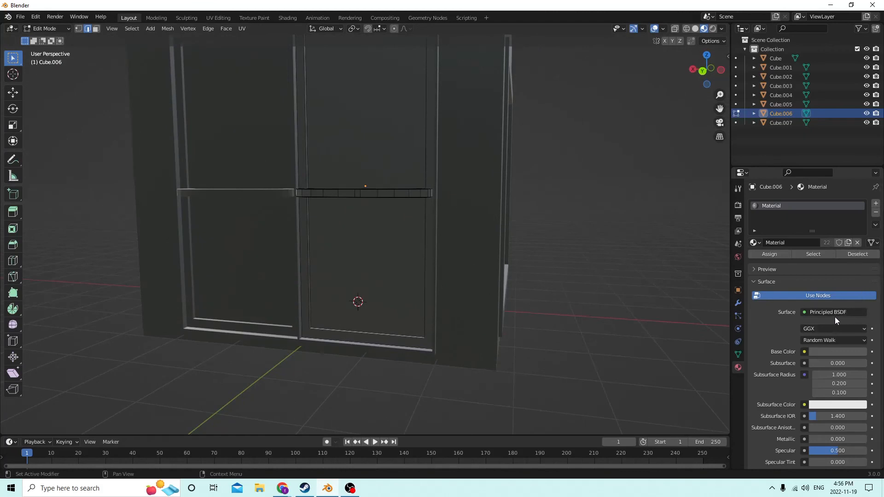
Brighten the shared material's base color to a value of 0.883 and shift its hue to a light yellow
left_click(825, 352)
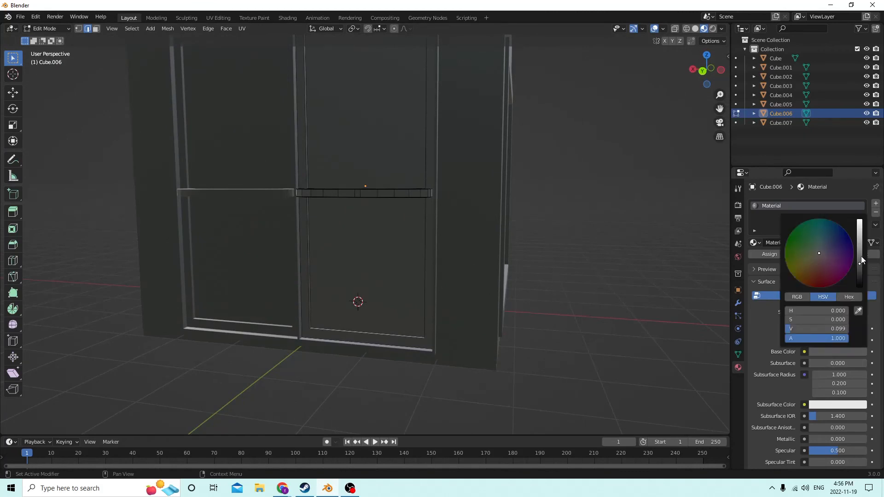
left_click_drag(859, 267, 858, 222)
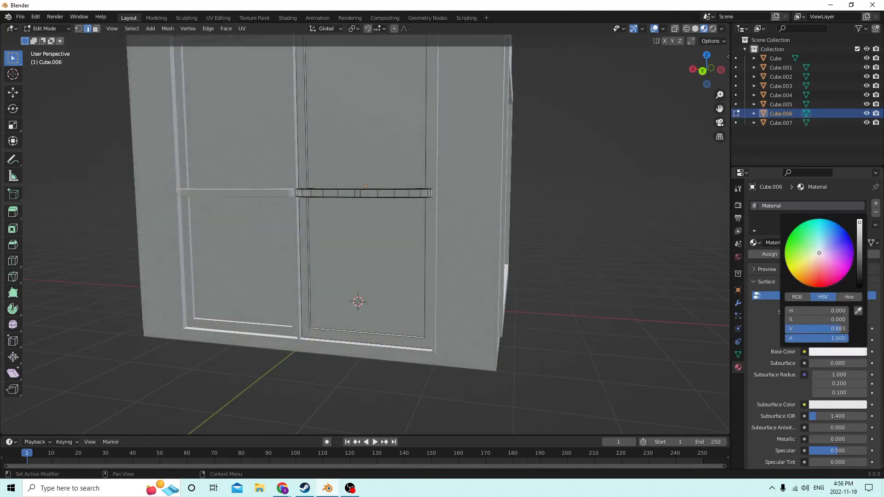
left_click_drag(815, 251, 793, 269)
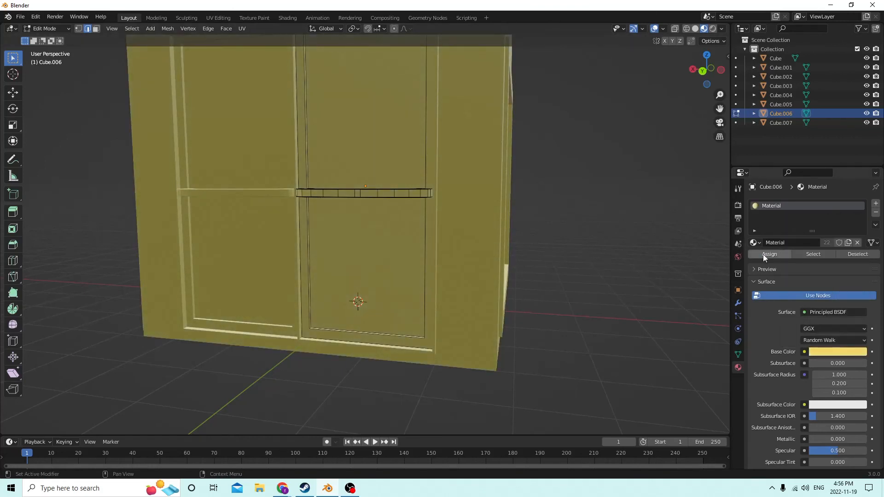
middle_click_drag(636, 232, 625, 249)
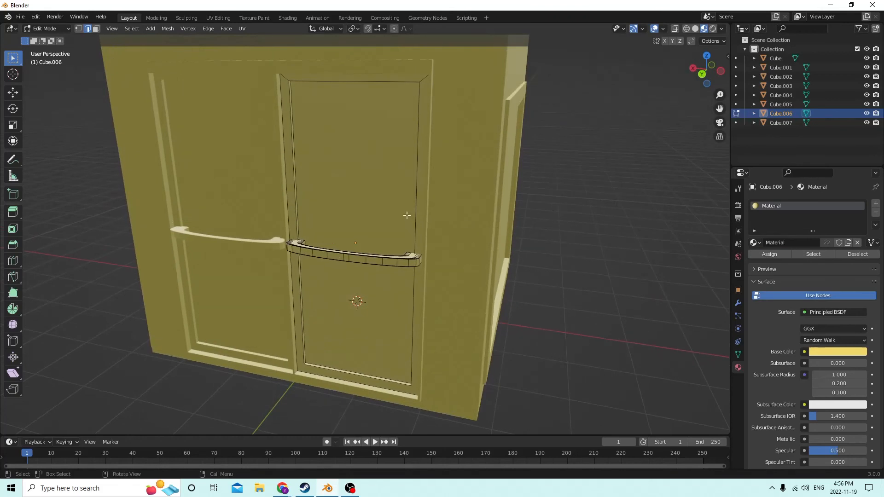
Add a second material with a grey base color of value 0.168 and assign it to the door leaf's outer frame
scroll(440, 215, "up", 2)
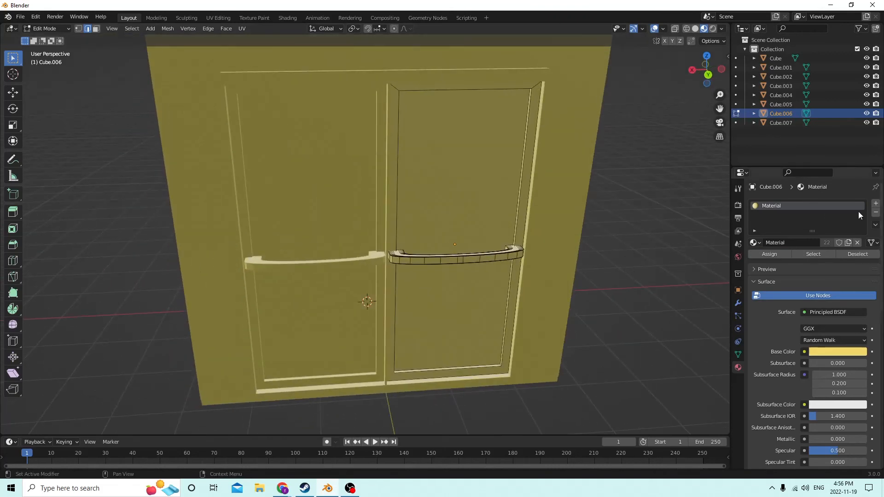
left_click(875, 203)
left_click(810, 259)
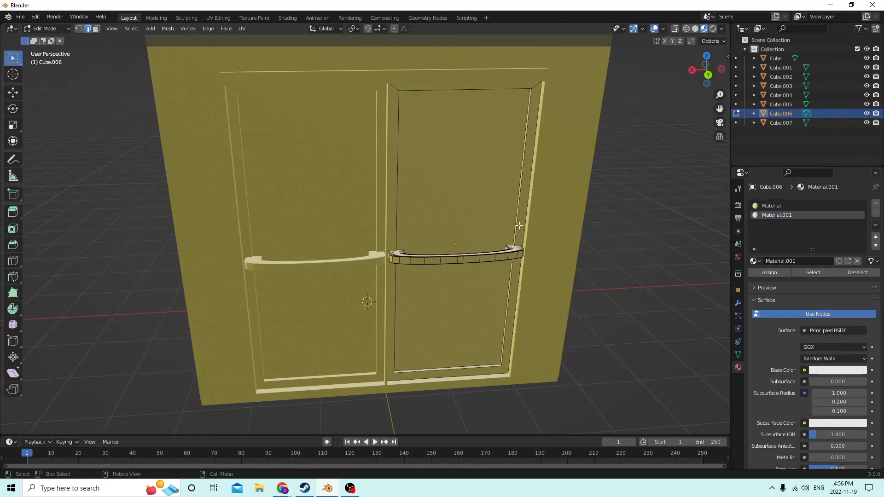
key("l")
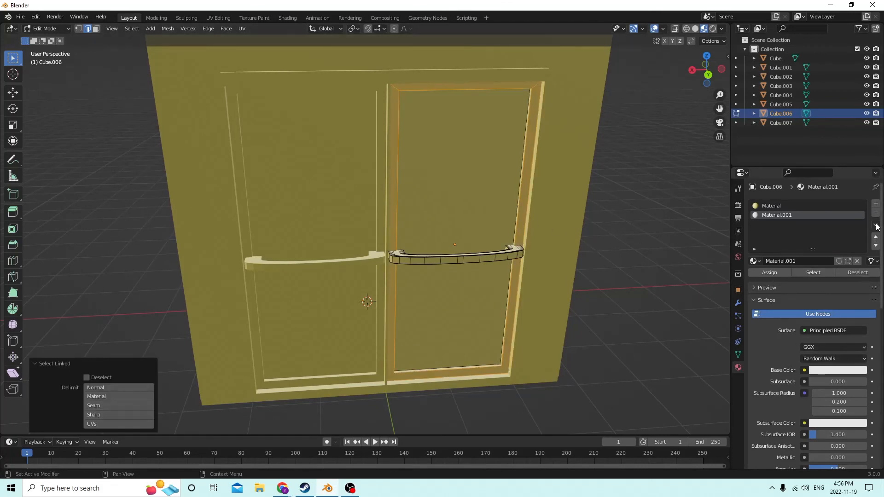
left_click(841, 371)
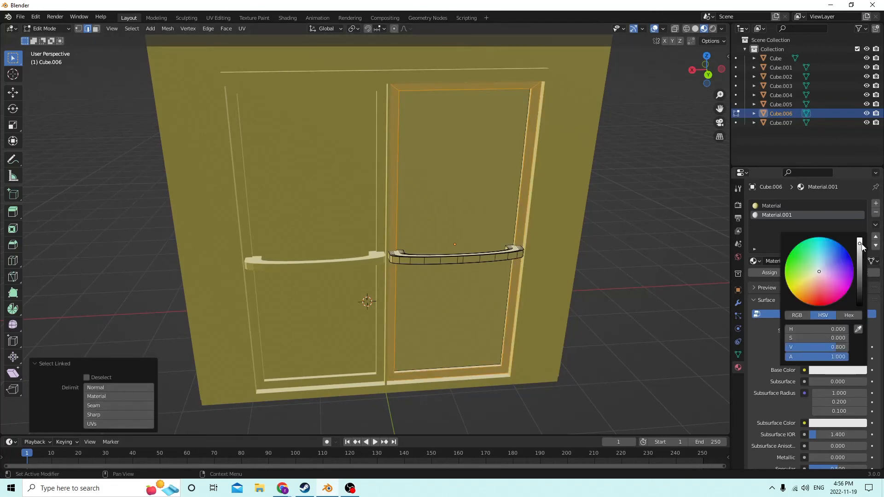
left_click_drag(859, 244, 859, 275)
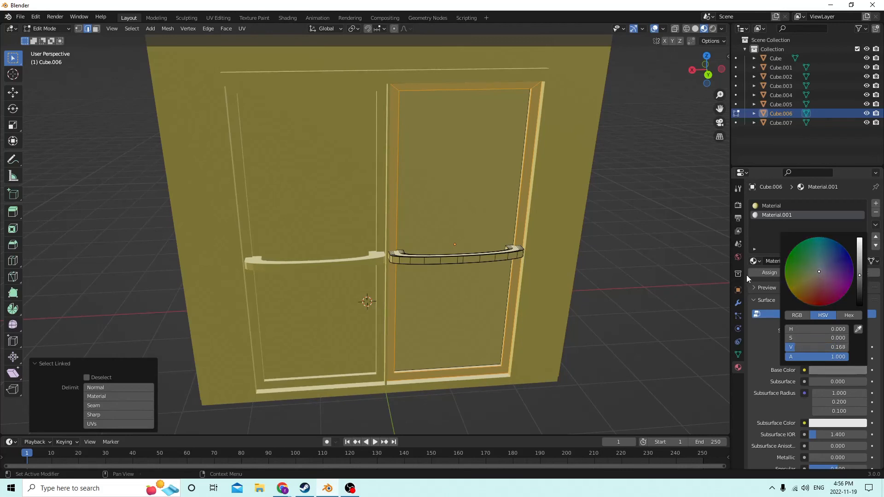
left_click(763, 271)
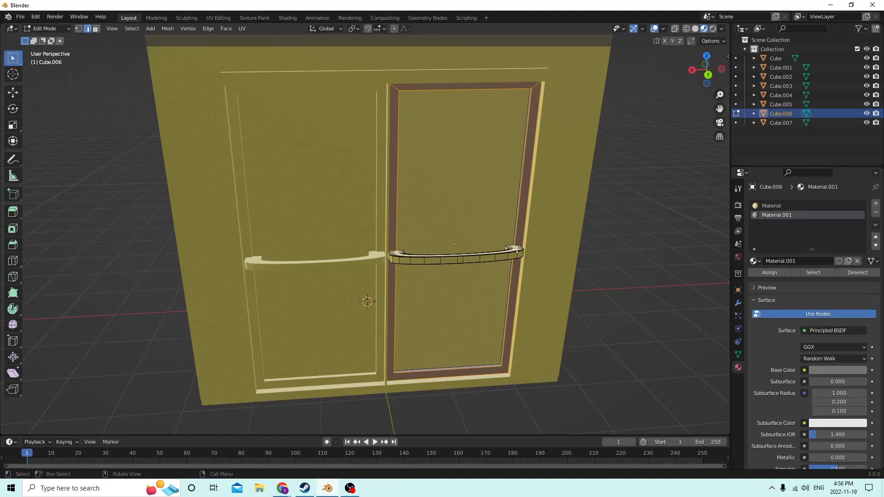
Assign the grey material to the right-hand door leaf's curved handle and clear the selection
key("l")
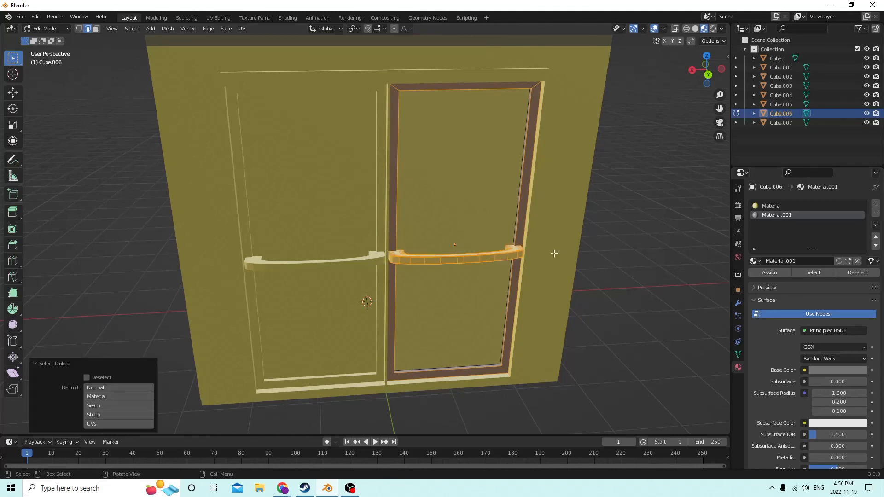
left_click(769, 271)
key("alt+a")
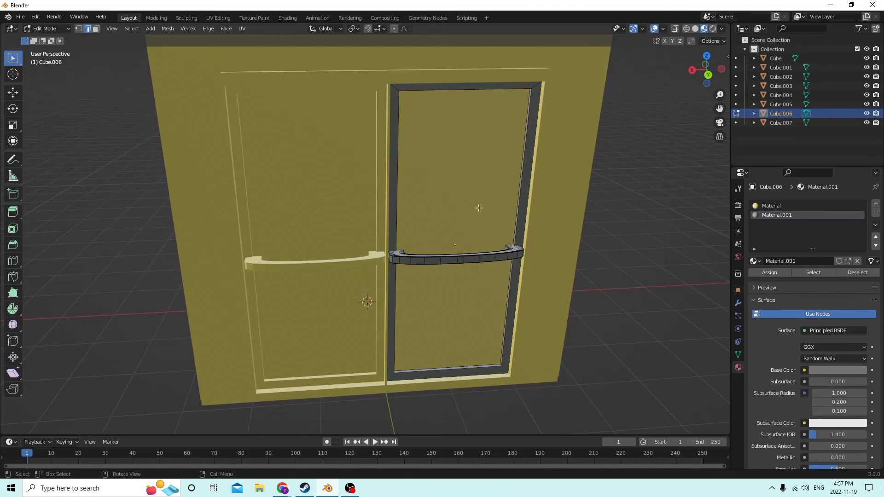
Add a third material with a cyan base color and assign it to the right-hand door leaf's inset panel
mouse_move(479, 207)
middle_mouse_down()
mouse_move(489, 205)
mouse_move(482, 205)
middle_mouse_up()
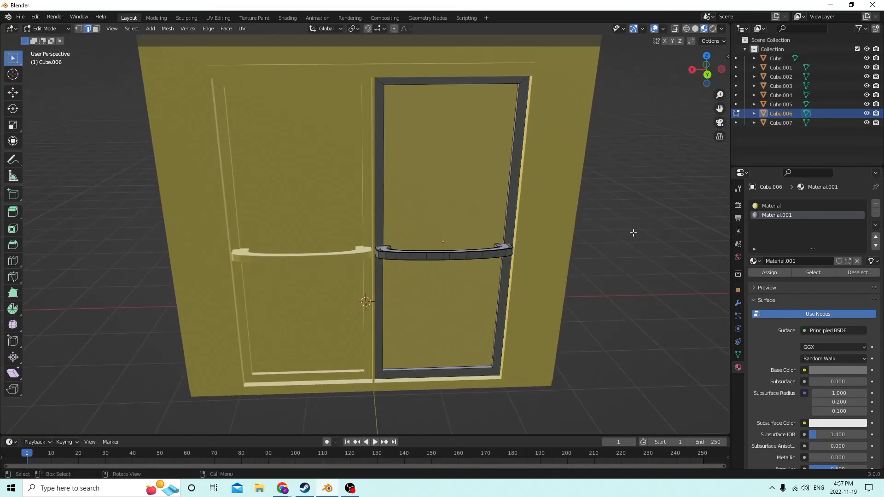
key("l")
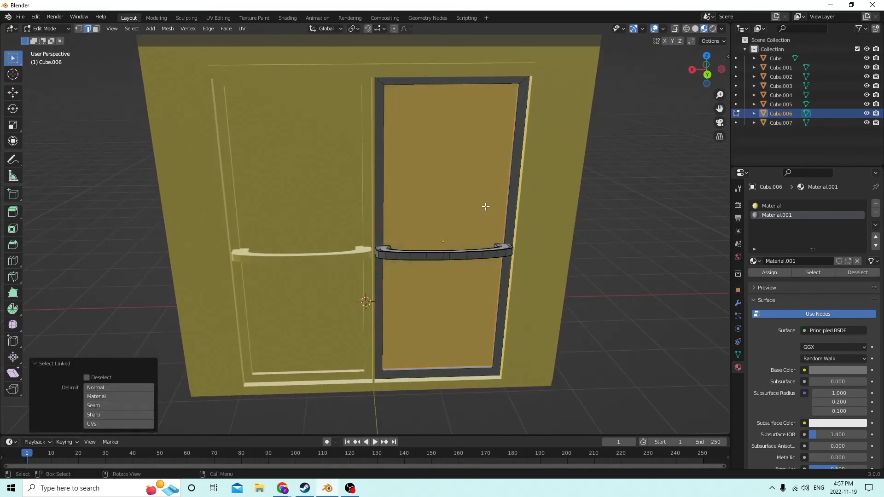
left_click(876, 203)
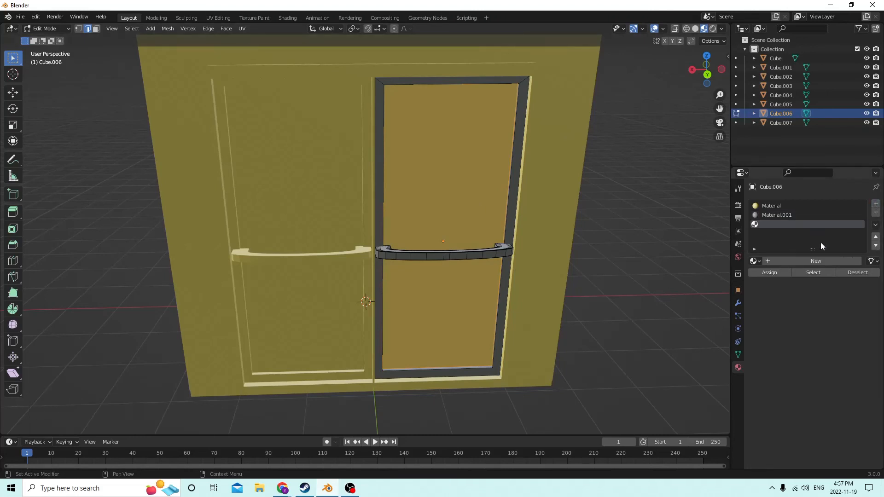
left_click(802, 260)
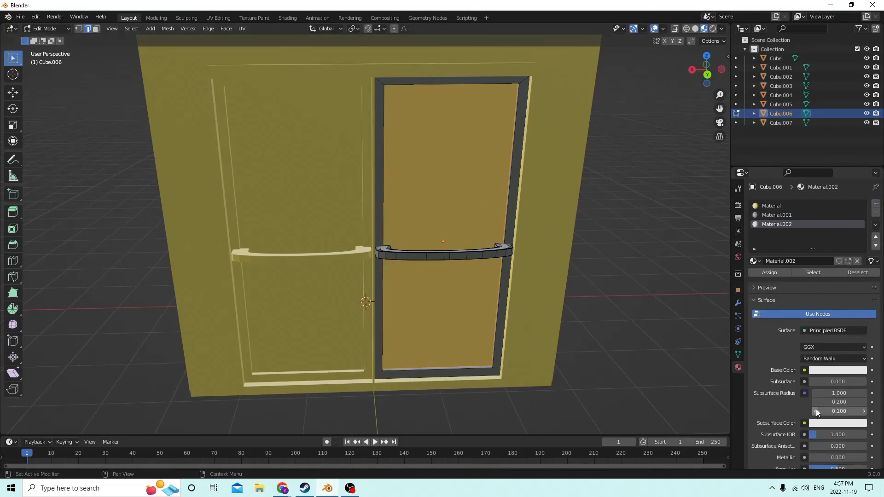
left_click(821, 370)
left_click_drag(818, 275, 821, 242)
left_click(778, 273)
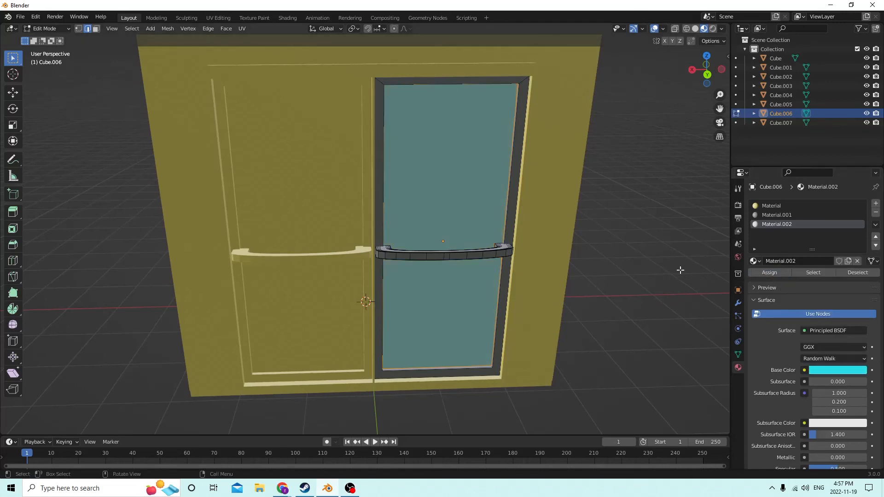
middle_click_drag(582, 250, 529, 261)
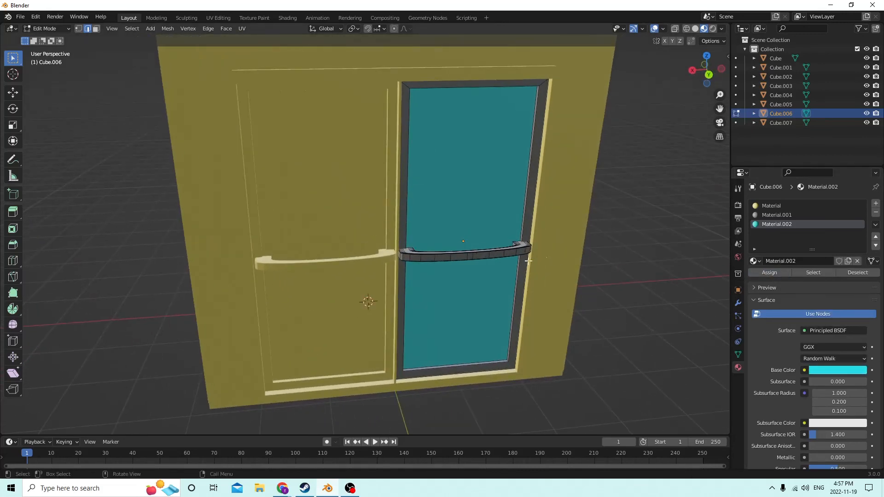
Return to Object Mode and delete the uncolored left-hand door leaf
middle_click_drag(333, 259, 379, 262)
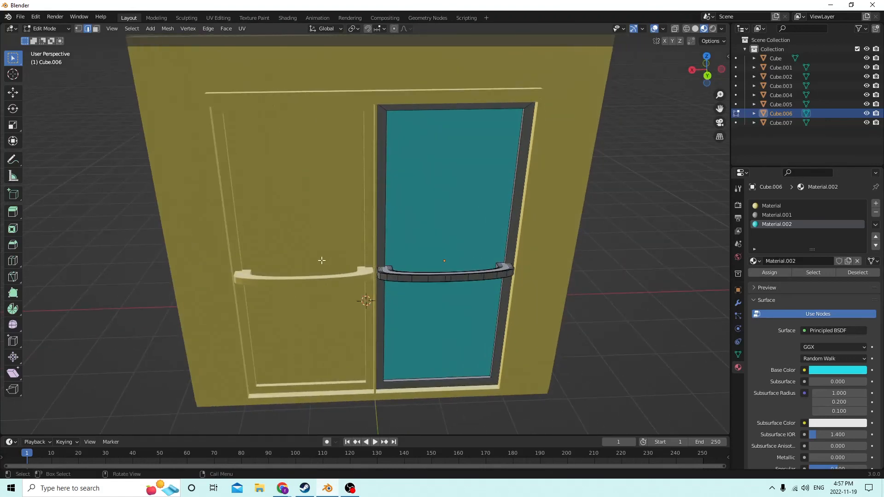
middle_click_drag(321, 260, 361, 252)
key("Tab")
left_click(372, 261)
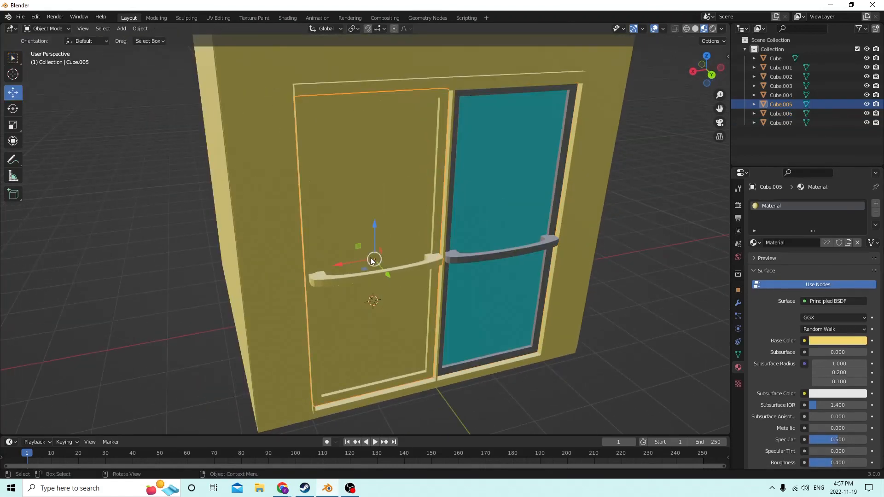
key("Delete")
Duplicate the colored right-hand door leaf in place, without moving the copy
left_click(486, 255)
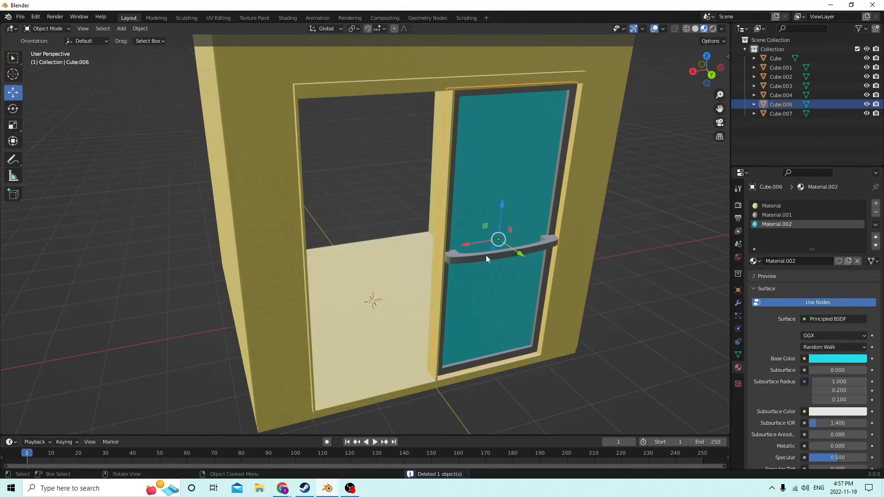
key("shift+d")
right_click(522, 233)
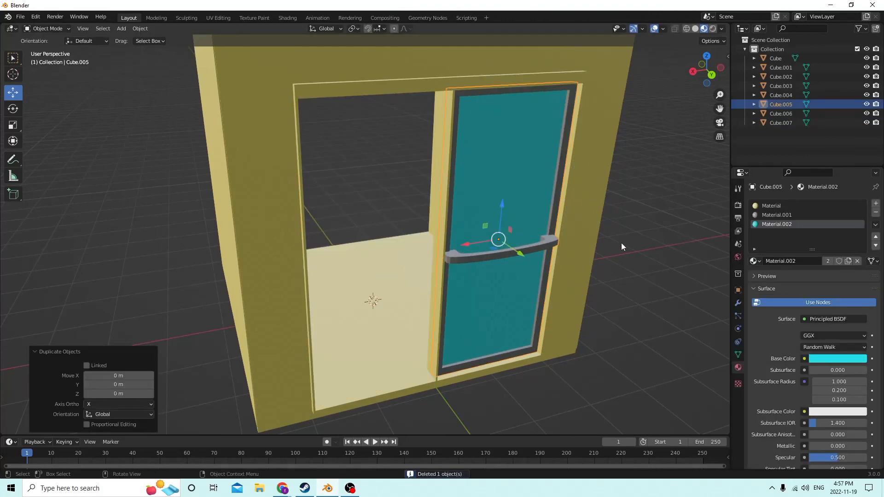
middle_click_drag(576, 254, 554, 246)
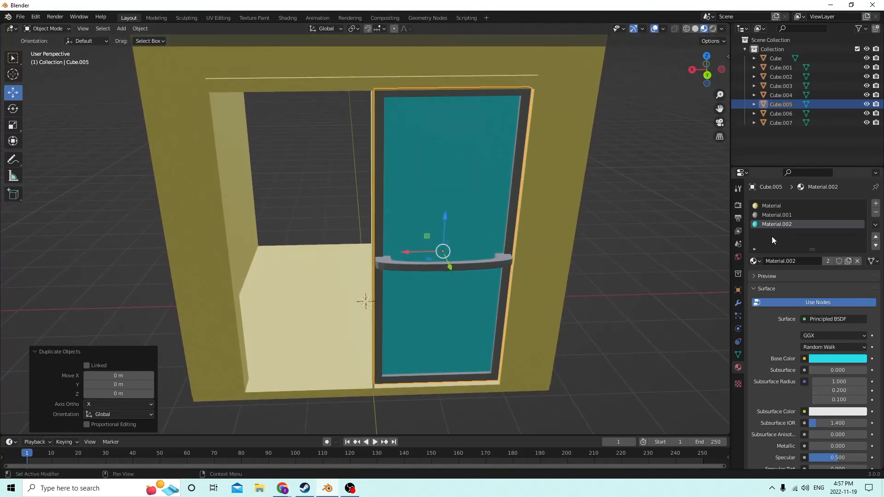
Set the duplicated door leaf's X location to 0.9804 m to fill the left-hand side of the doorway, and clear the selection
left_click(738, 290)
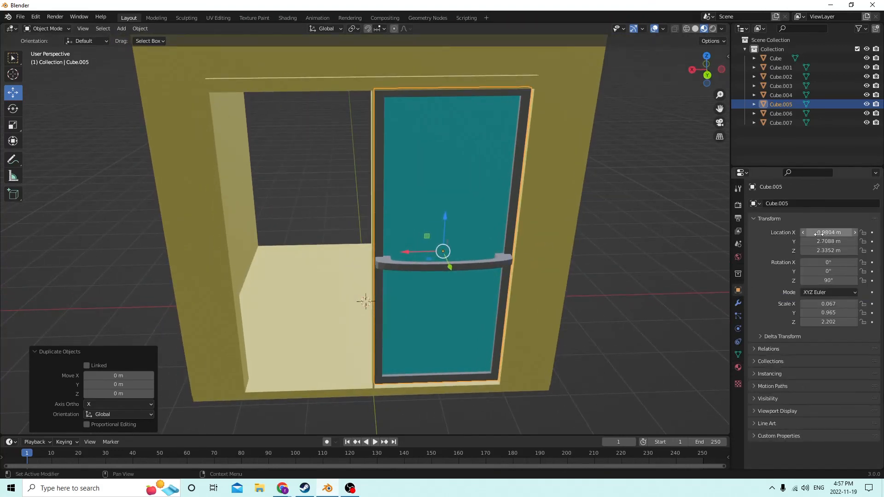
left_click(821, 234)
left_click(805, 232)
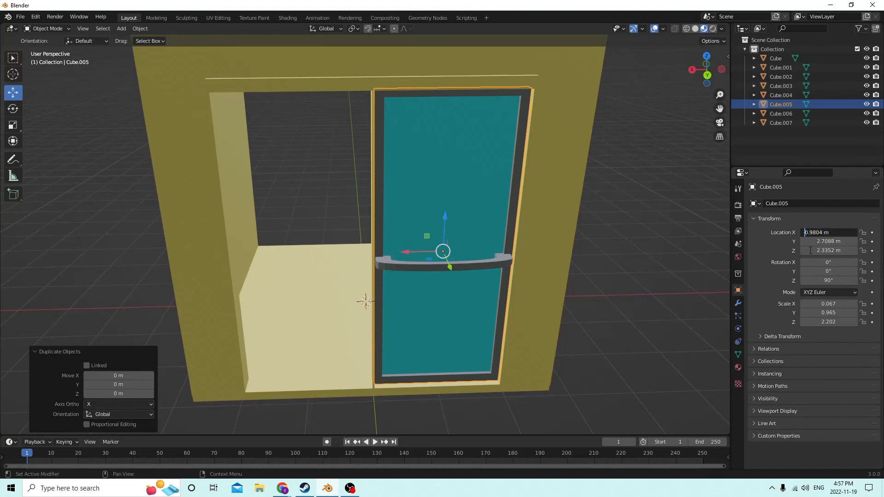
key("Return")
left_click(659, 242)
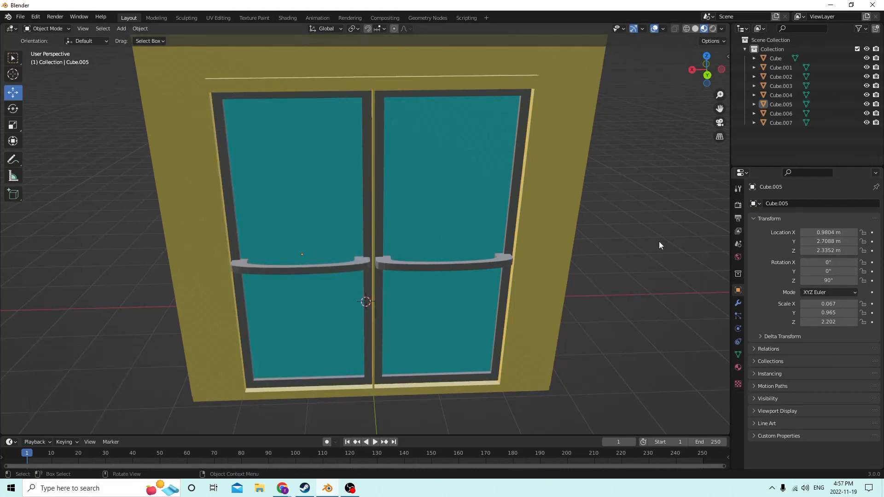
Add a second material with a grey base color to the window wall and assign it to the linked window frame geometry
scroll(659, 242, "down", 3)
middle_click_drag(657, 250, 313, 233)
left_click(335, 224)
key("Tab")
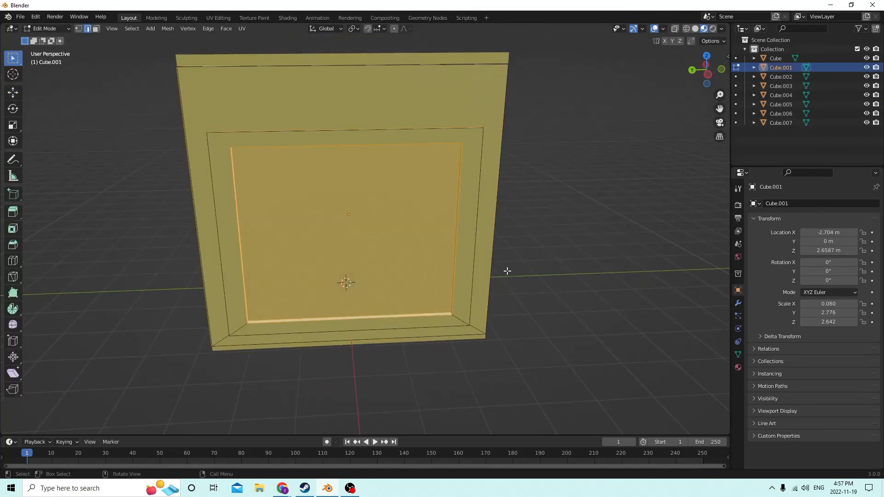
middle_click_drag(492, 266, 474, 247)
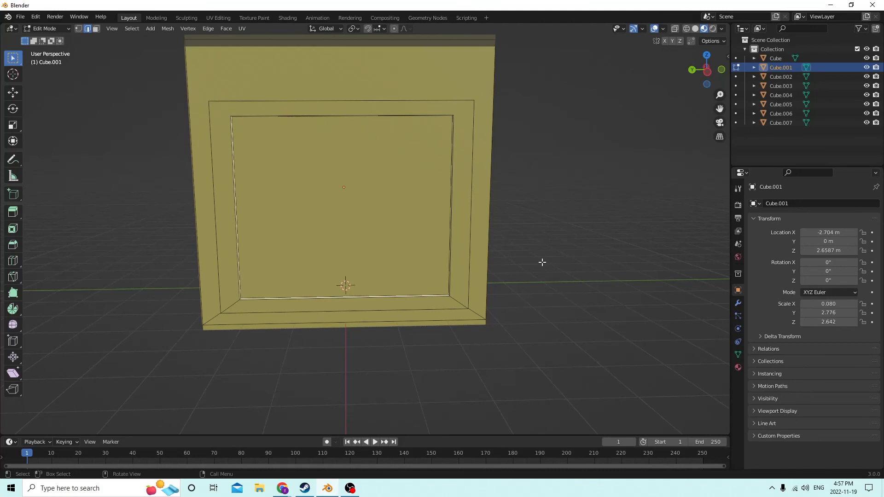
middle_click_drag(542, 262, 489, 254)
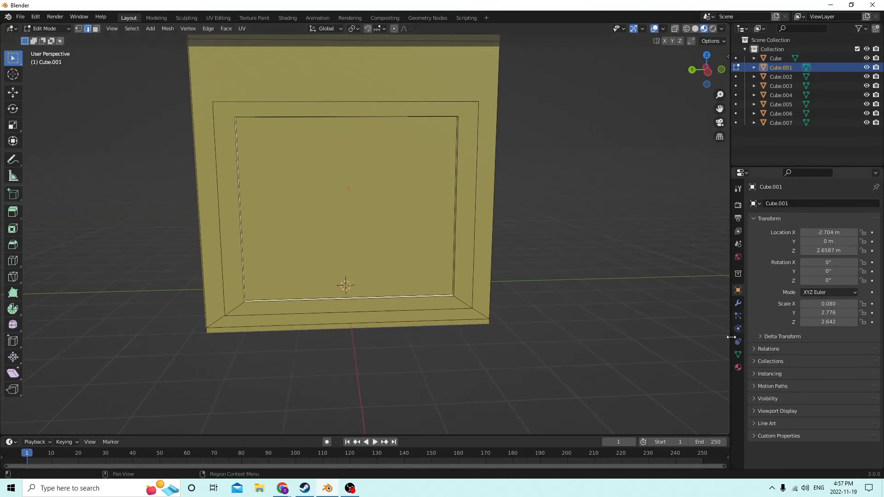
left_click(737, 366)
middle_click_drag(633, 278, 517, 262)
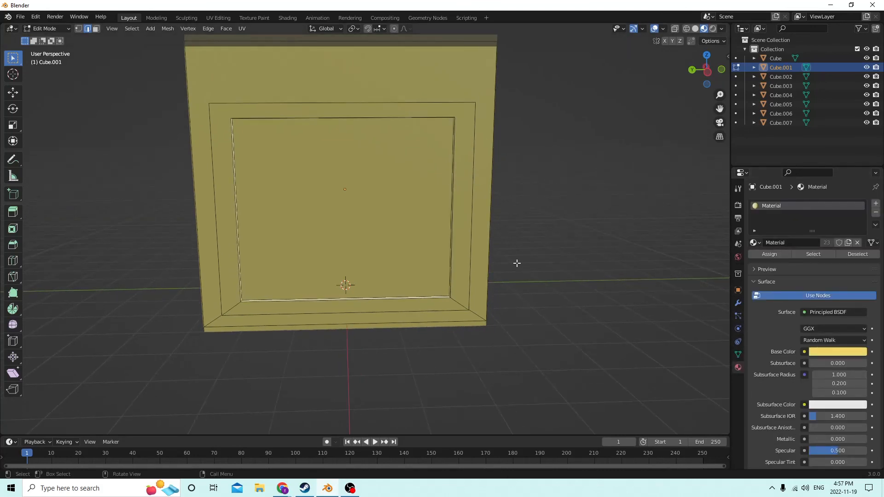
key("l")
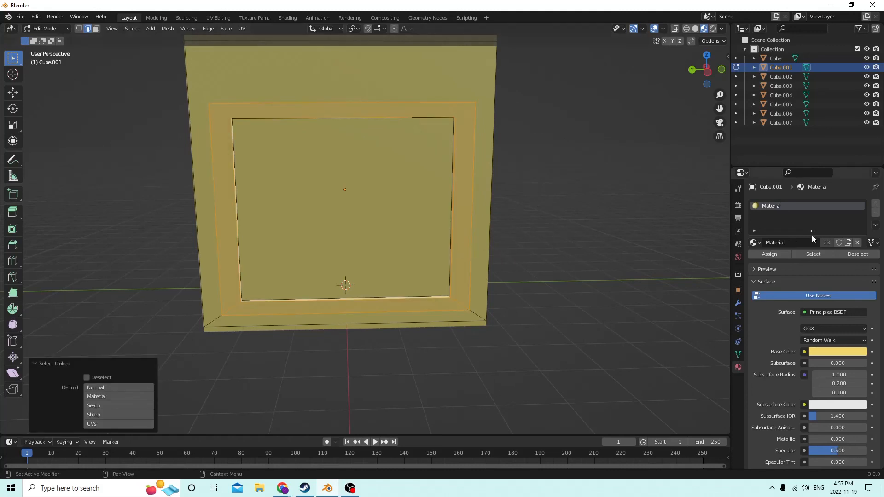
left_click(876, 205)
left_click(843, 261)
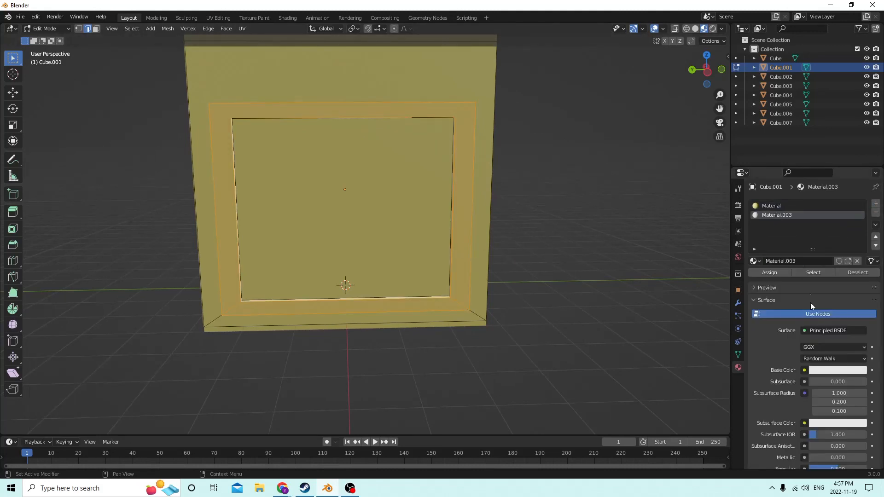
left_click(827, 371)
left_click_drag(858, 244, 858, 278)
left_click(770, 274)
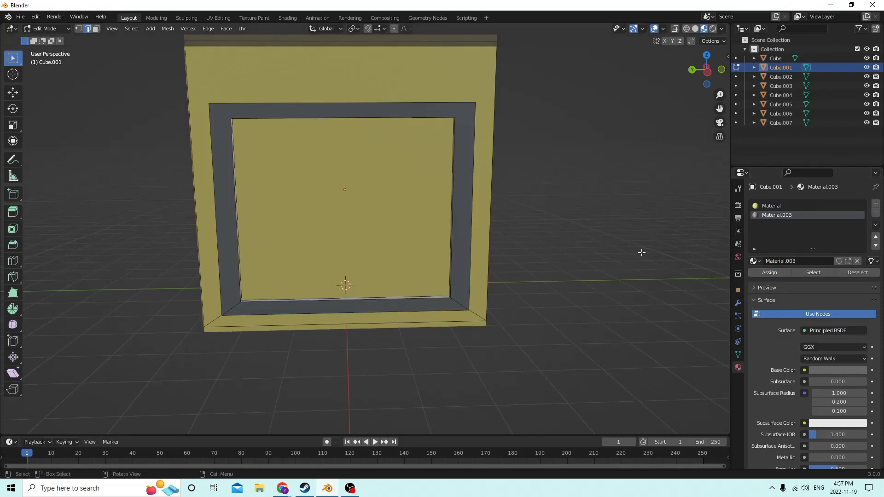
Add a third material with a light blue base color to the window wall and assign it to the window pane
key("l")
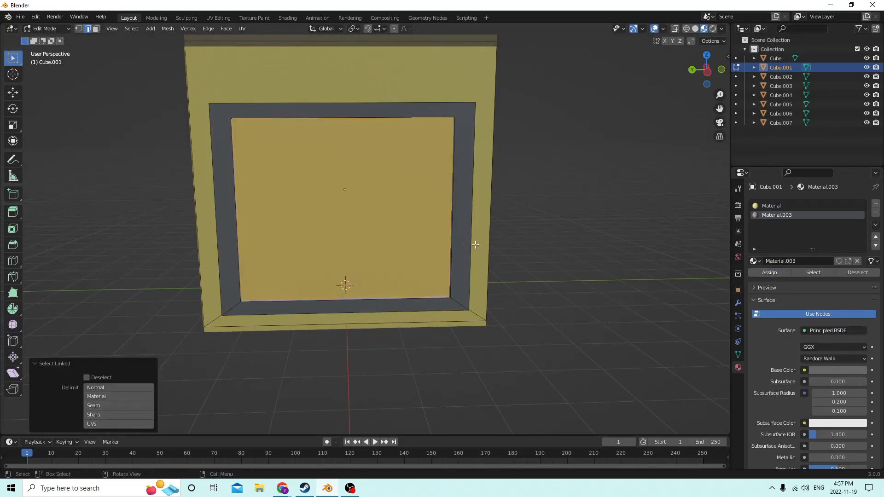
left_click(876, 203)
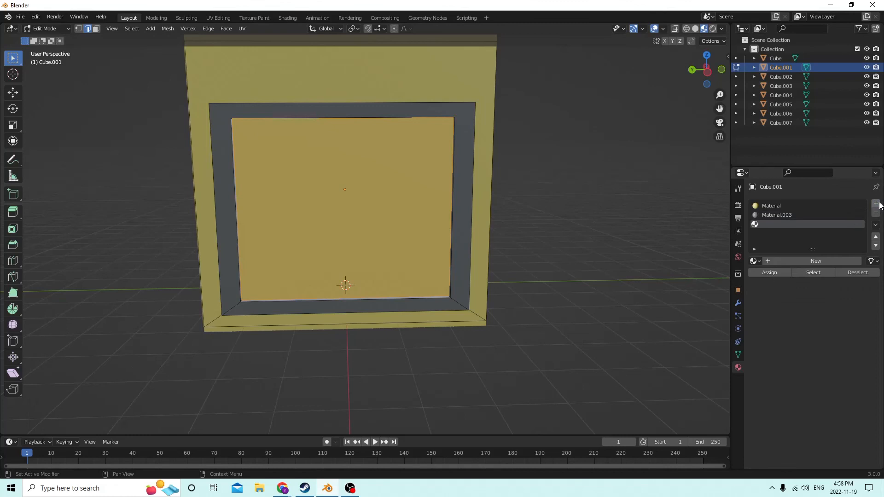
left_click(784, 260)
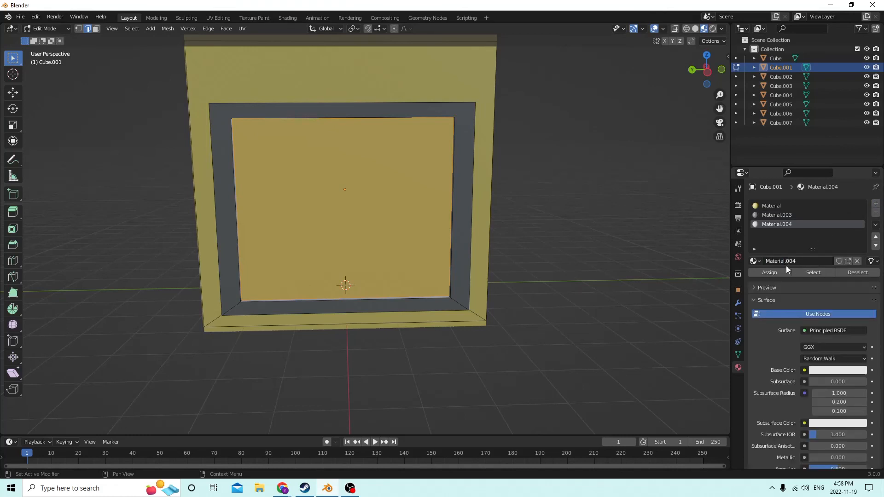
left_click(836, 371)
left_click_drag(821, 262, 824, 245)
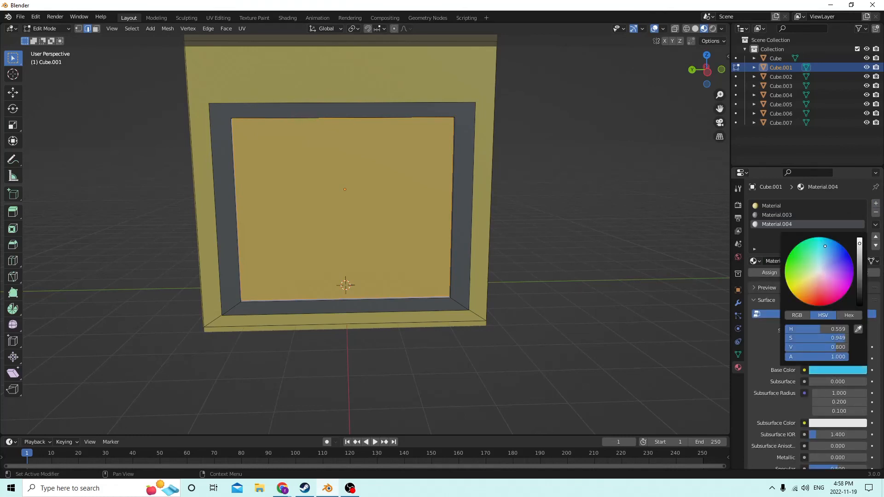
left_click(760, 272)
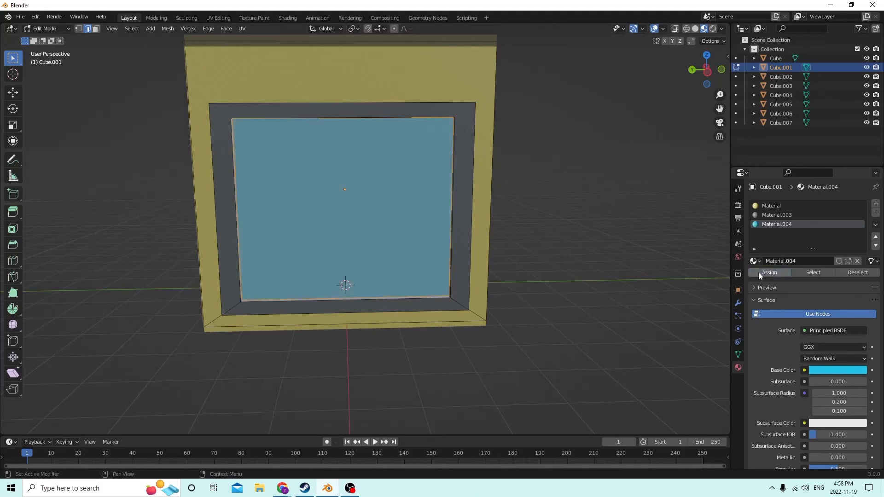
middle_click_drag(572, 223, 629, 226)
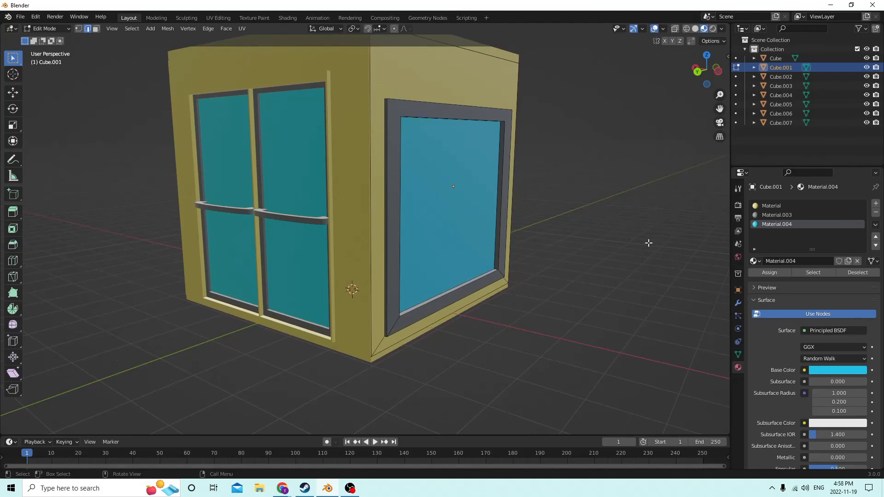
middle_click_drag(648, 243, 431, 275)
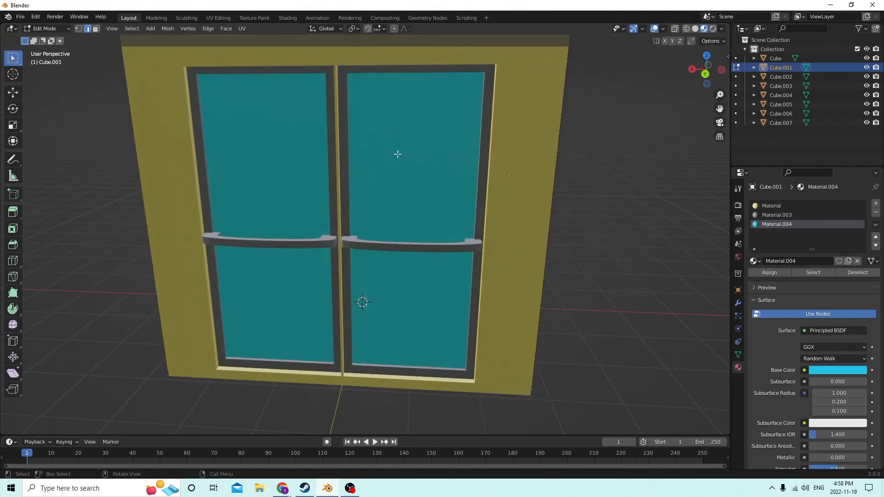
middle_click_drag(345, 191, 255, 241)
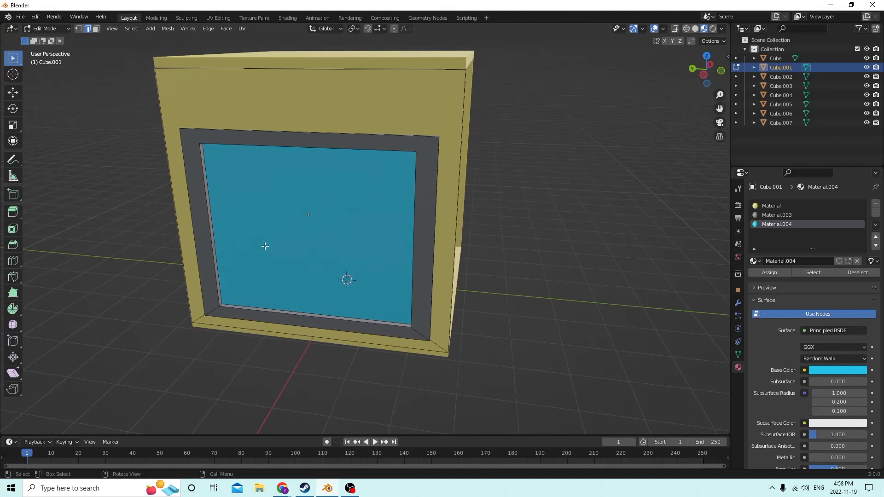